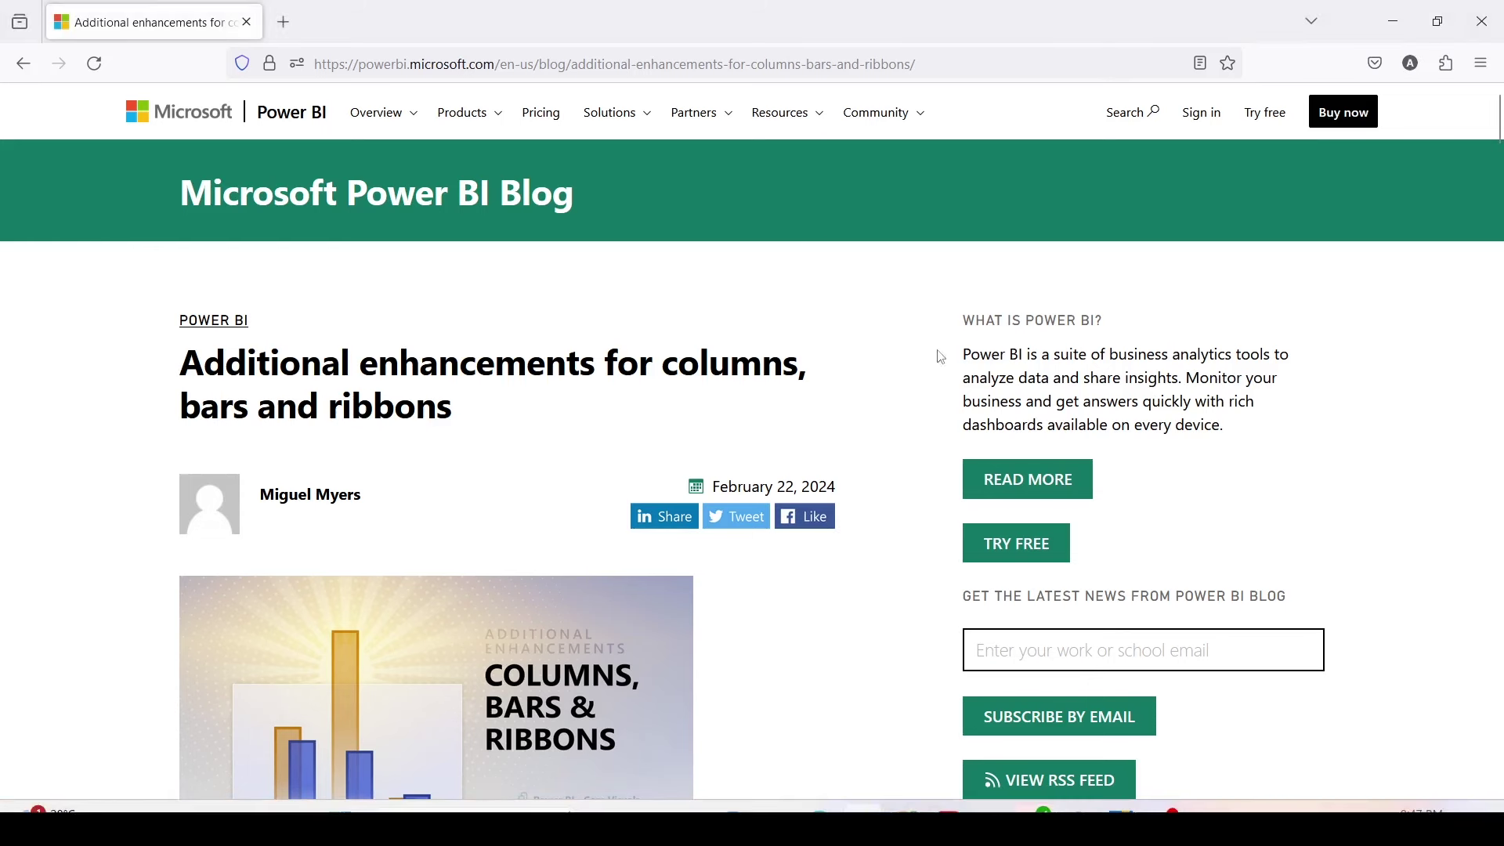
- Draw an outline around the title 'Additional enhancements for columns, bars and ribbons'
drag(139, 337, 827, 436)
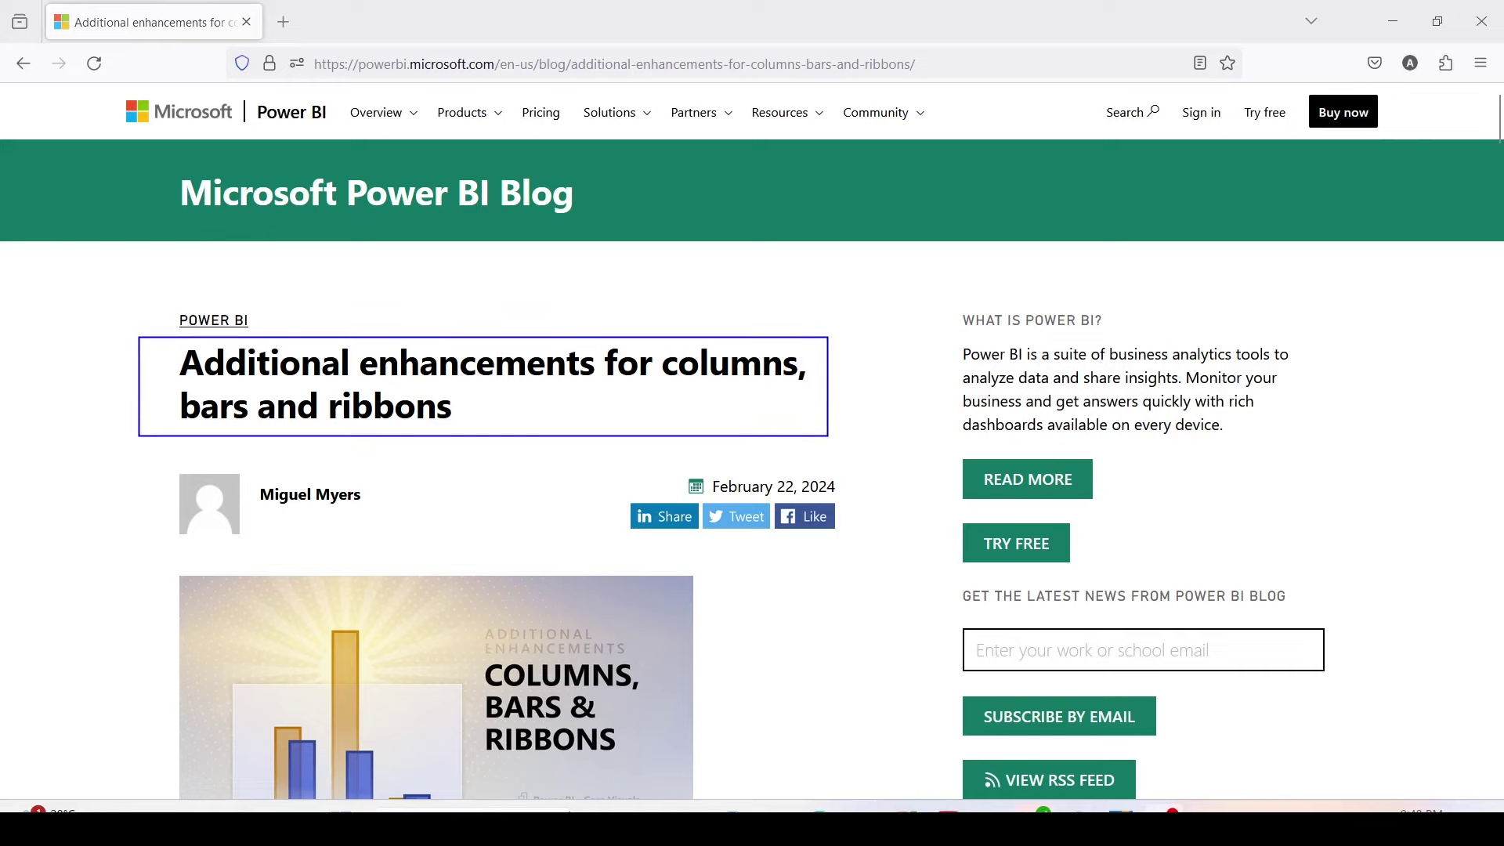
- Outline the Hide inner borders heading and an example column, then scroll to Clustered column/bar enhancements
scroll(521, 460, down, 10)
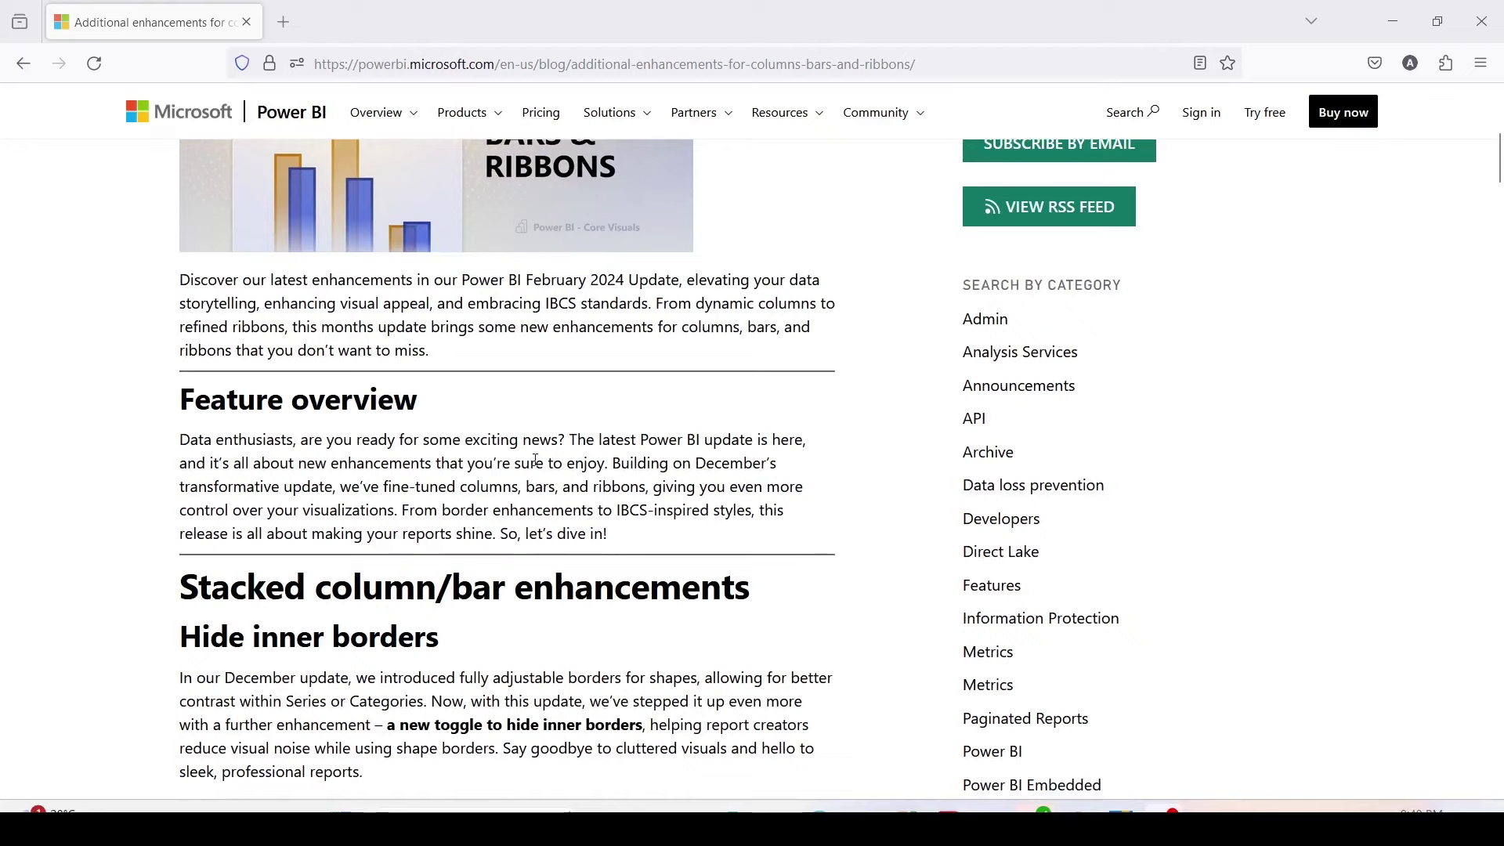
scroll(521, 459, down, 3)
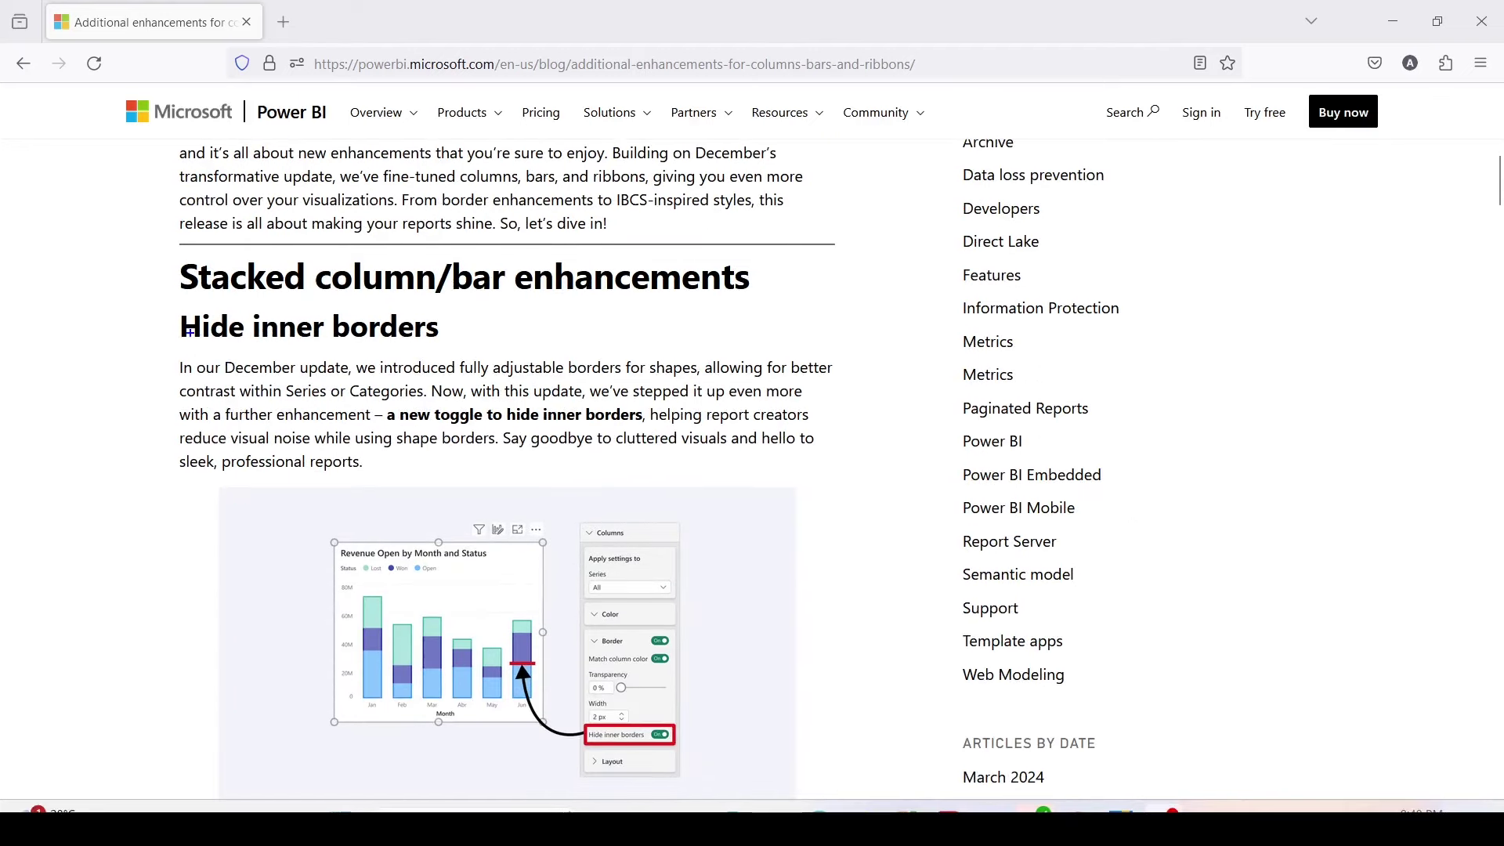
drag(170, 312, 475, 359)
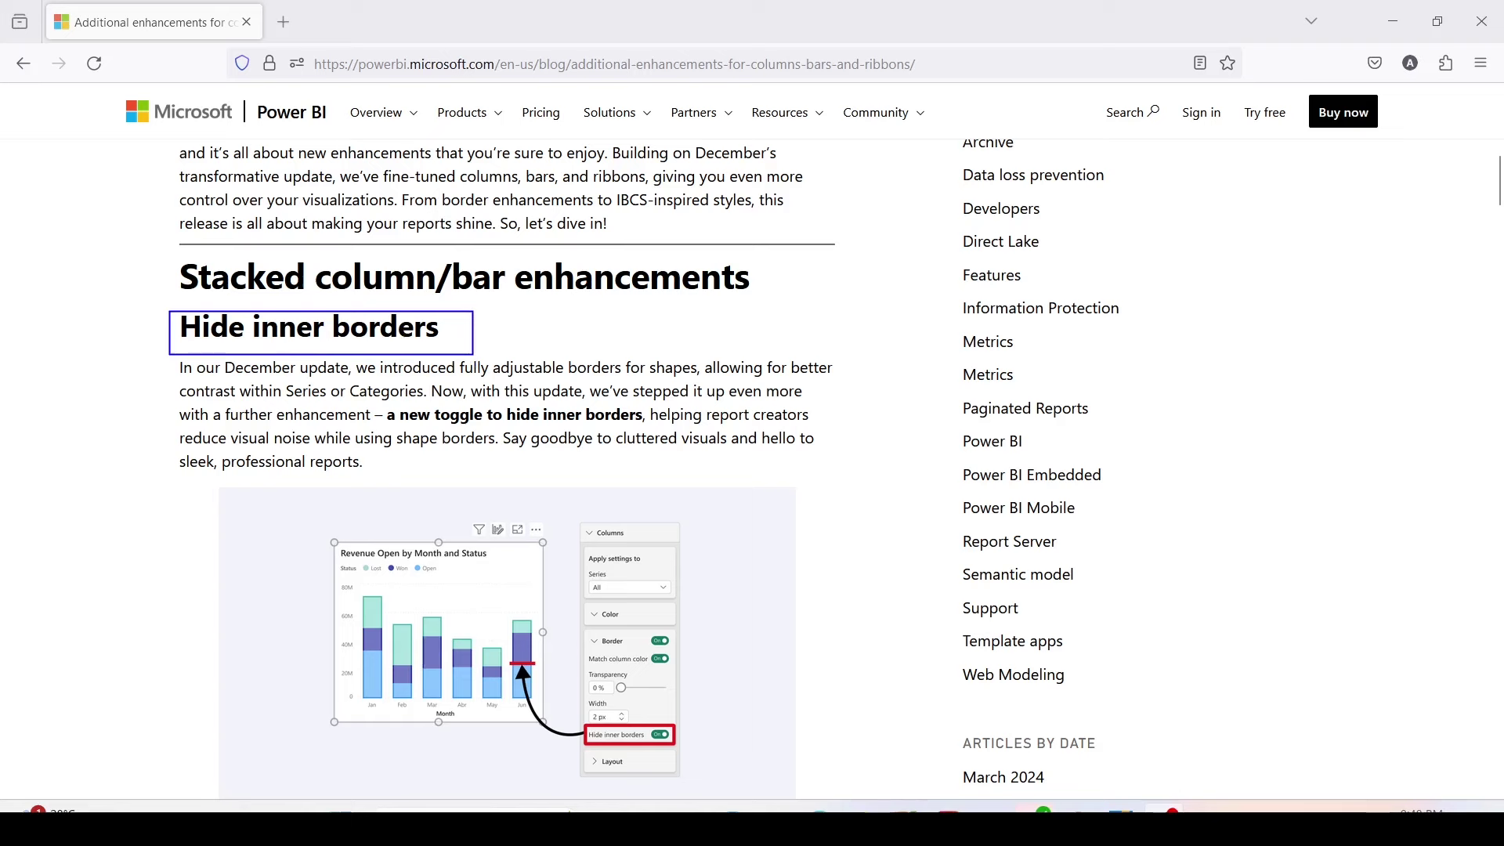
drag(420, 662, 451, 672)
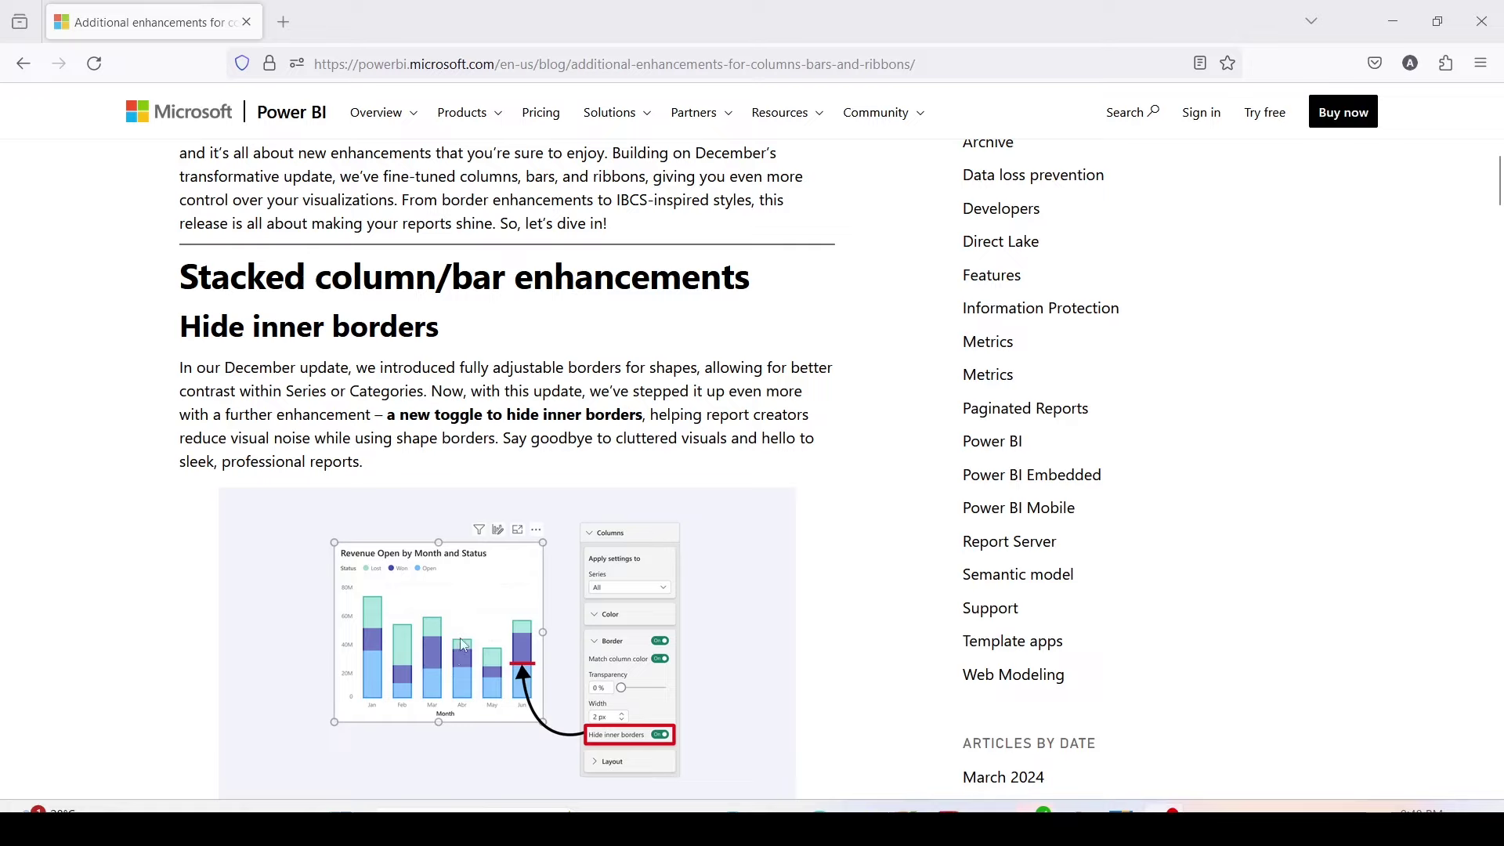
scroll(468, 610, down, 8)
scroll(468, 610, down, 8)
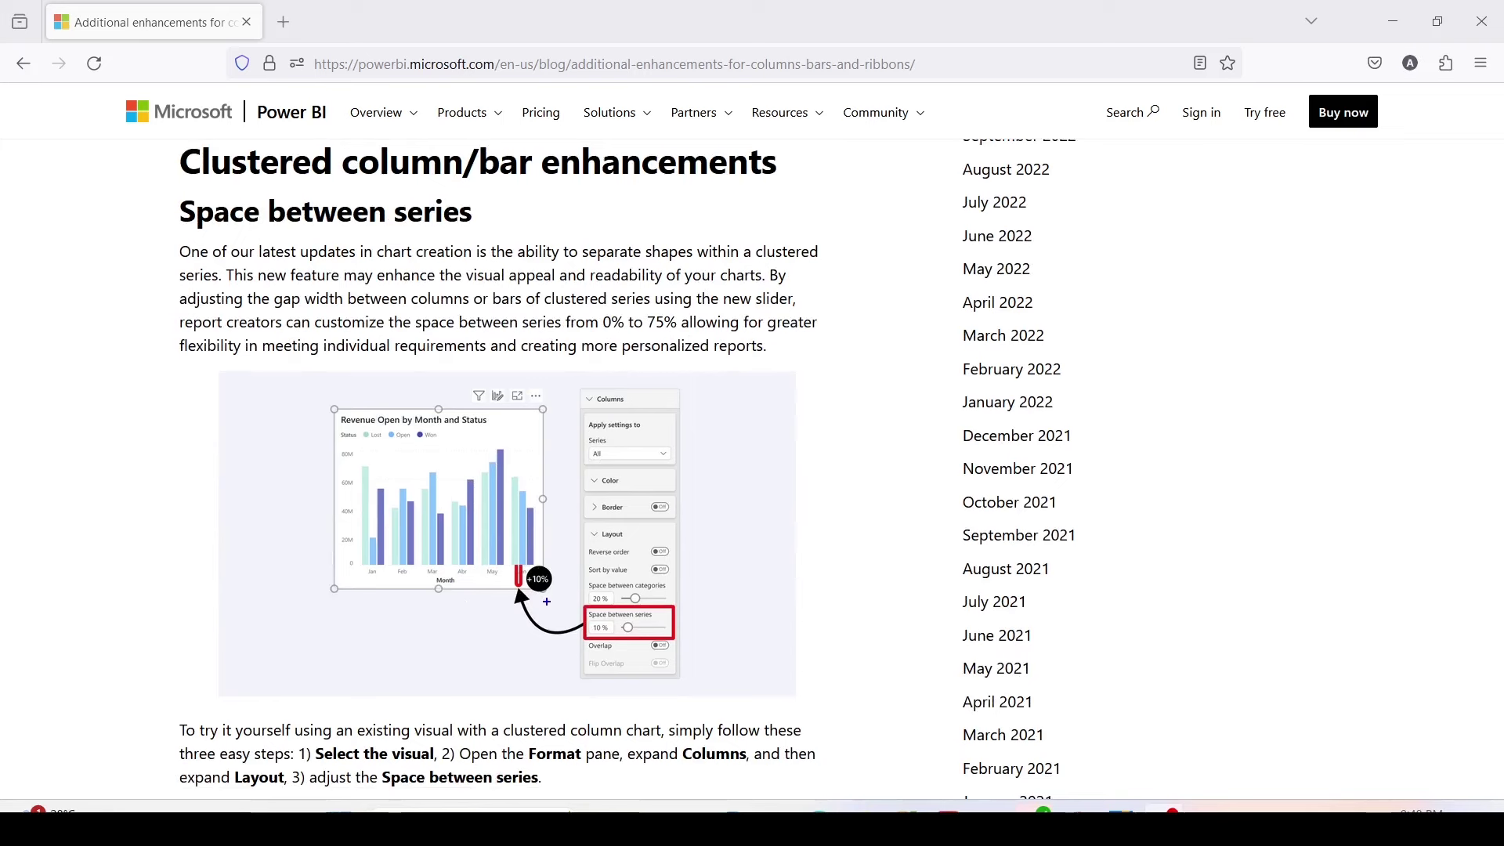
- Outline the Space between series setting in the image and the Overlap heading
drag(558, 600, 700, 639)
scroll(688, 594, down, 7)
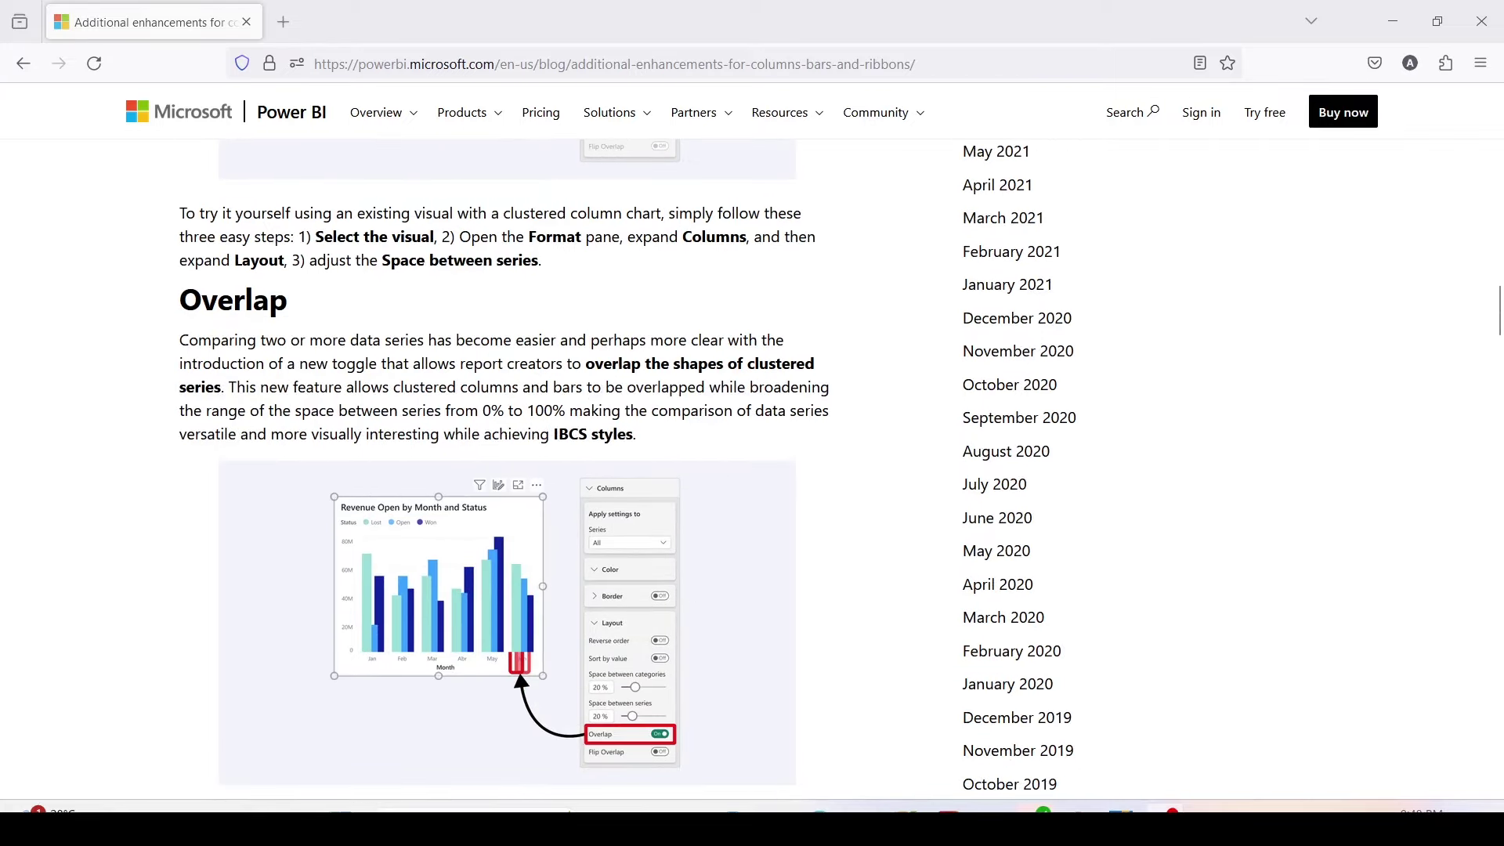
drag(166, 286, 306, 337)
- Mark the Flip overlap heading plus the overlapping and flipped May columns in its examples
scroll(423, 473, down, 4)
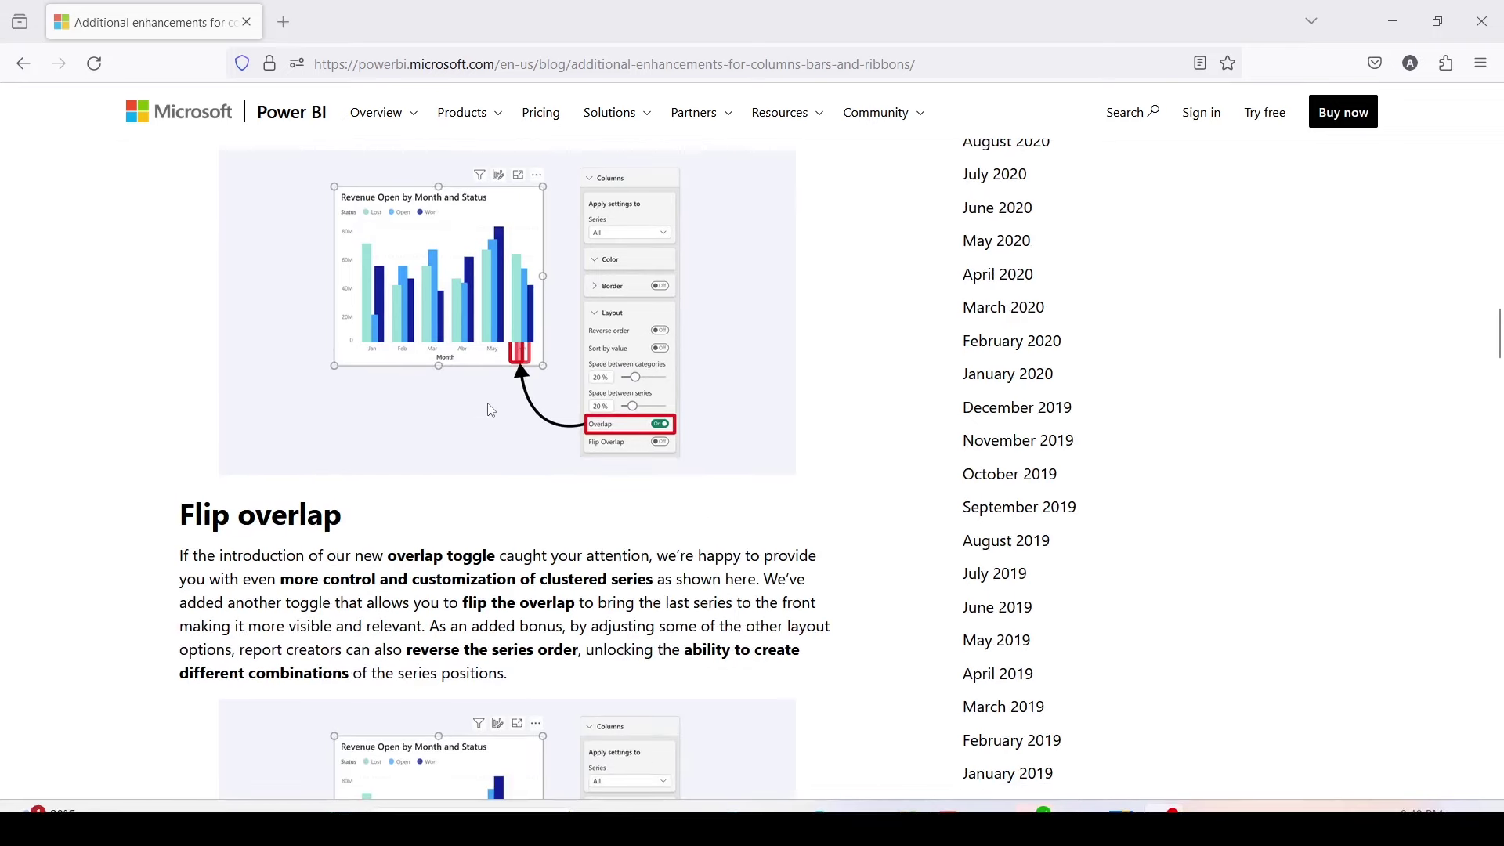
drag(166, 479, 371, 527)
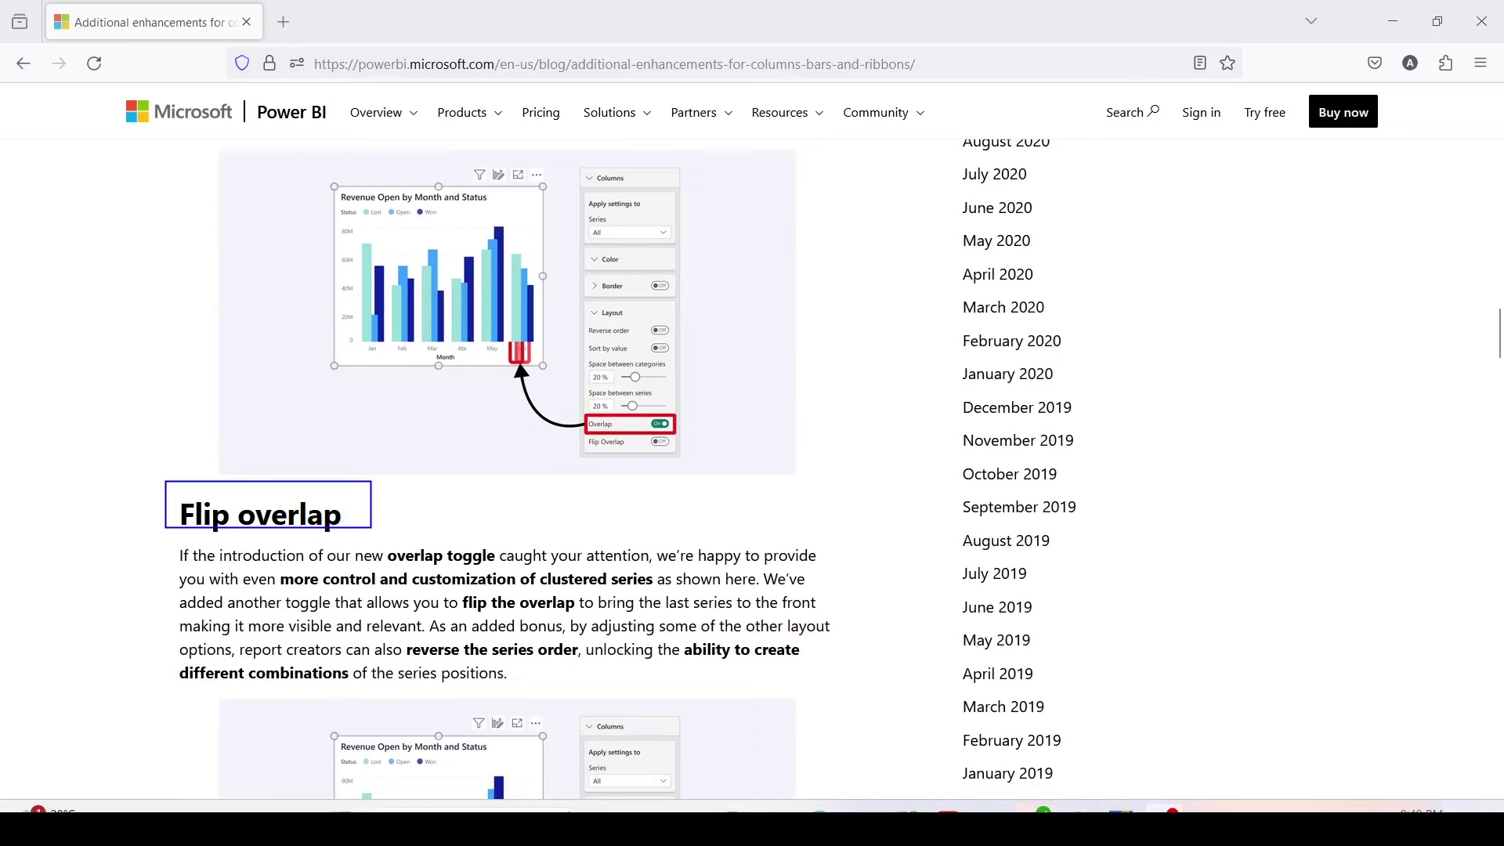
drag(507, 324, 538, 351)
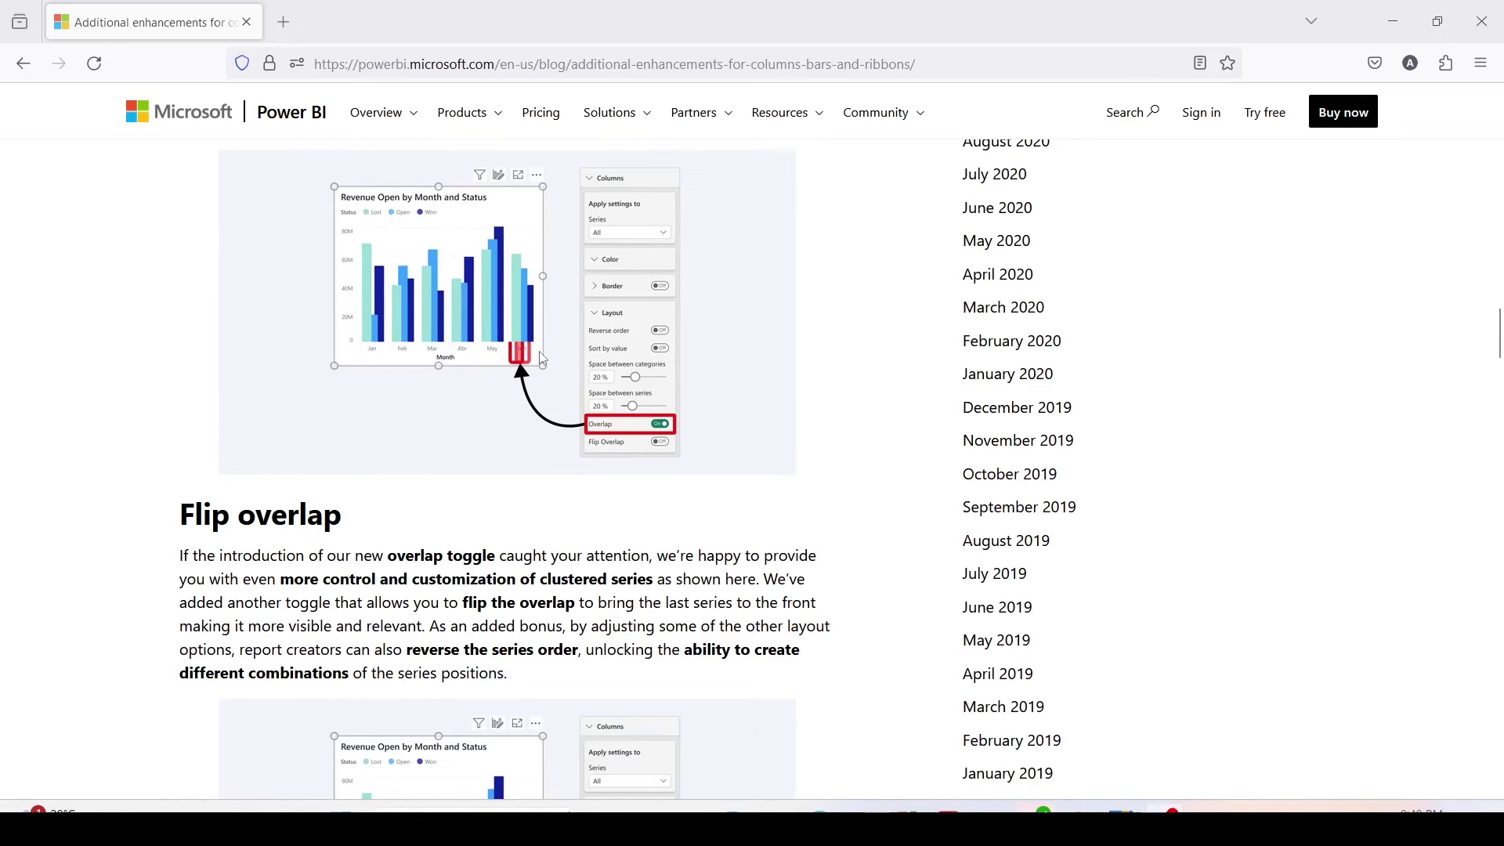
scroll(529, 403, down, 4)
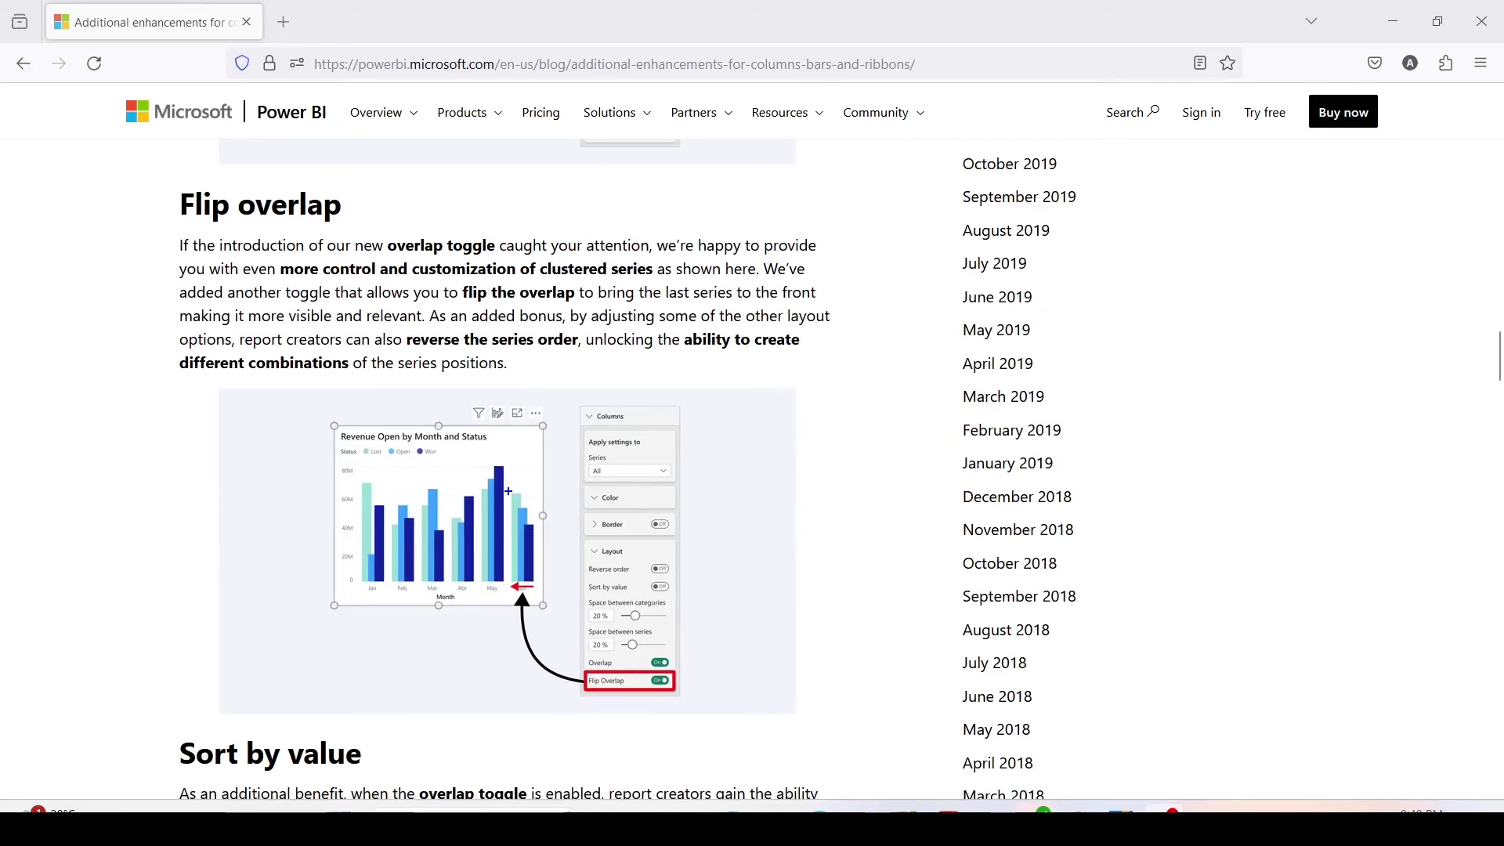
mouse_move(503, 484)
mouse_down()
mouse_move(530, 517)
mouse_move(550, 587)
mouse_up()
scroll(531, 514, down, 6)
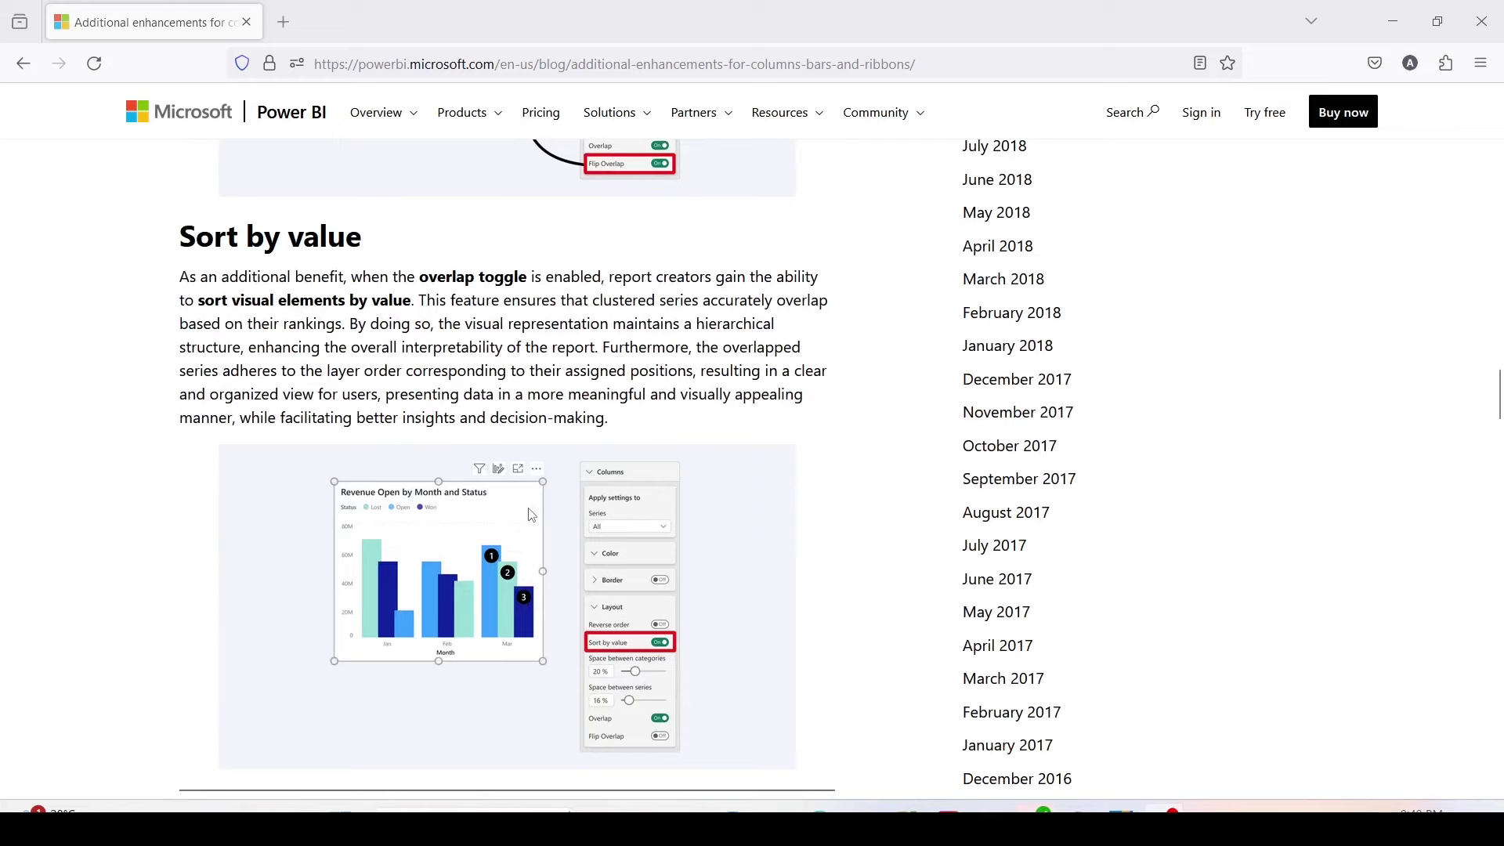
- Read past Ribbon enhancements to the roadmap list, then switch to the EndtoEnd1 report
scroll(532, 515, down, 6)
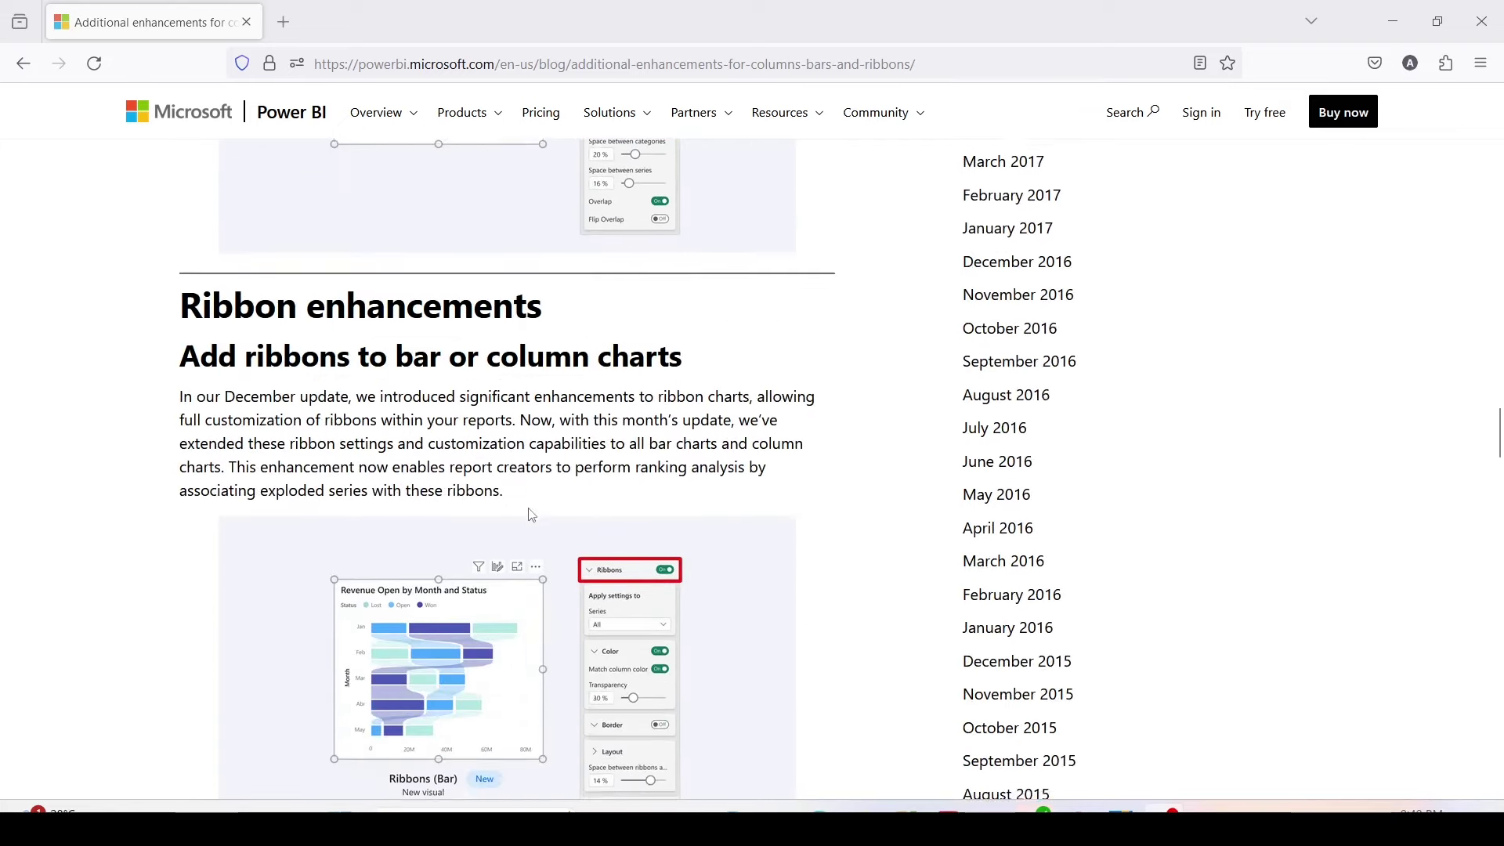
scroll(532, 515, down, 10)
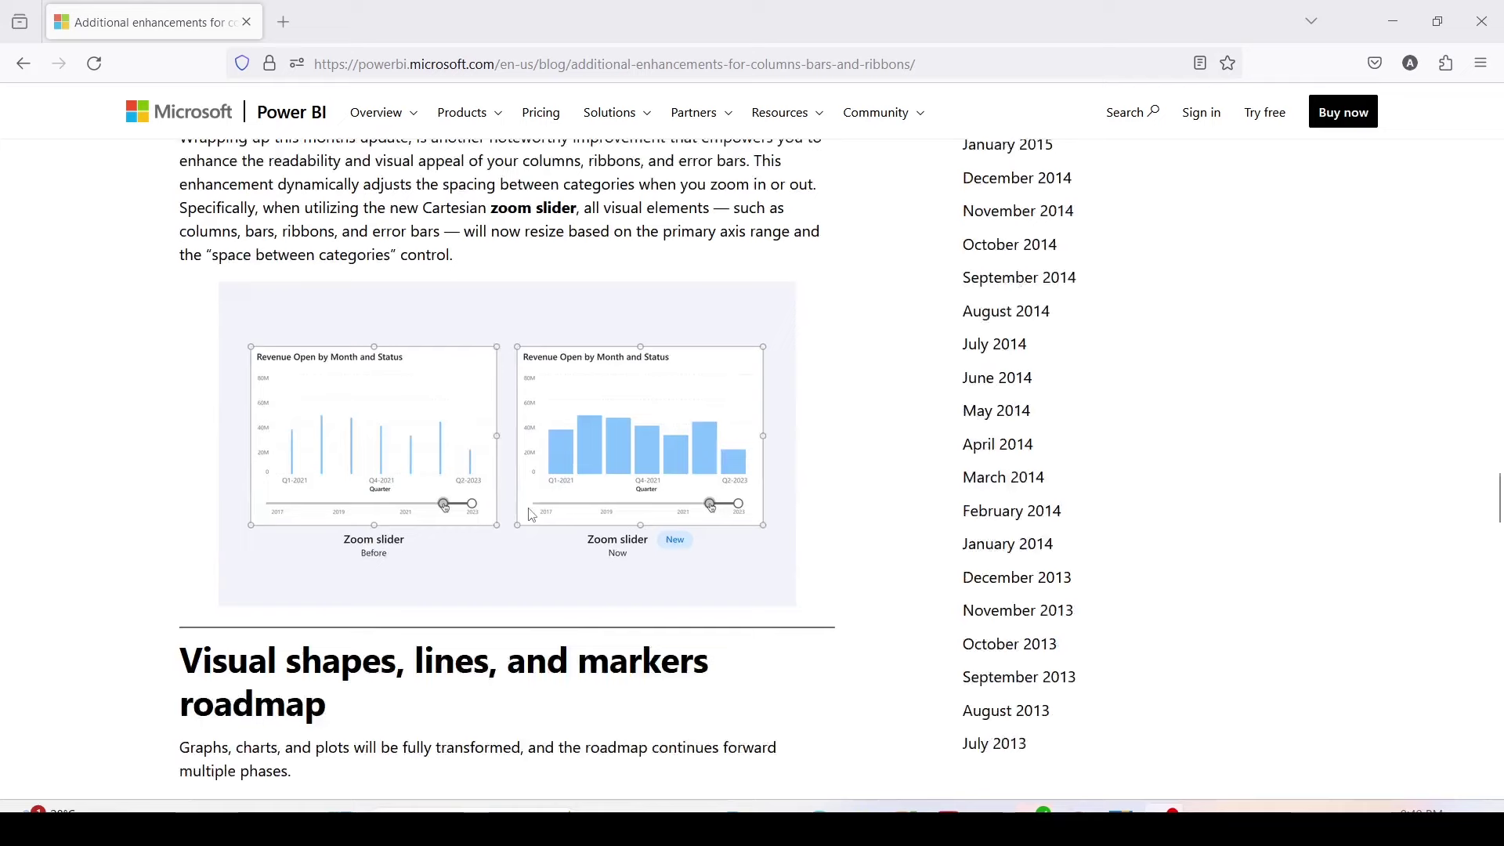
scroll(532, 515, down, 3)
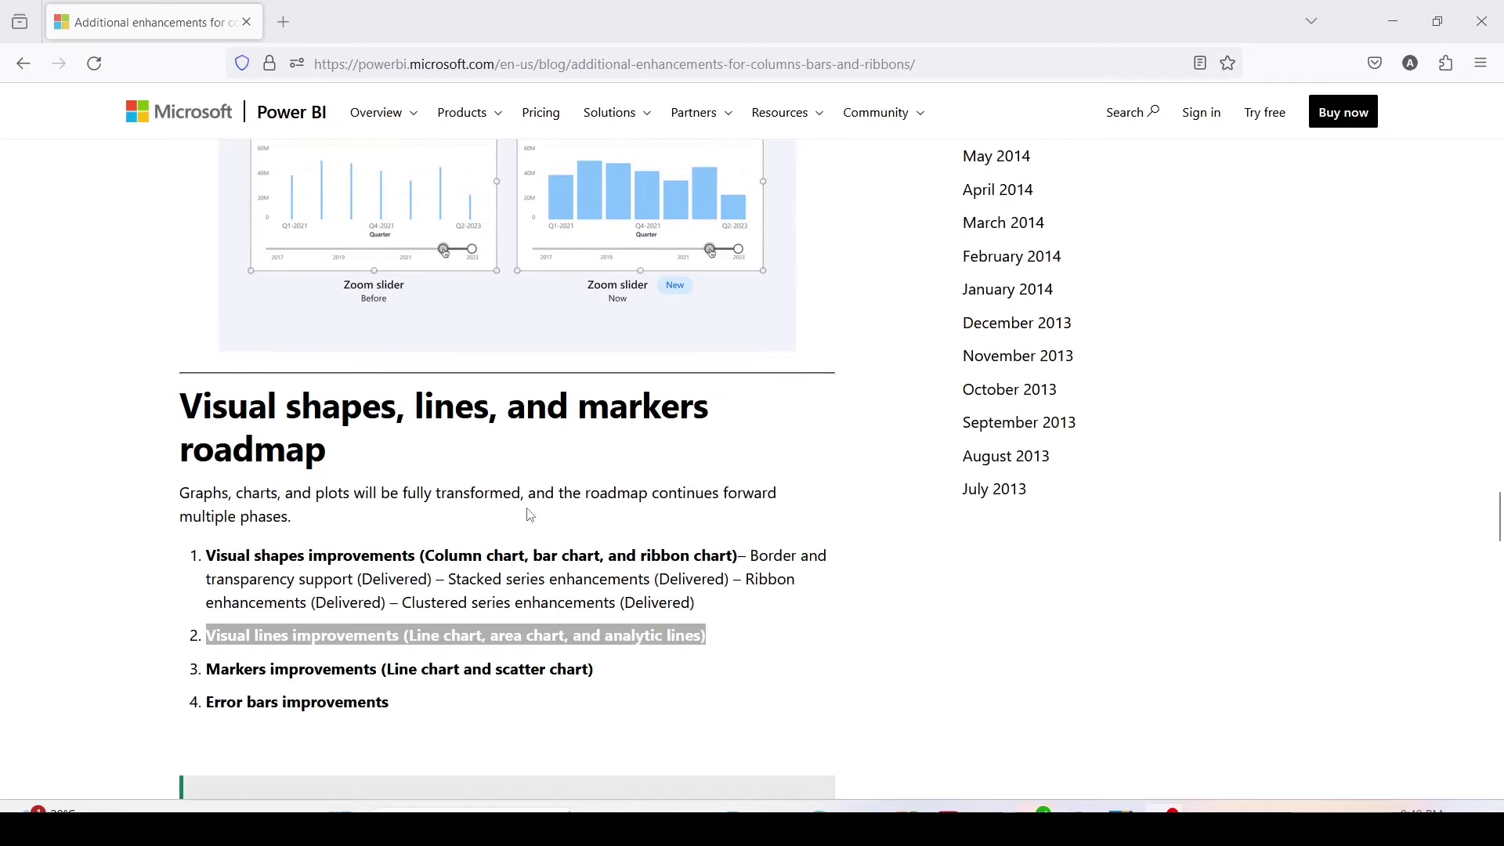
scroll(531, 515, down, 1)
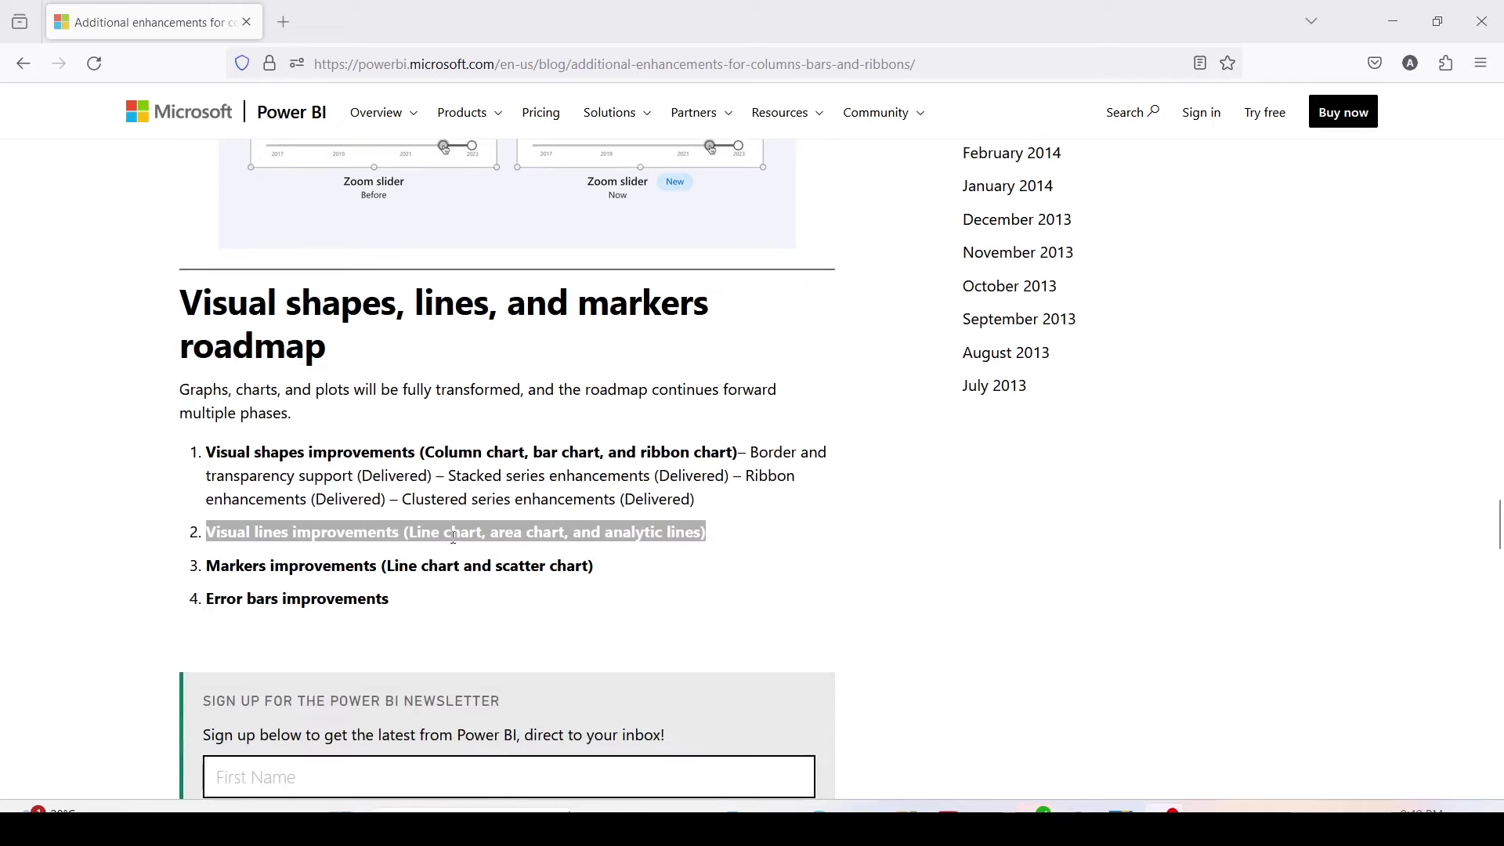
click(425, 556)
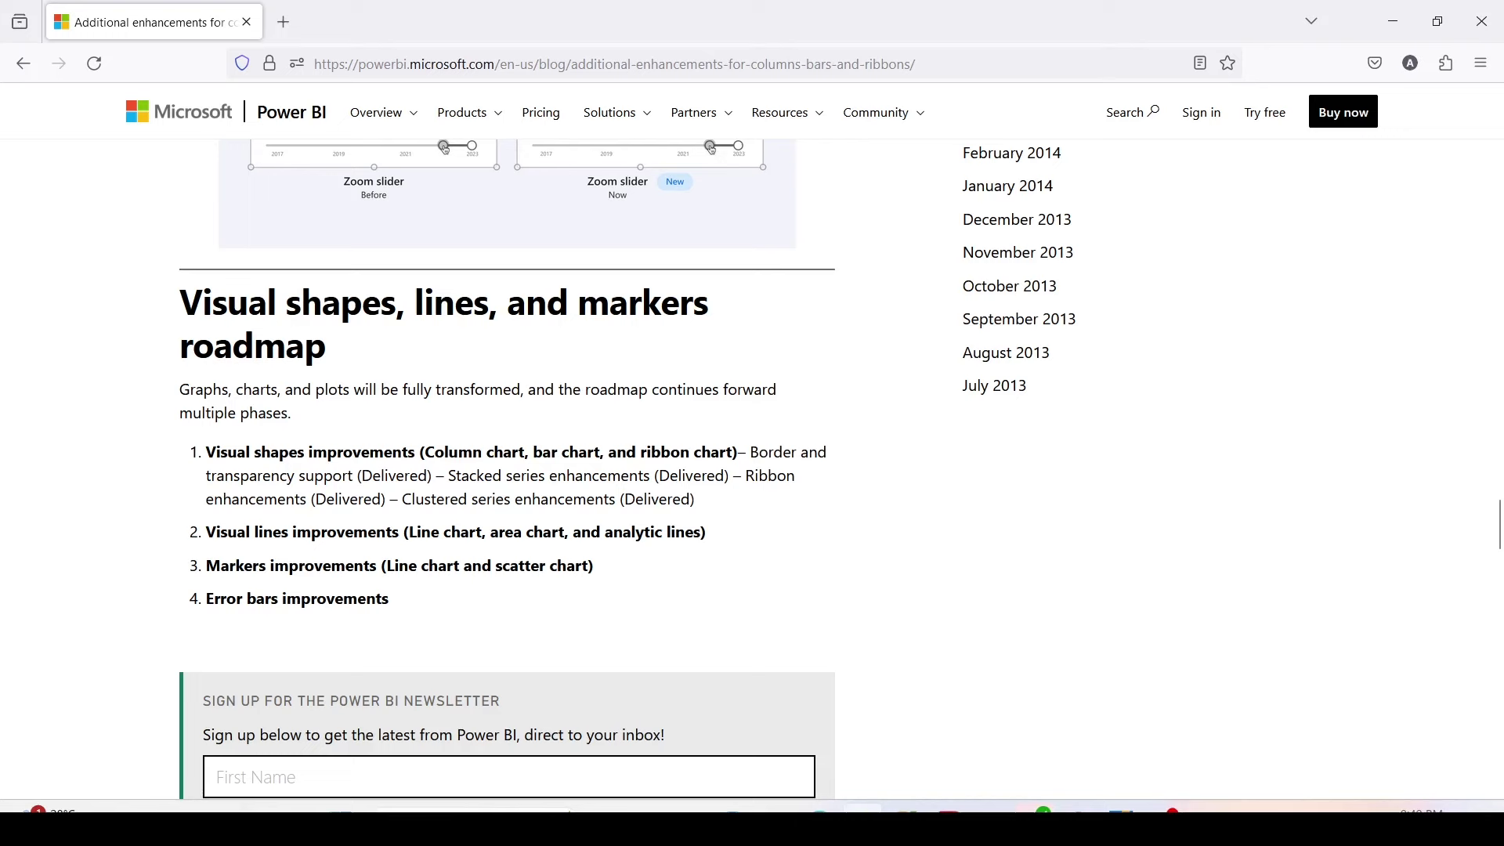
key(alt+Tab)
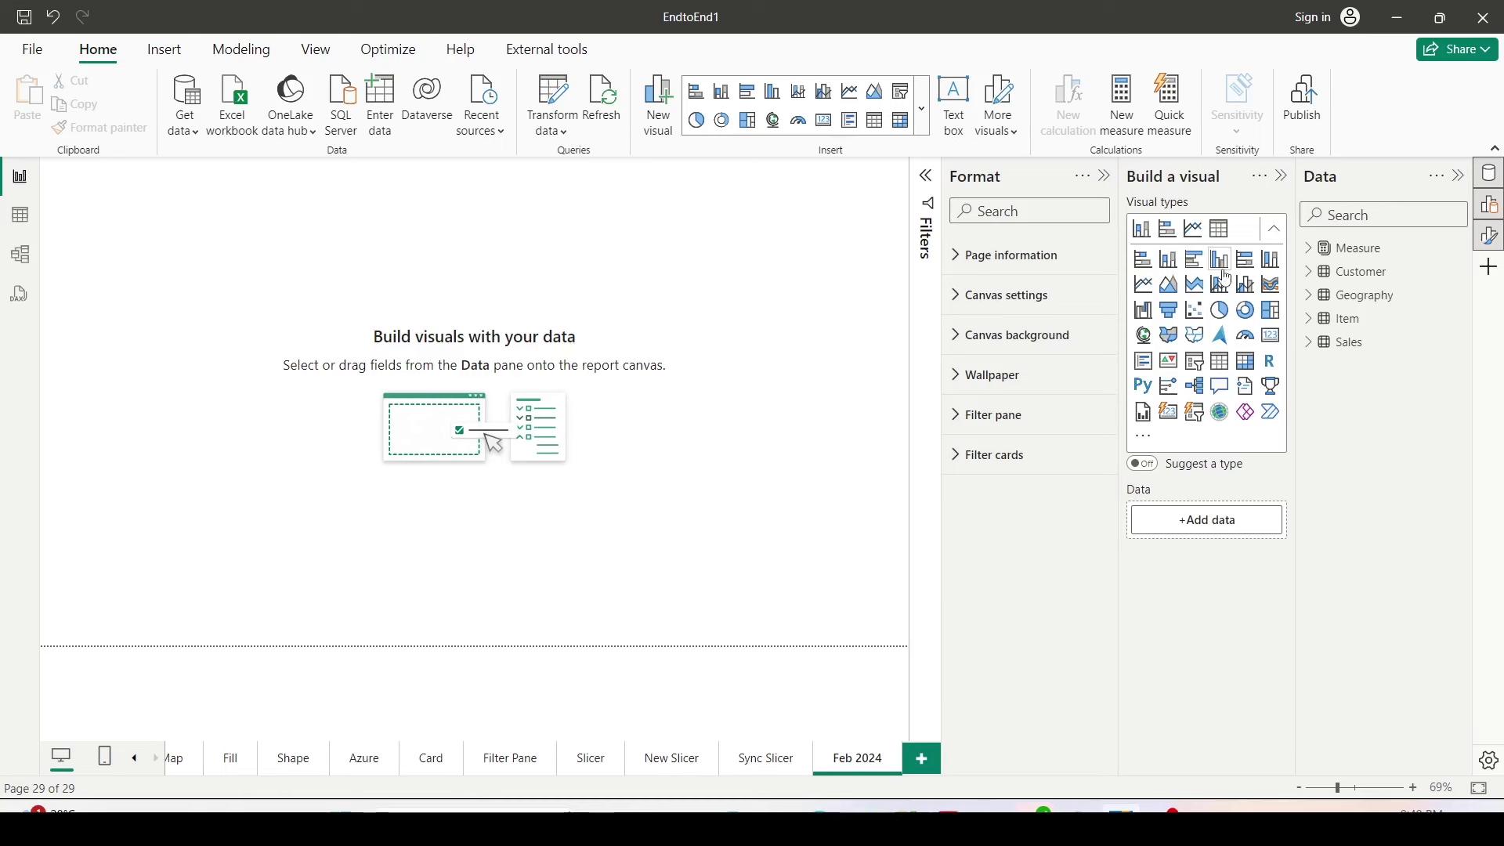
- Add a canvas-sized stacked column chart: Brand on X-axis, Category as Legend, Net on Y-axis
click(1171, 266)
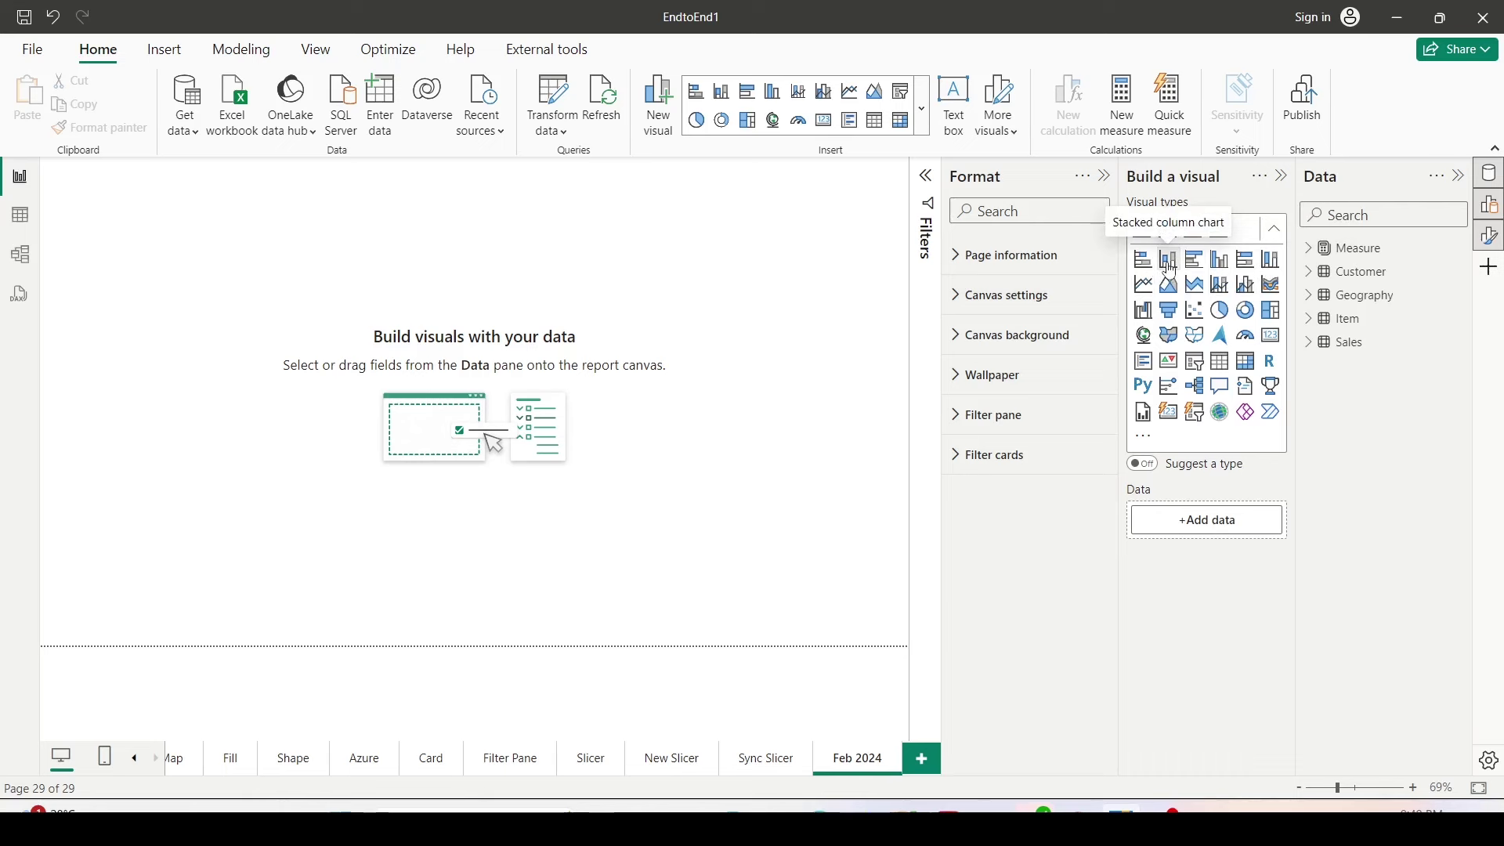
drag(275, 413, 821, 644)
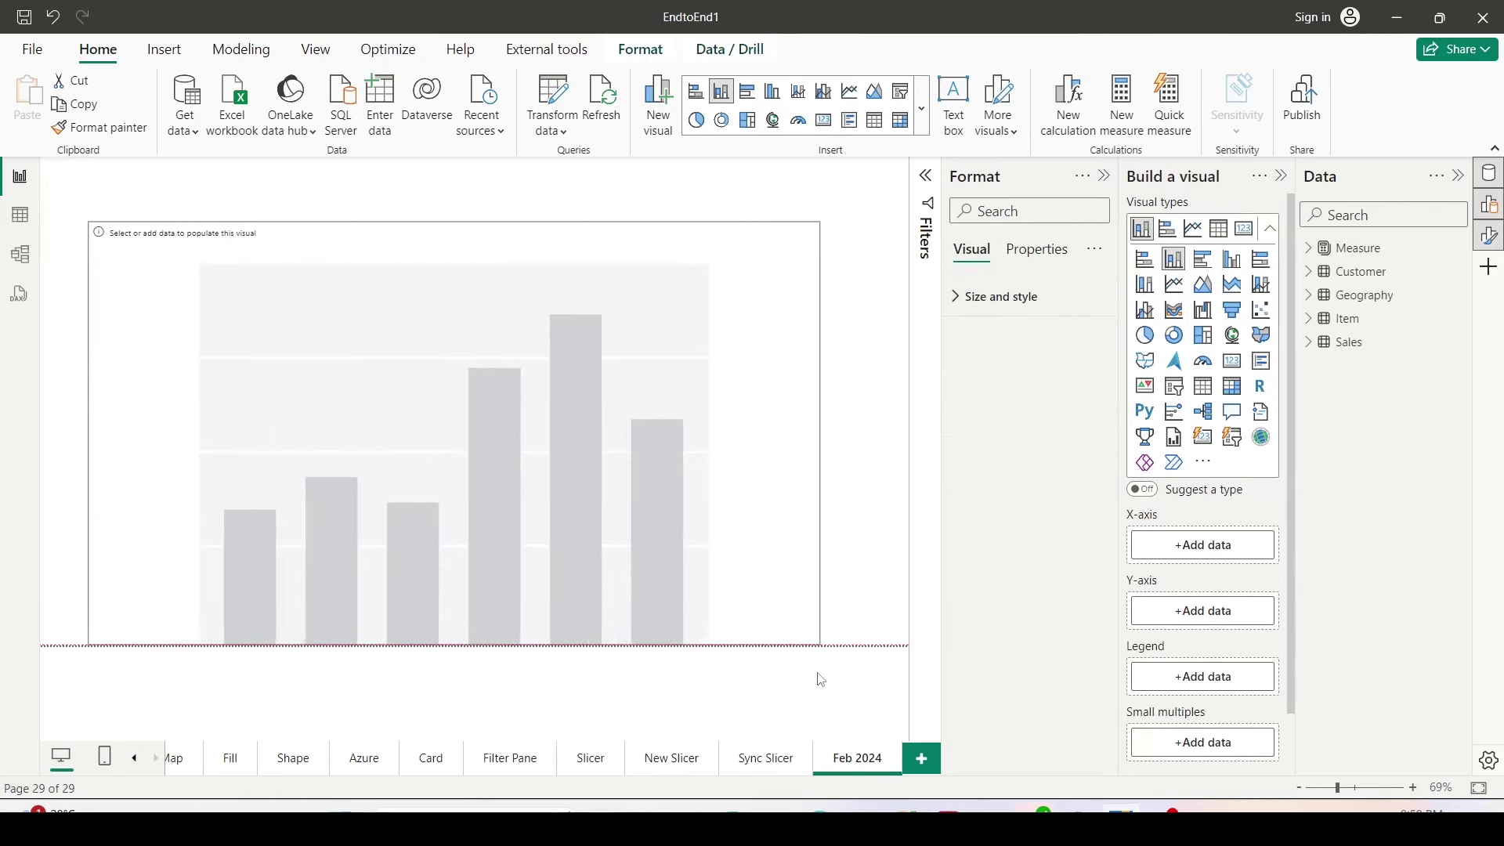
click(1315, 317)
drag(1208, 555, 1209, 555)
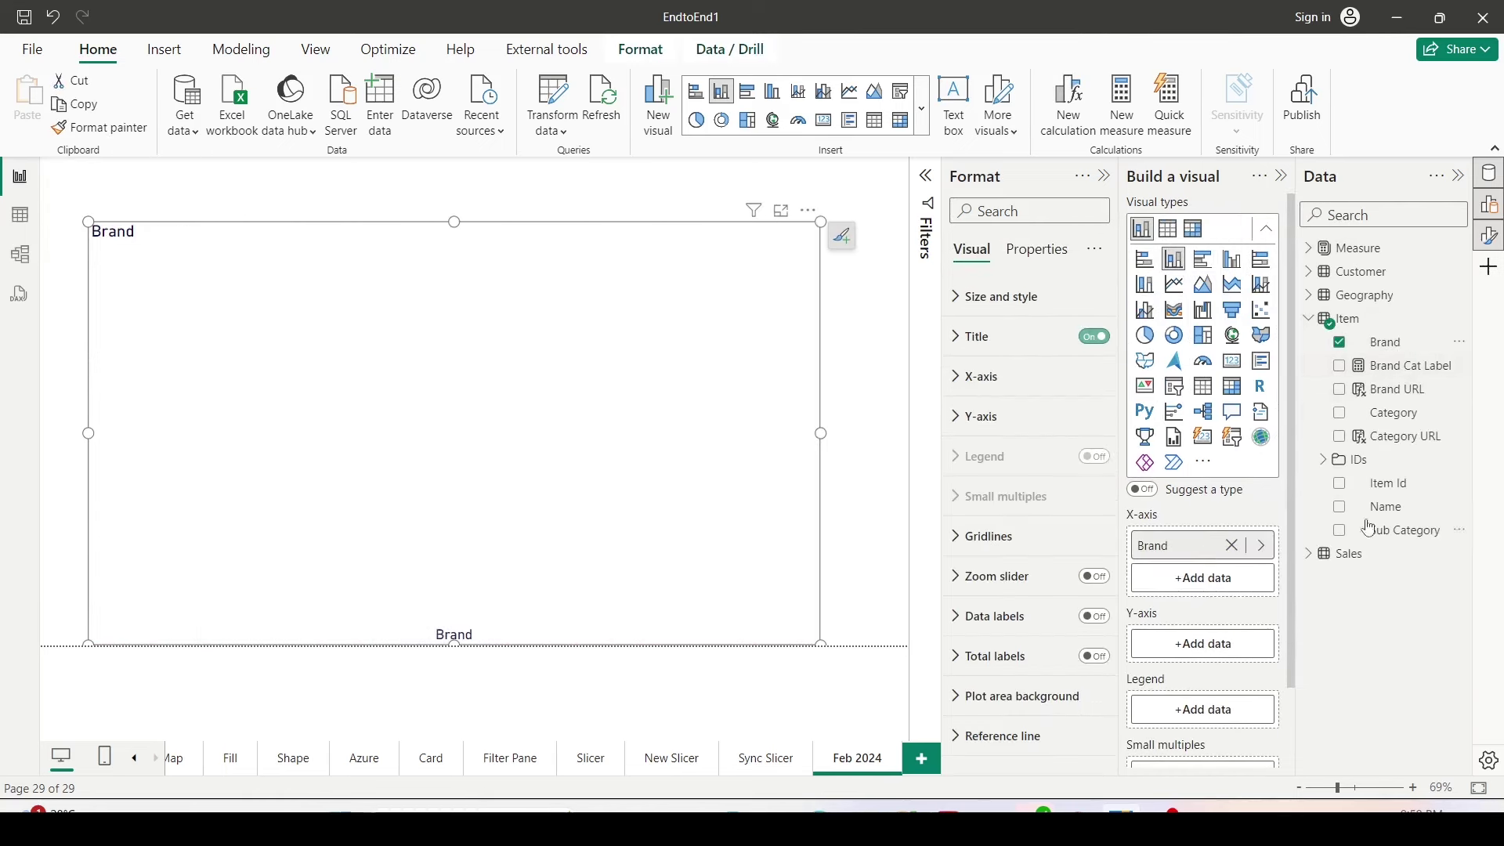
drag(1393, 412, 1210, 710)
click(1309, 249)
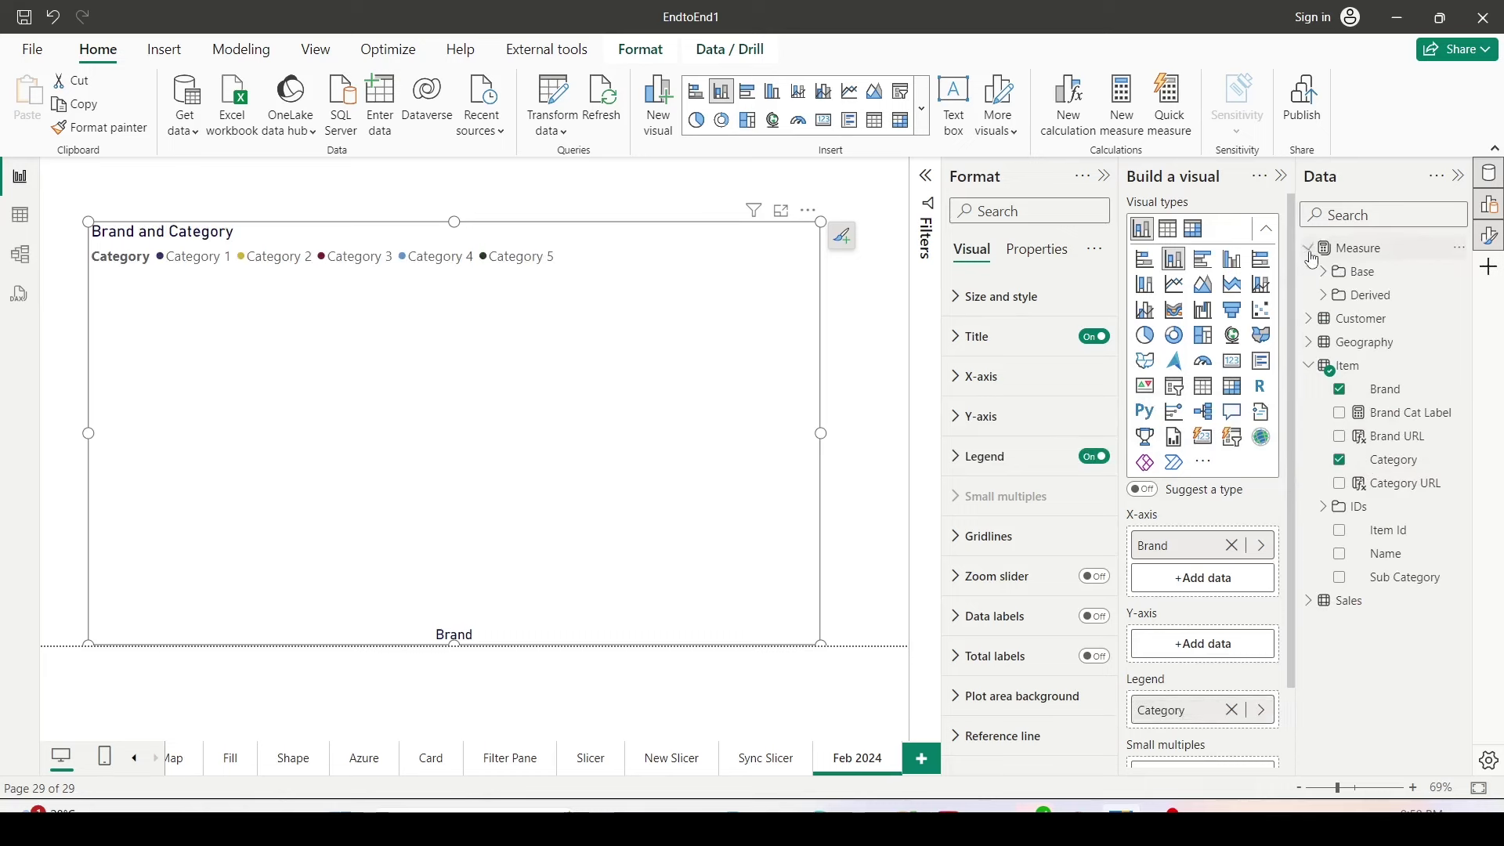
click(1324, 271)
drag(1370, 386, 1203, 644)
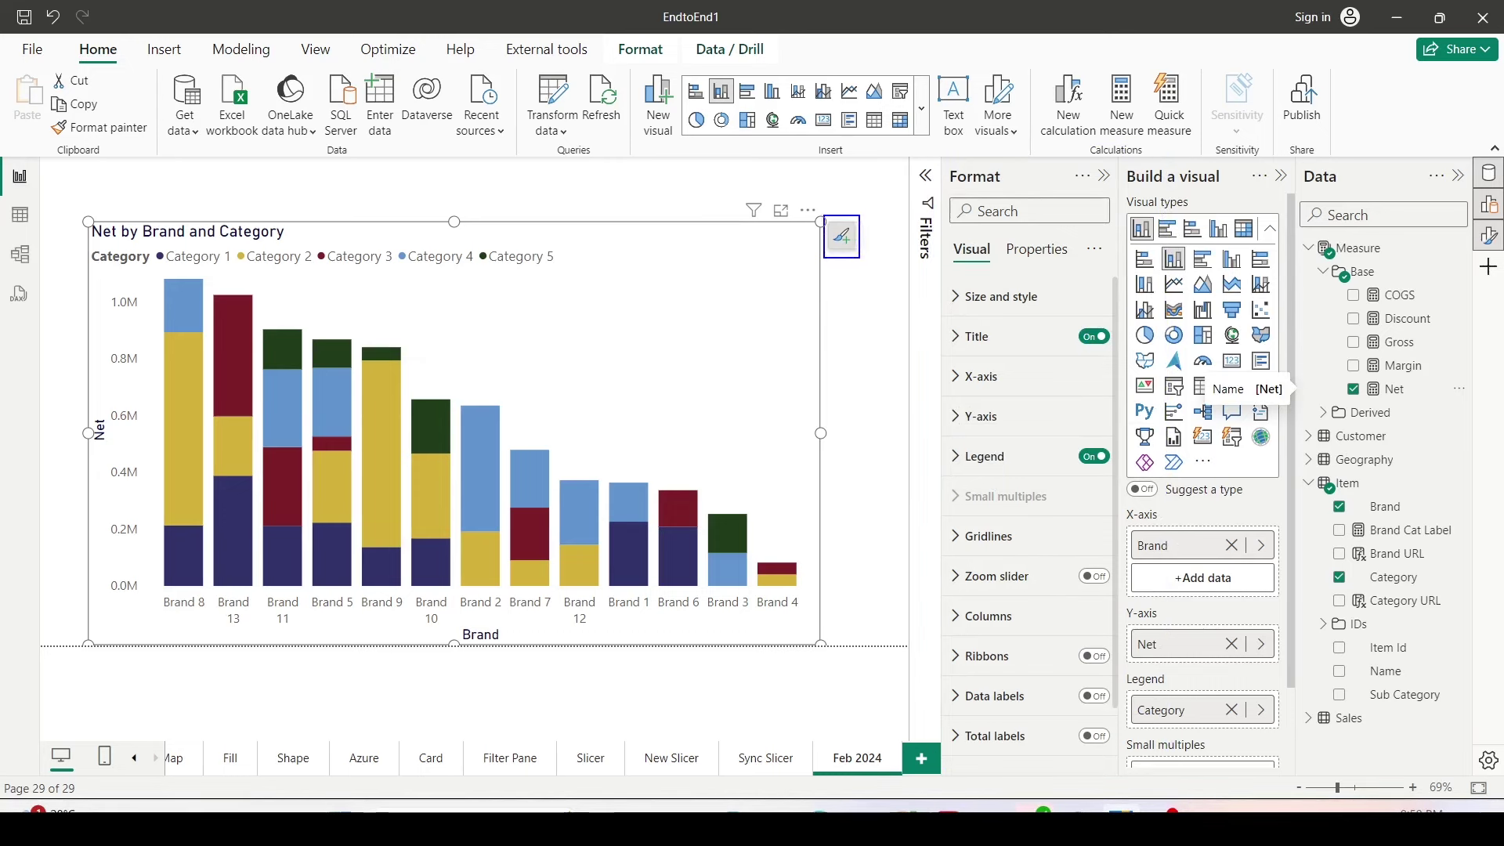
- Open the chart's full formatting options and expand the Columns settings
click(843, 237)
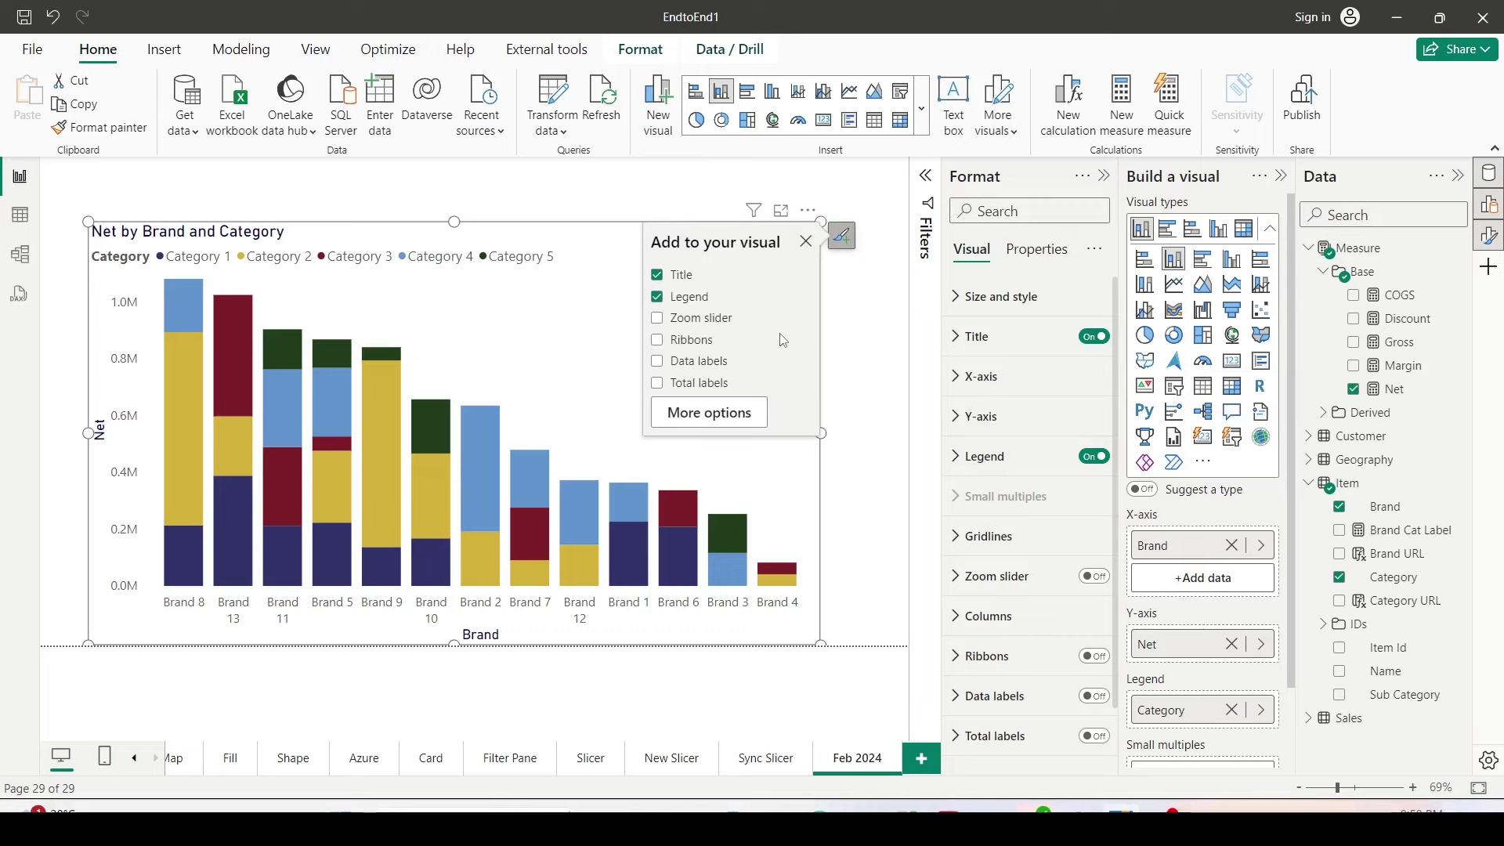
click(732, 428)
key(Escape)
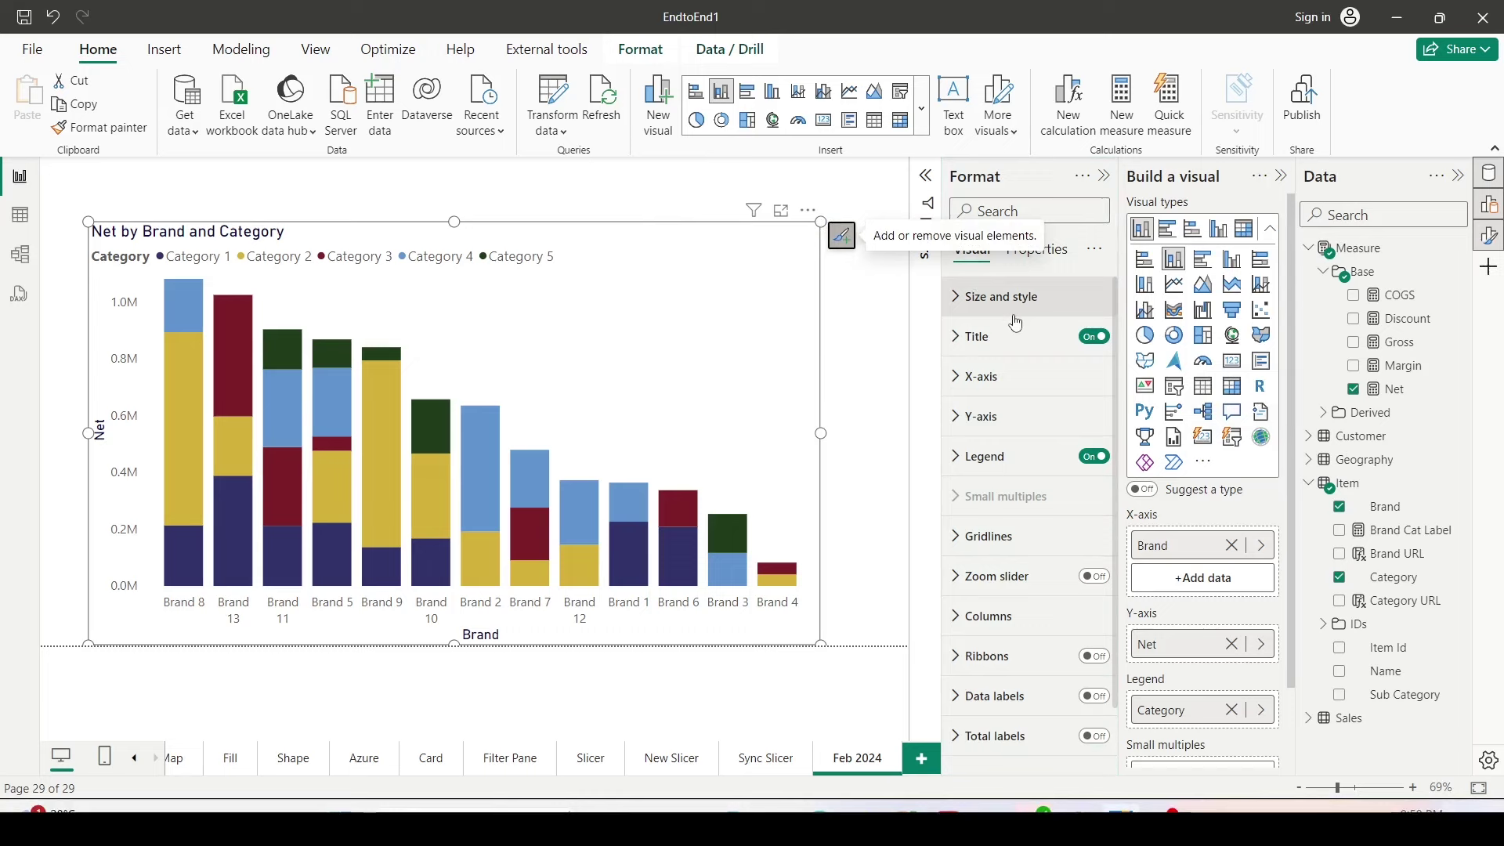
scroll(1015, 323, down, 1)
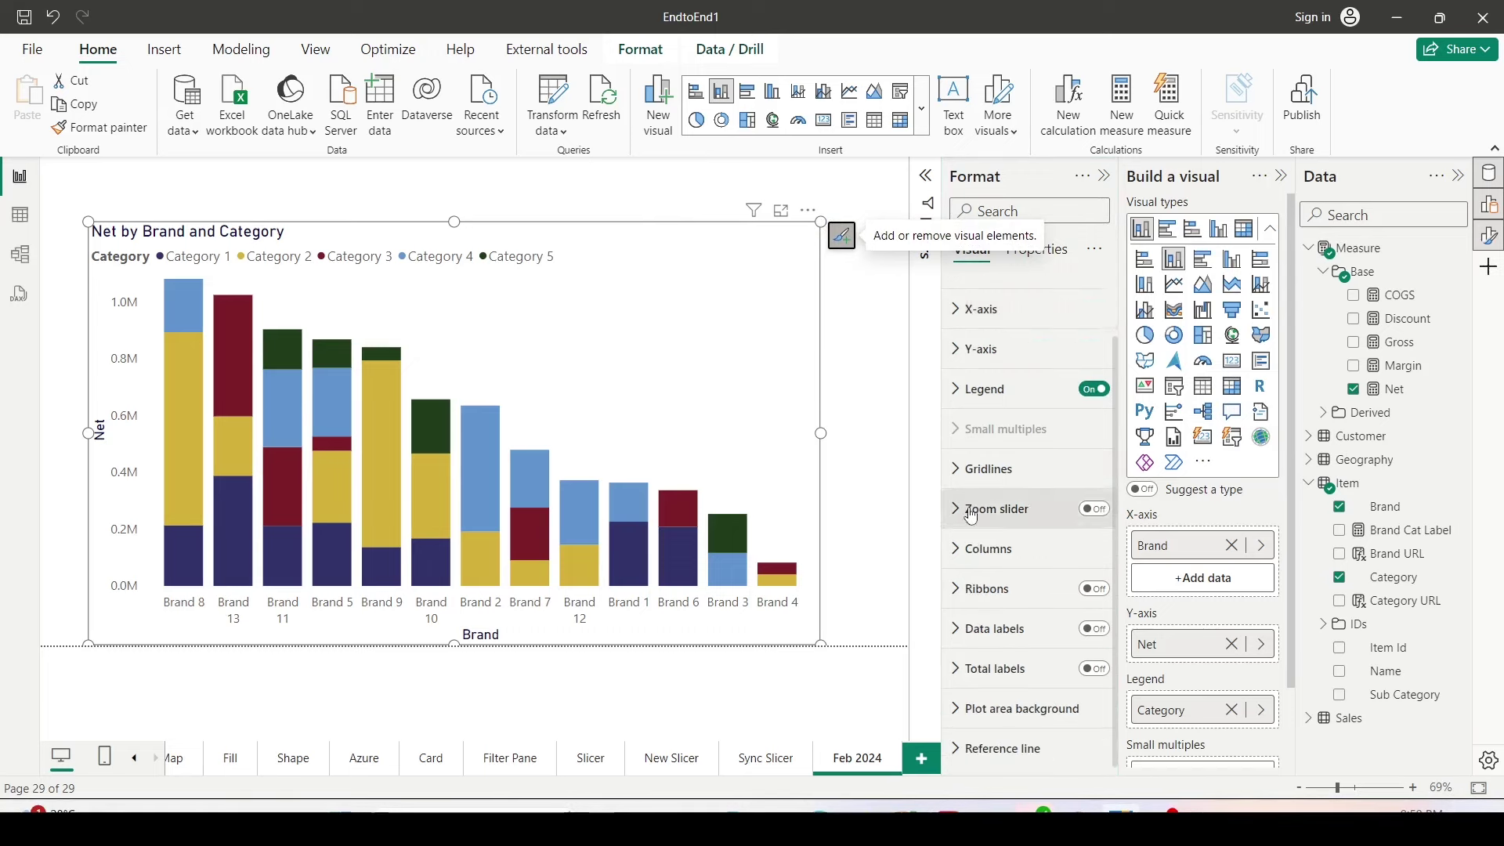
click(977, 556)
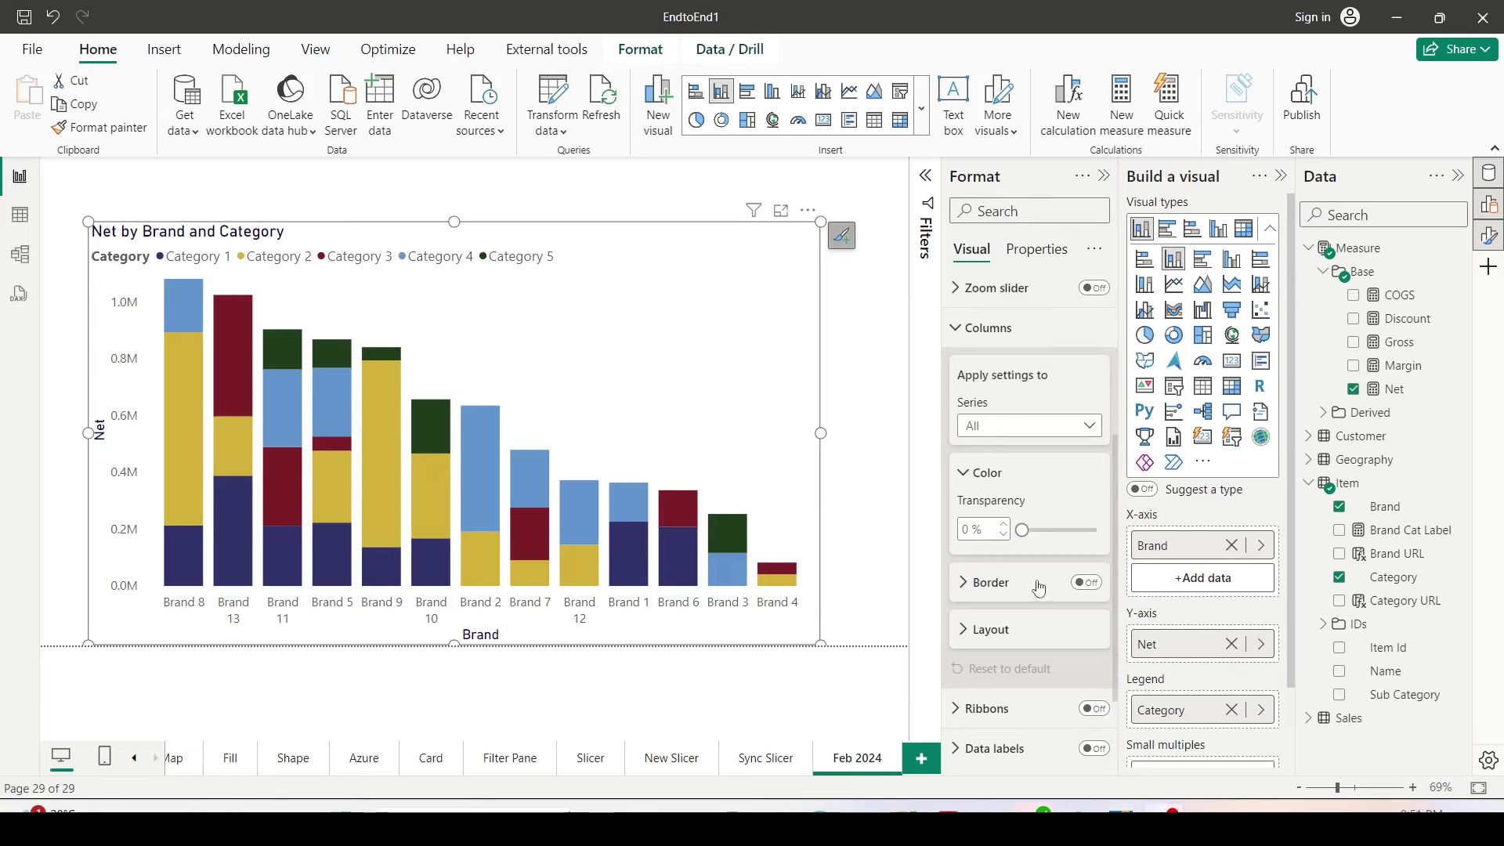
- Turn on the column Border at 3 px width and enable Hide inner borders
click(972, 584)
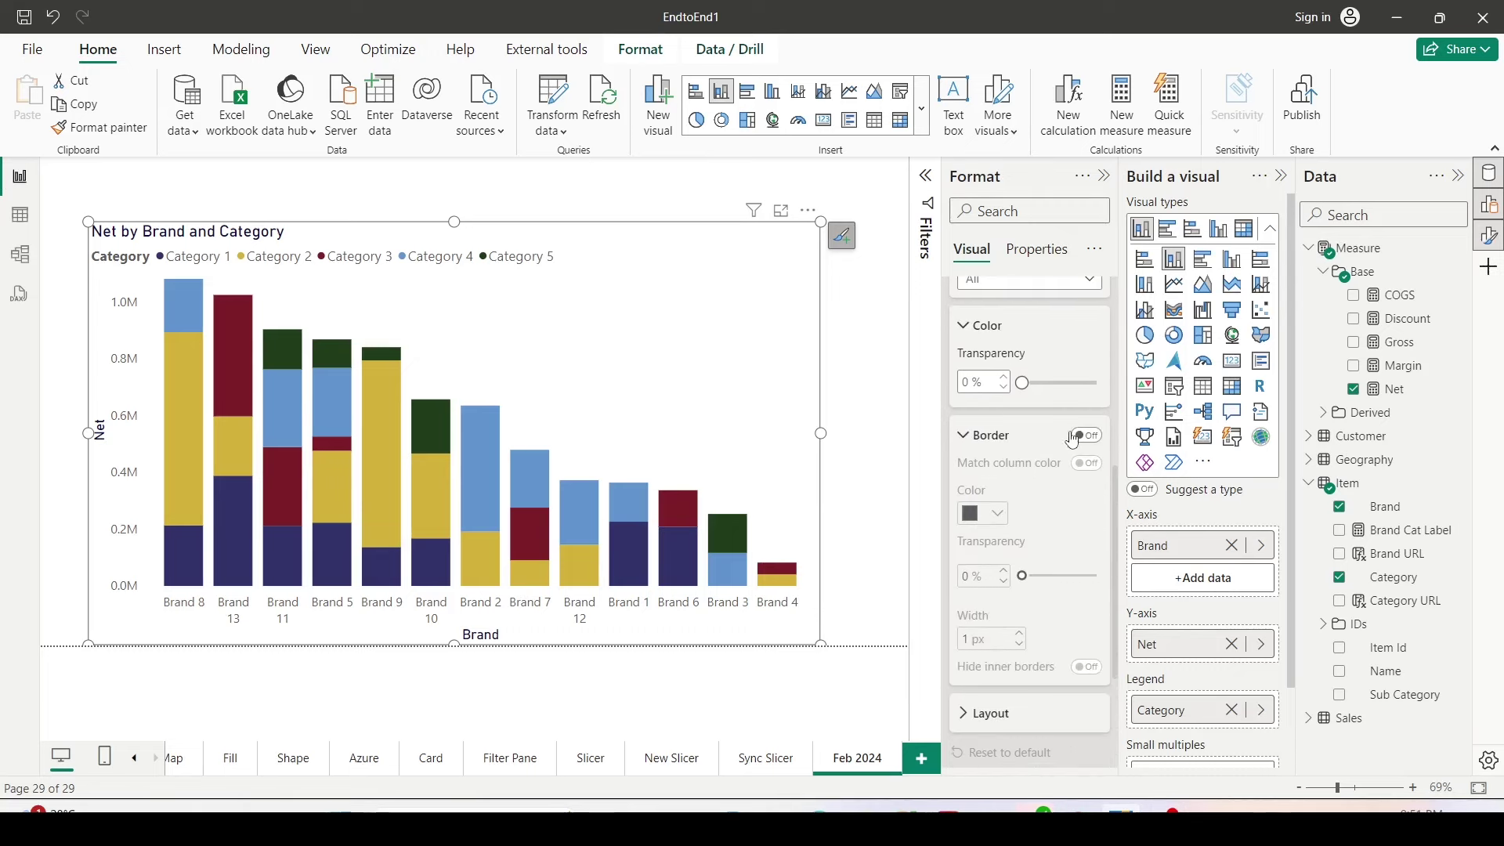
click(1095, 440)
scroll(1047, 425, down, 2)
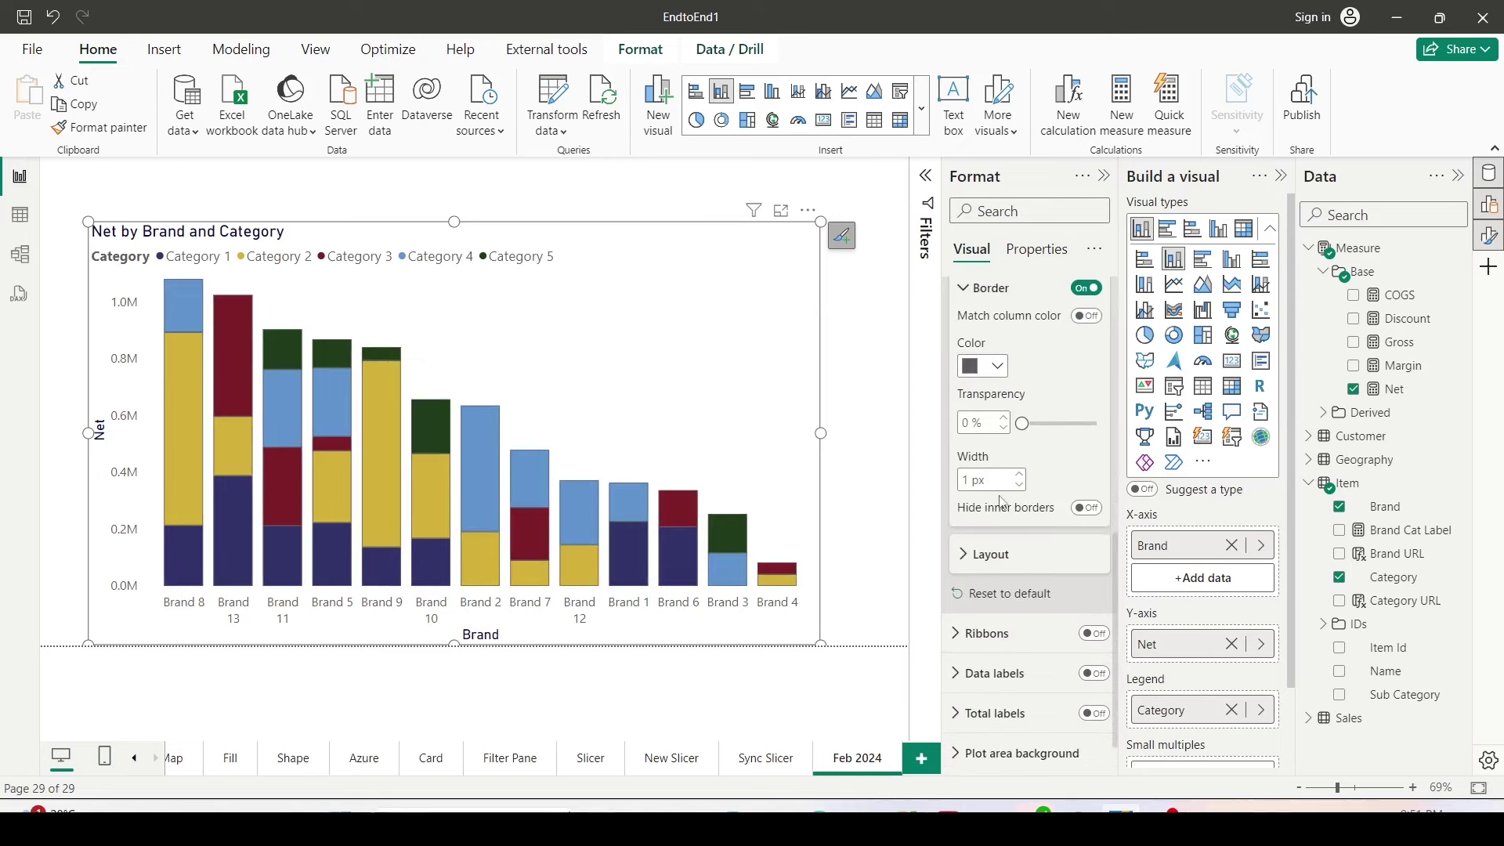
click(1021, 476)
click(1021, 475)
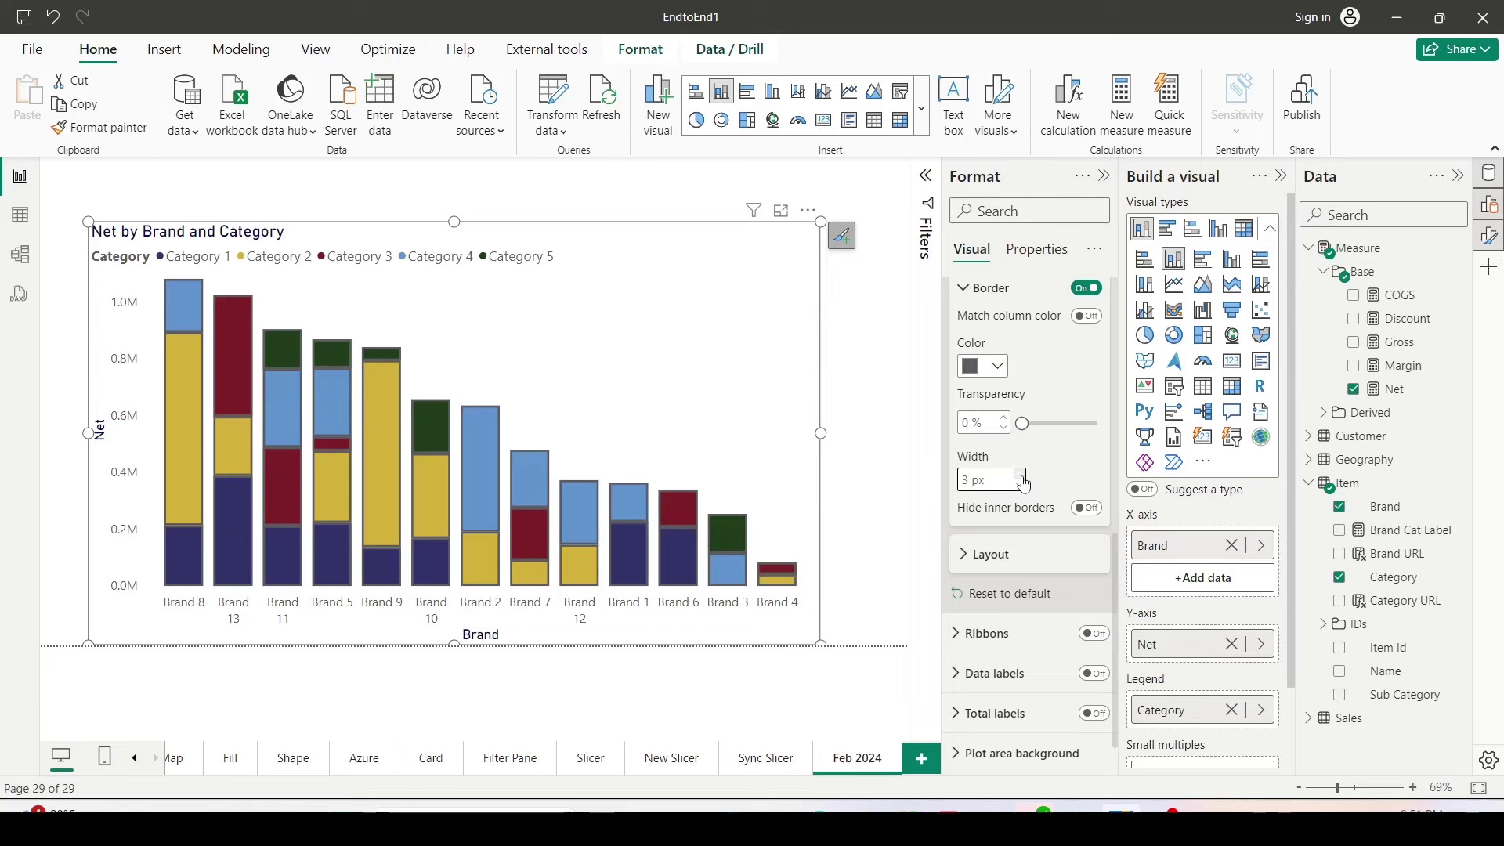
mouse_move(729, 533)
click(1085, 514)
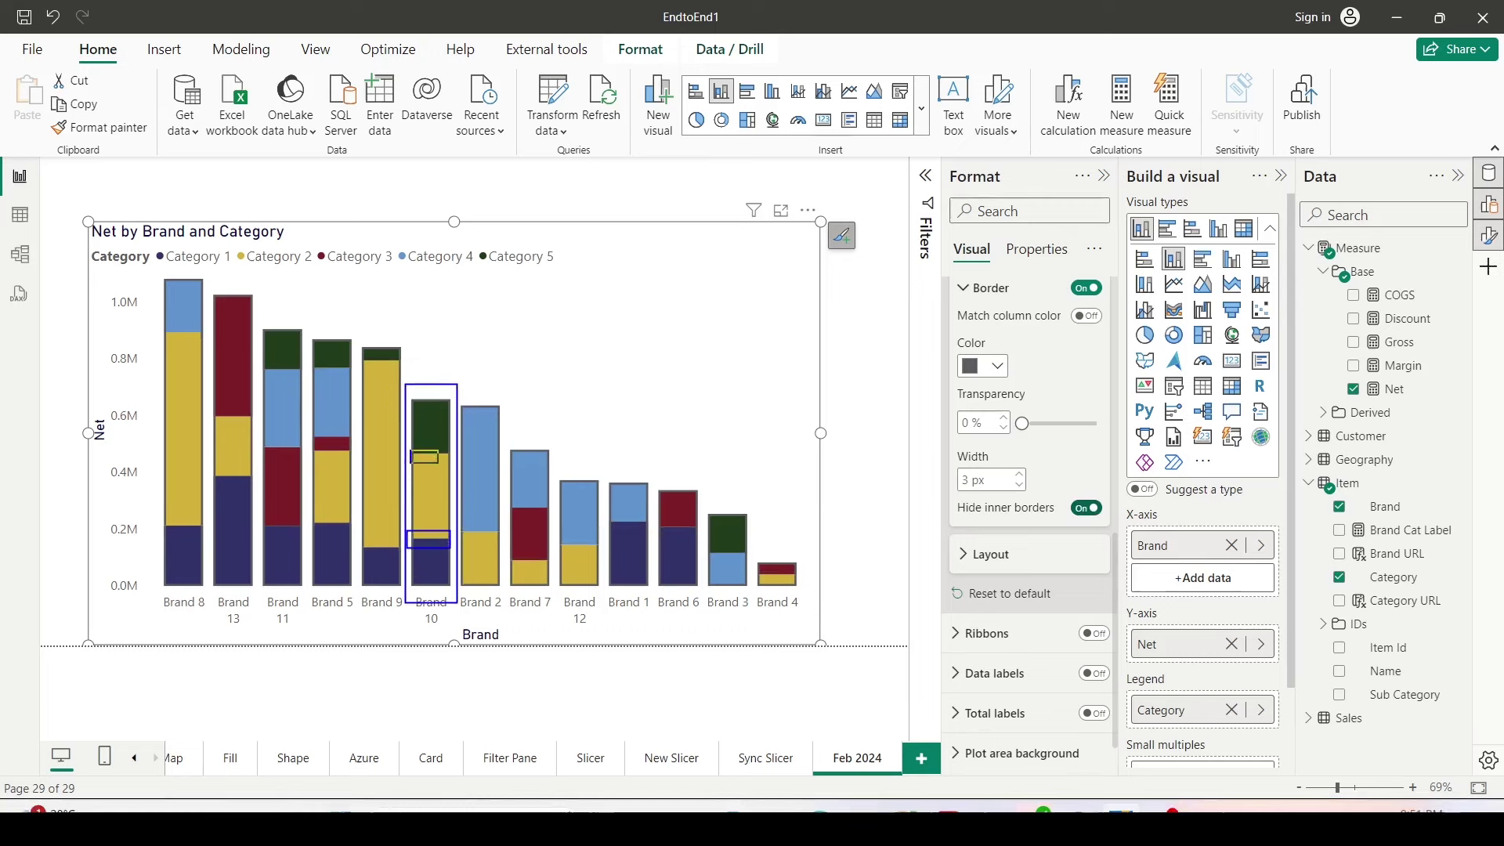
- In Layout, set Space between categories to 75% and Space between series to 1 px
click(978, 554)
scroll(985, 501, down, 2)
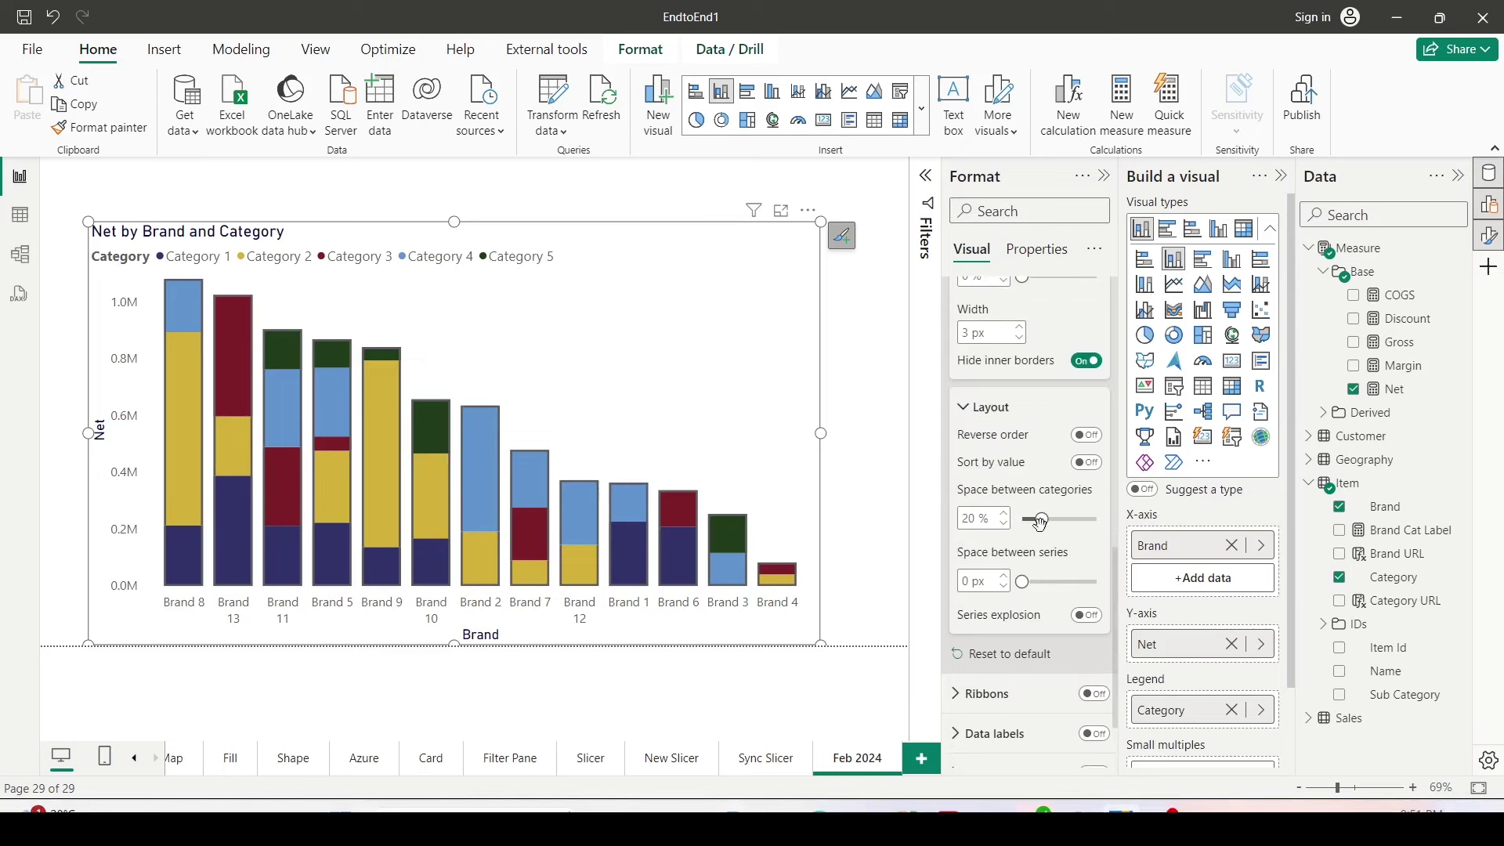
mouse_move(948, 476)
mouse_down()
mouse_move(1094, 498)
mouse_move(1020, 522)
mouse_up()
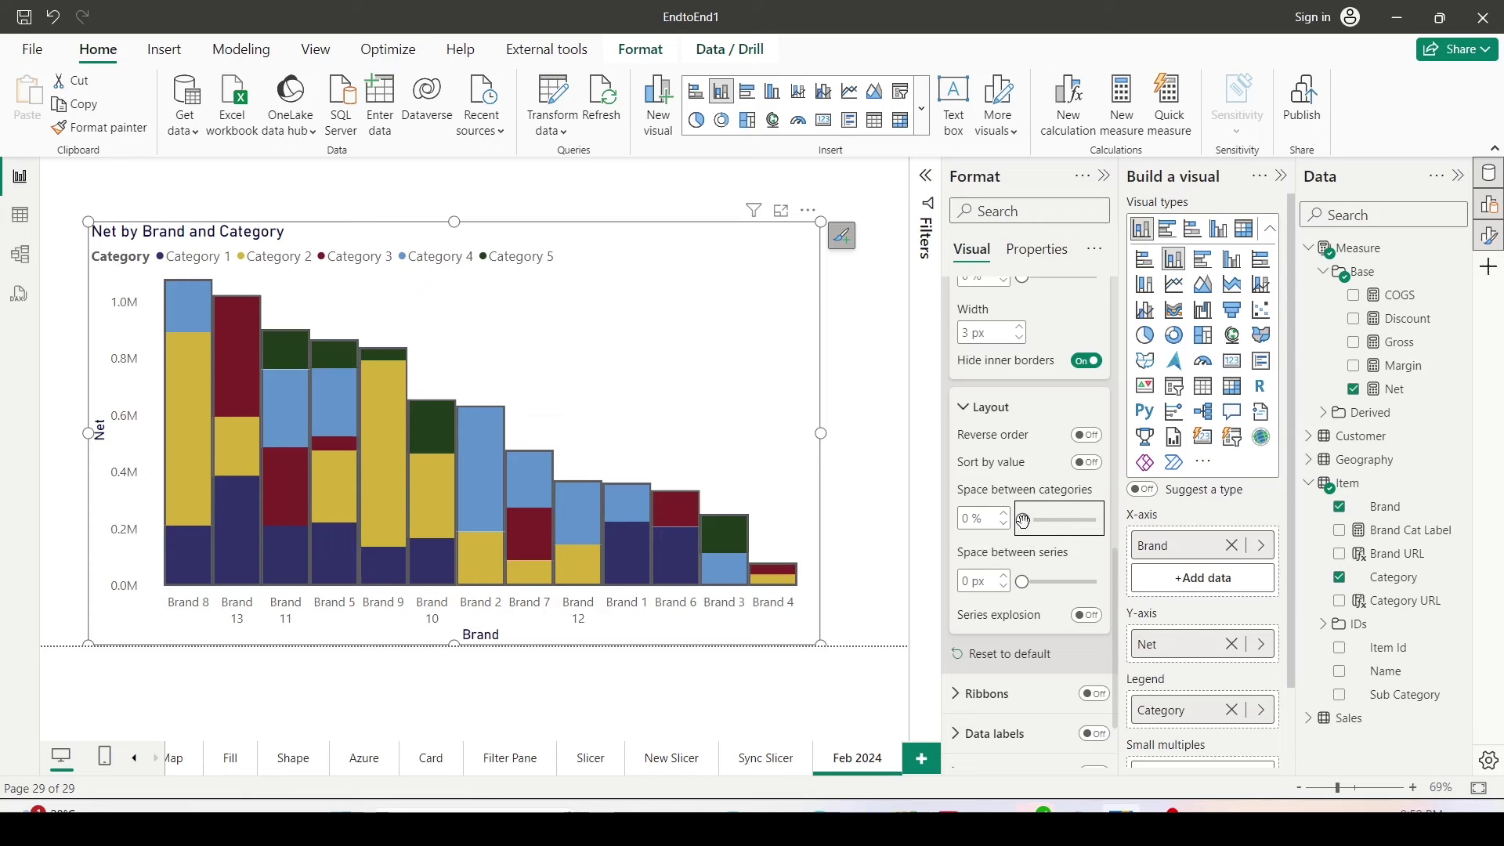
drag(1023, 520, 1099, 523)
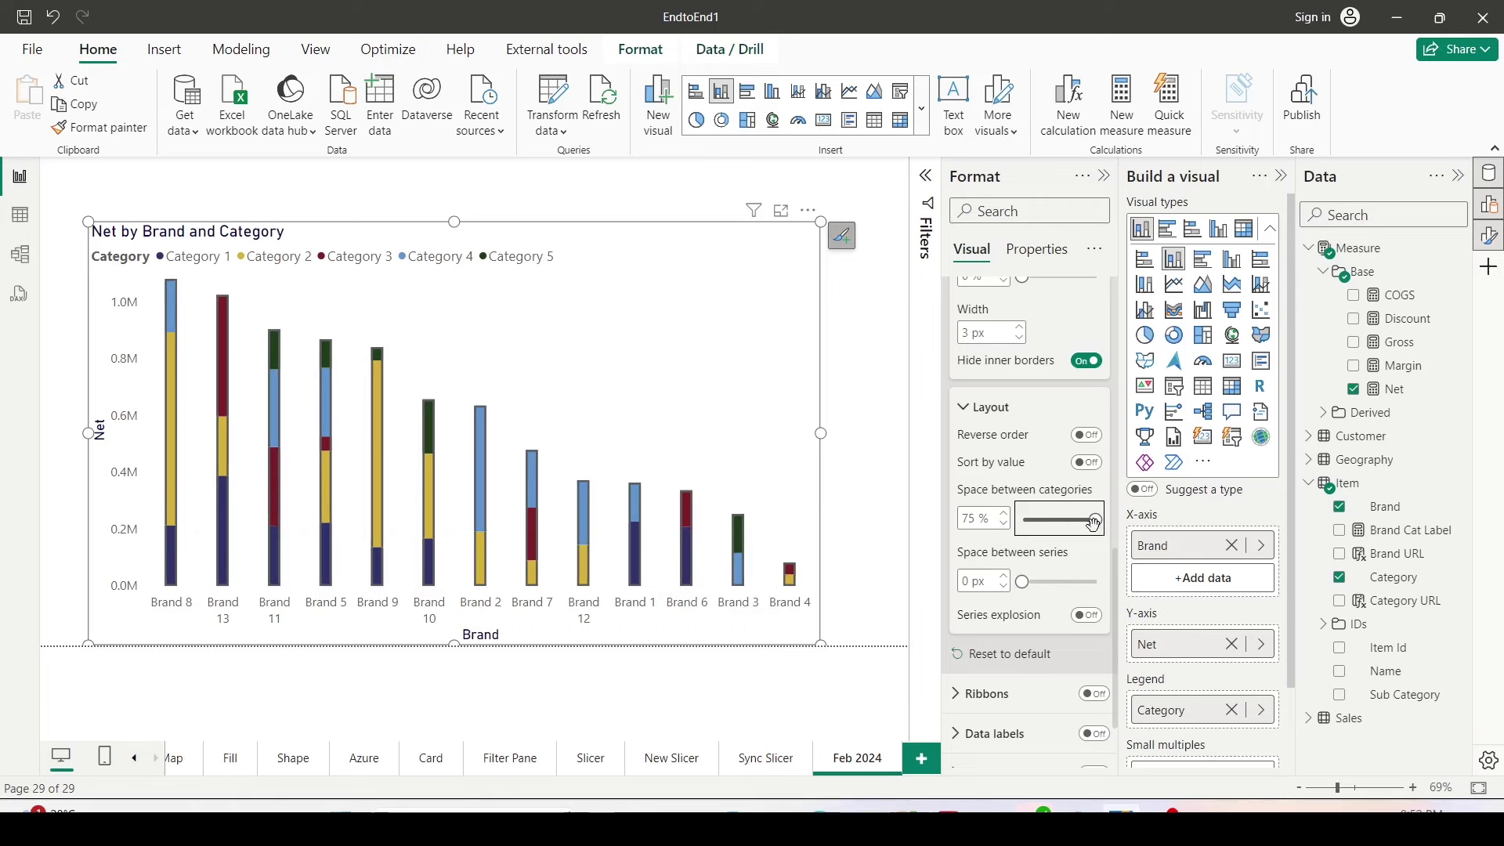
drag(1023, 583, 1037, 585)
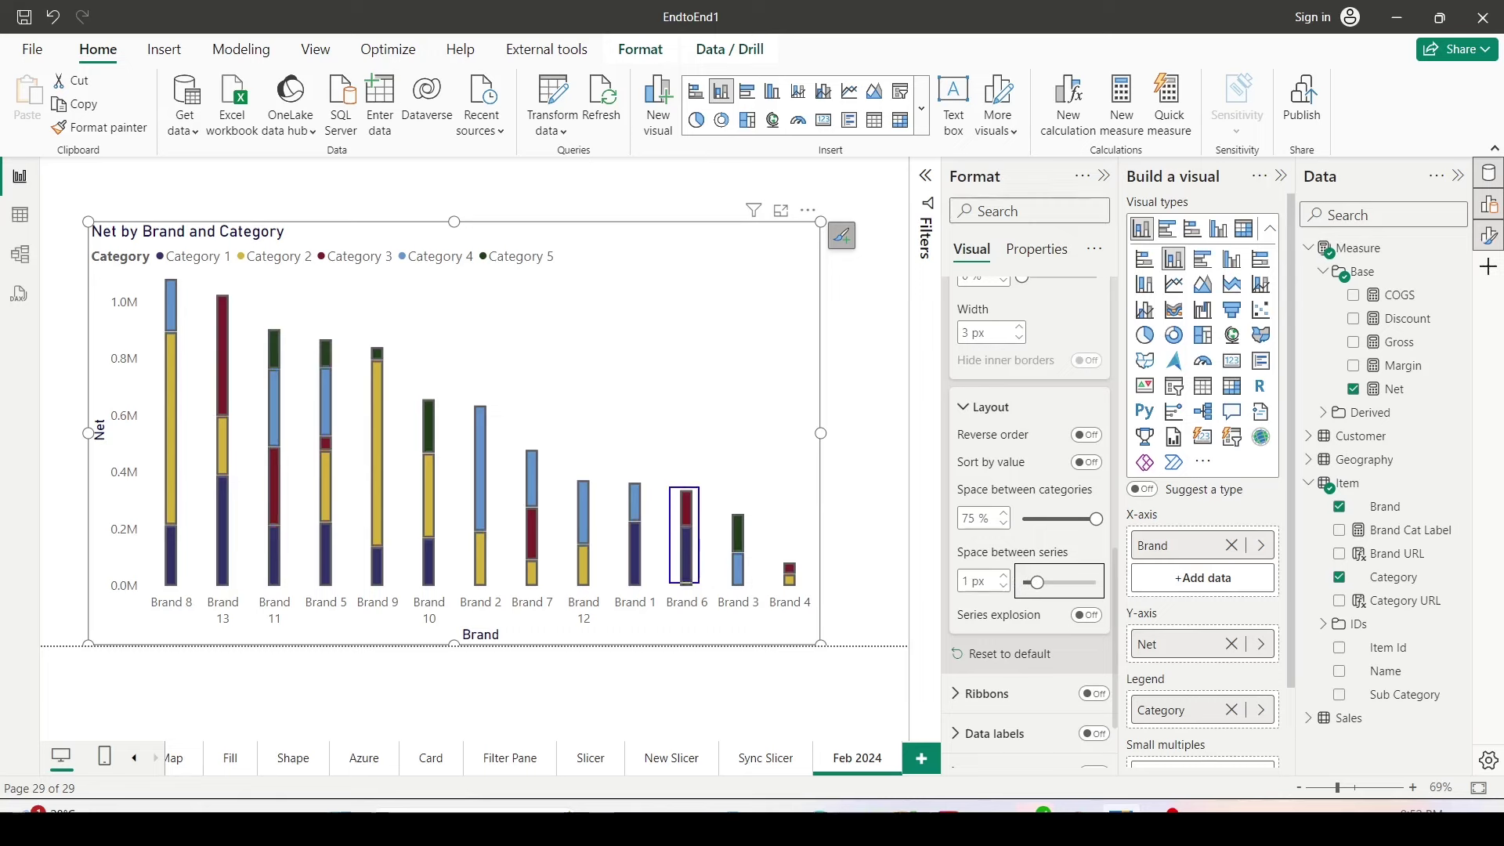
scroll(1016, 470, up, 3)
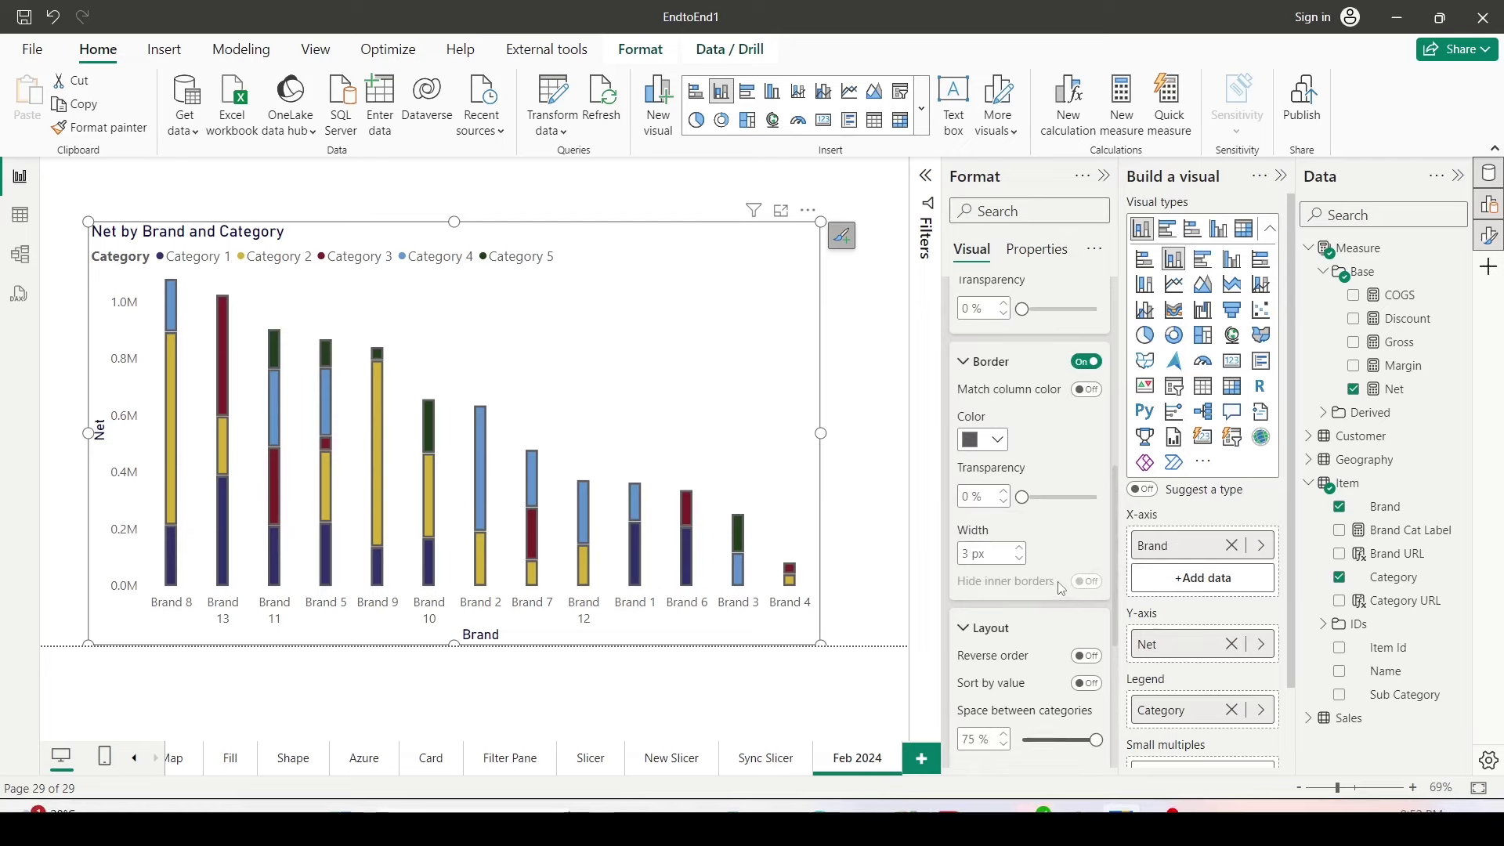
scroll(1061, 589, down, 4)
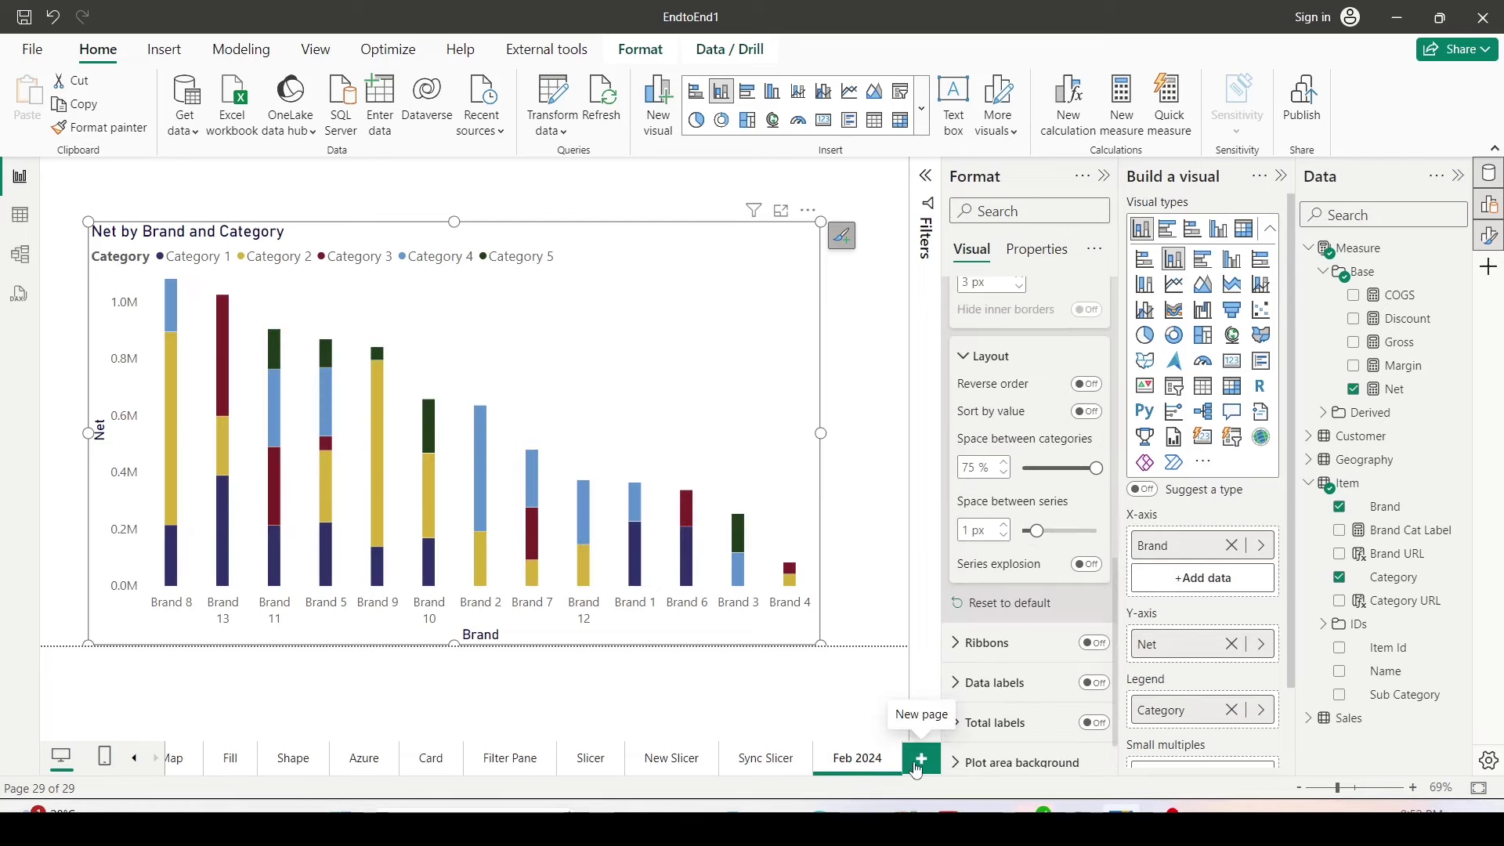
- Duplicate the Feb 2024 page, rename it 'CB Feb 2024', and change its chart to Clustered column
right_click(859, 766)
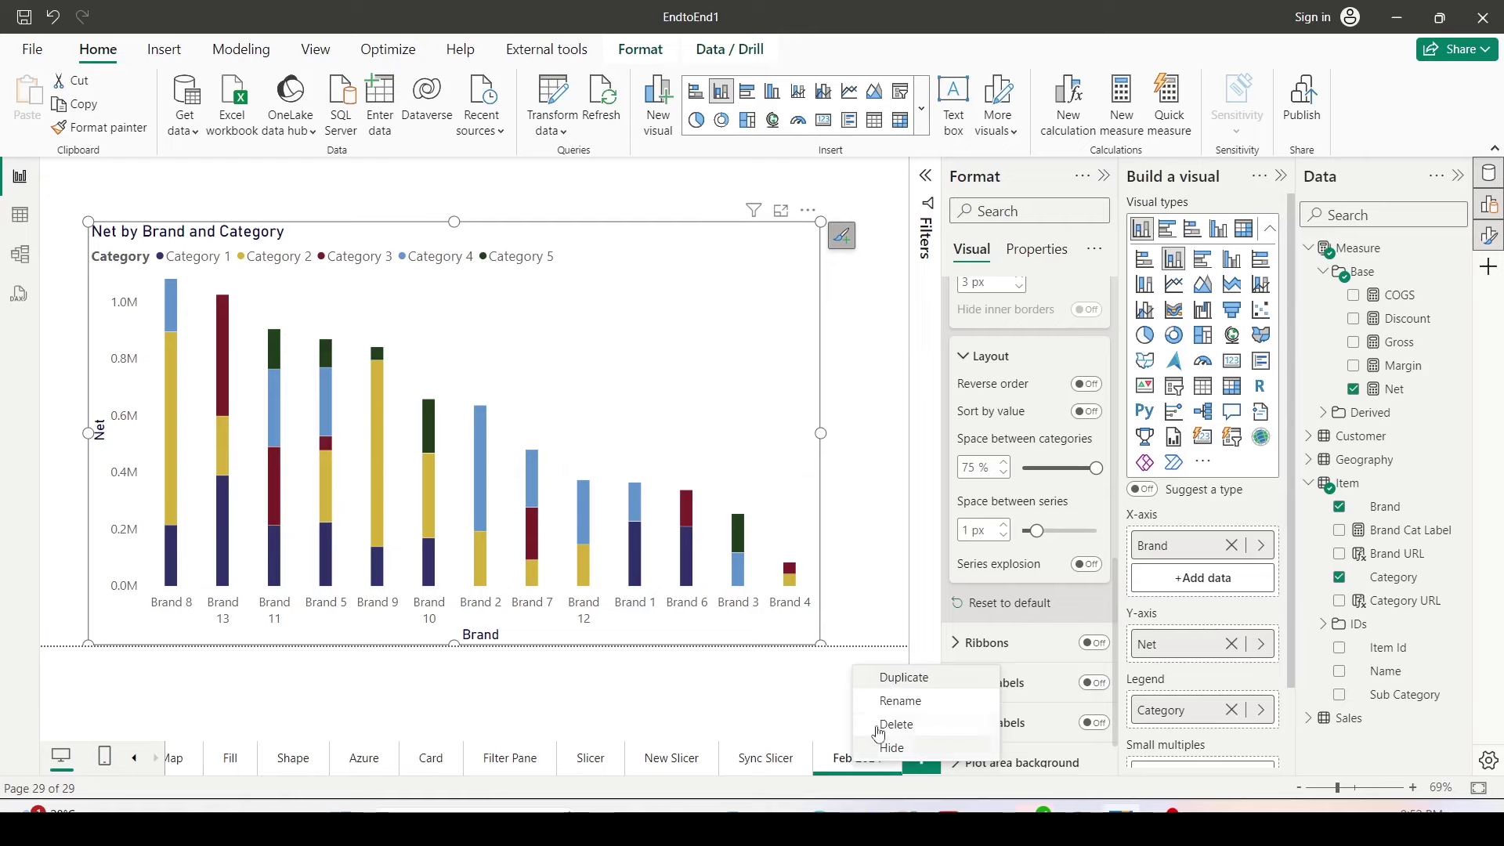
click(898, 684)
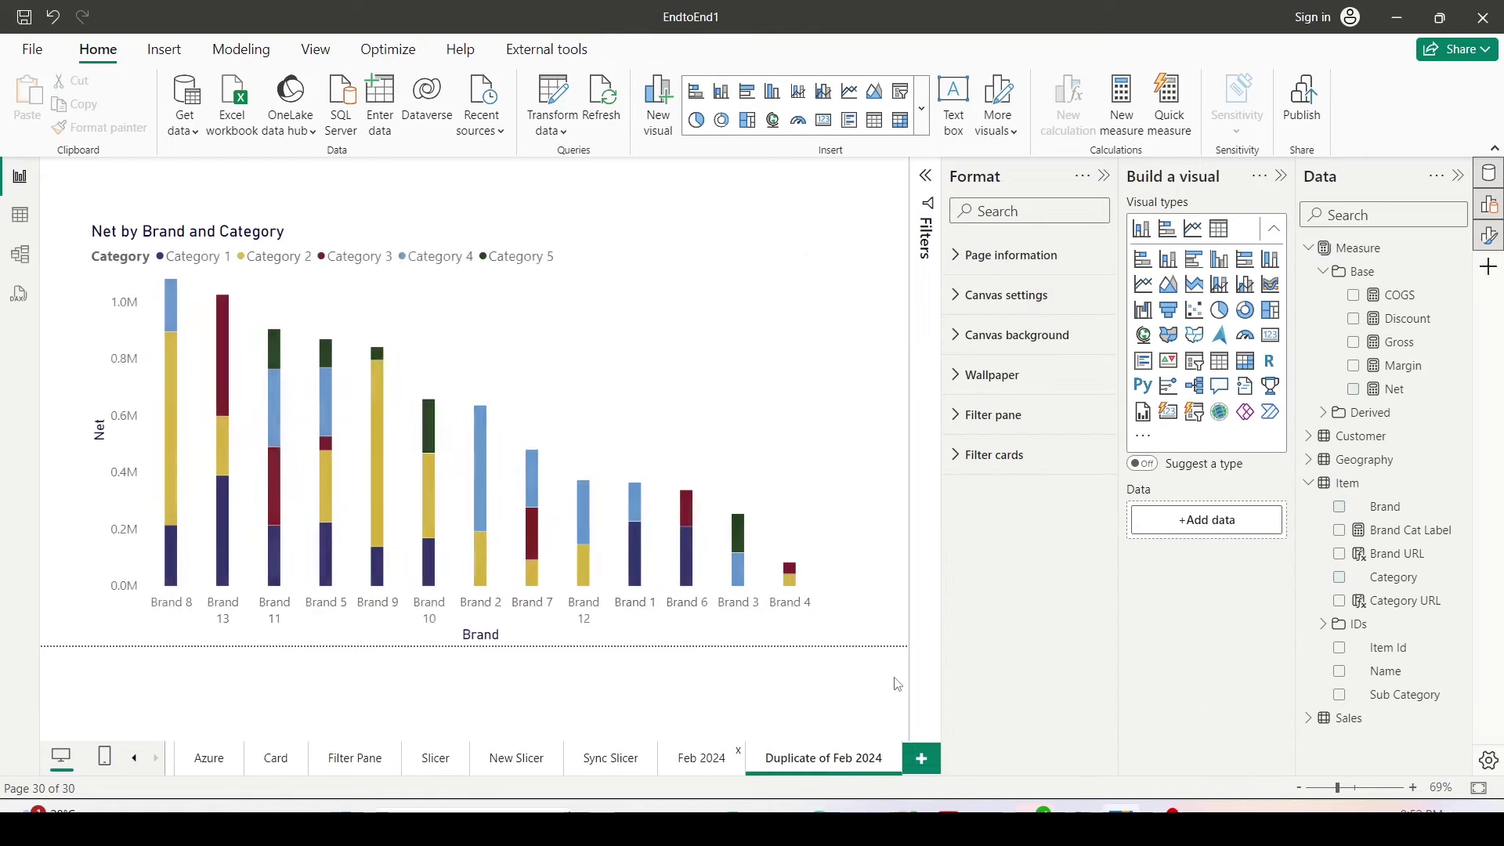
double_click(831, 758)
drag(832, 758, 748, 770)
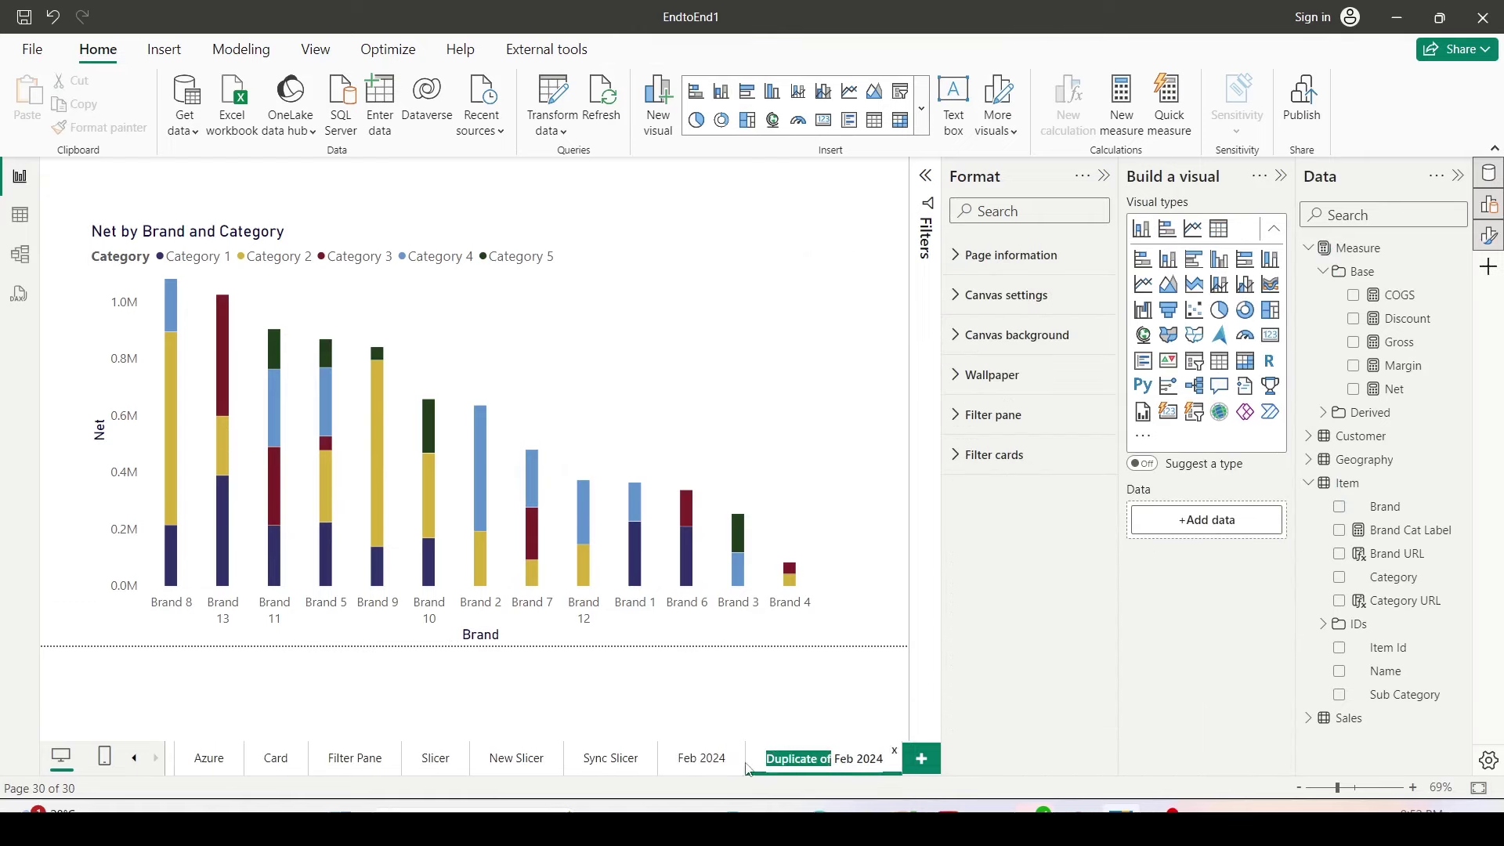
text(CB)
key(Return)
click(732, 337)
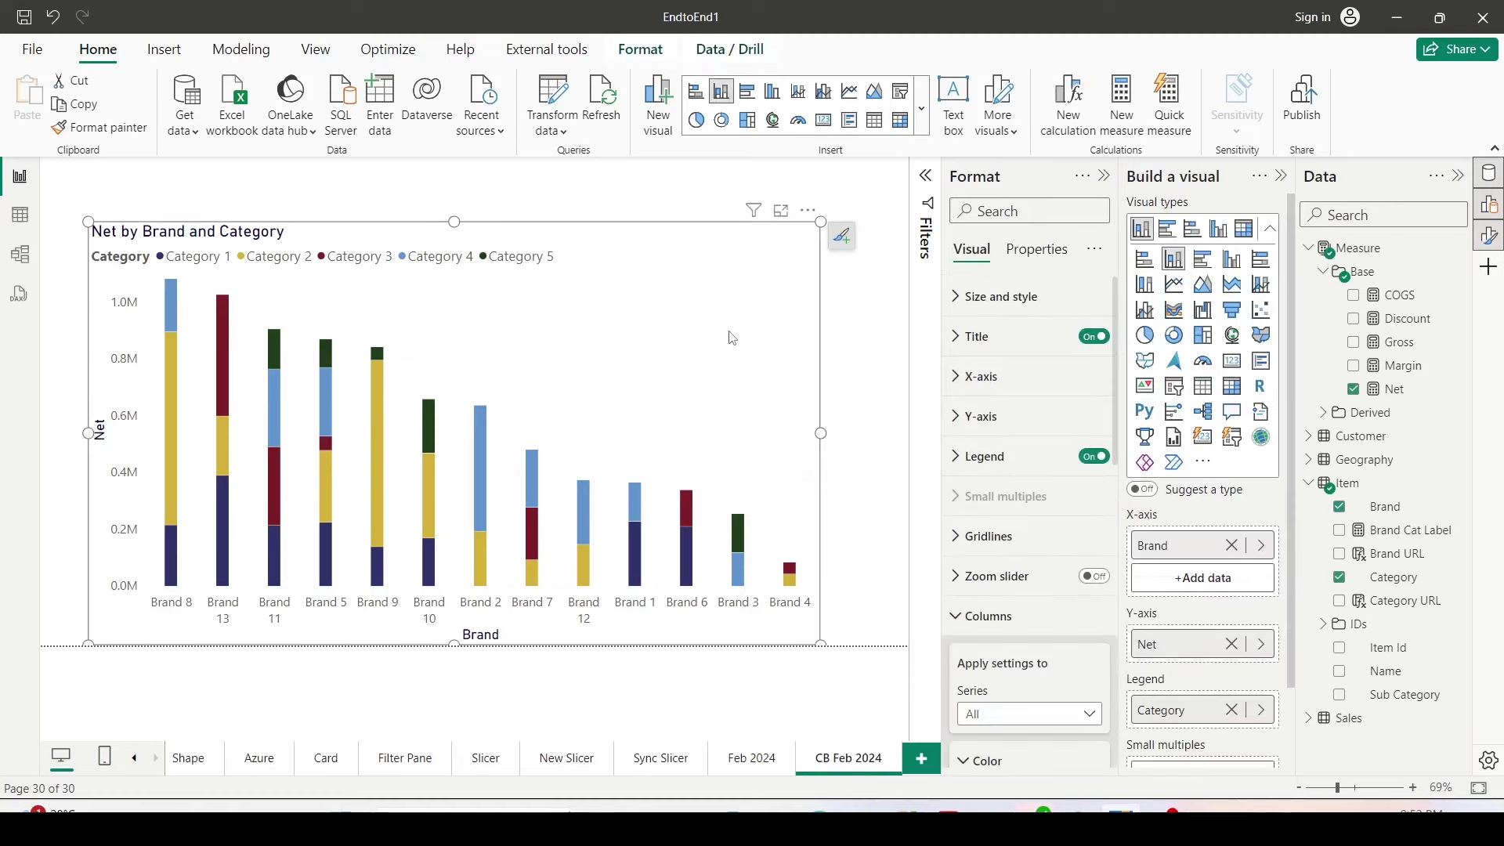
click(1221, 235)
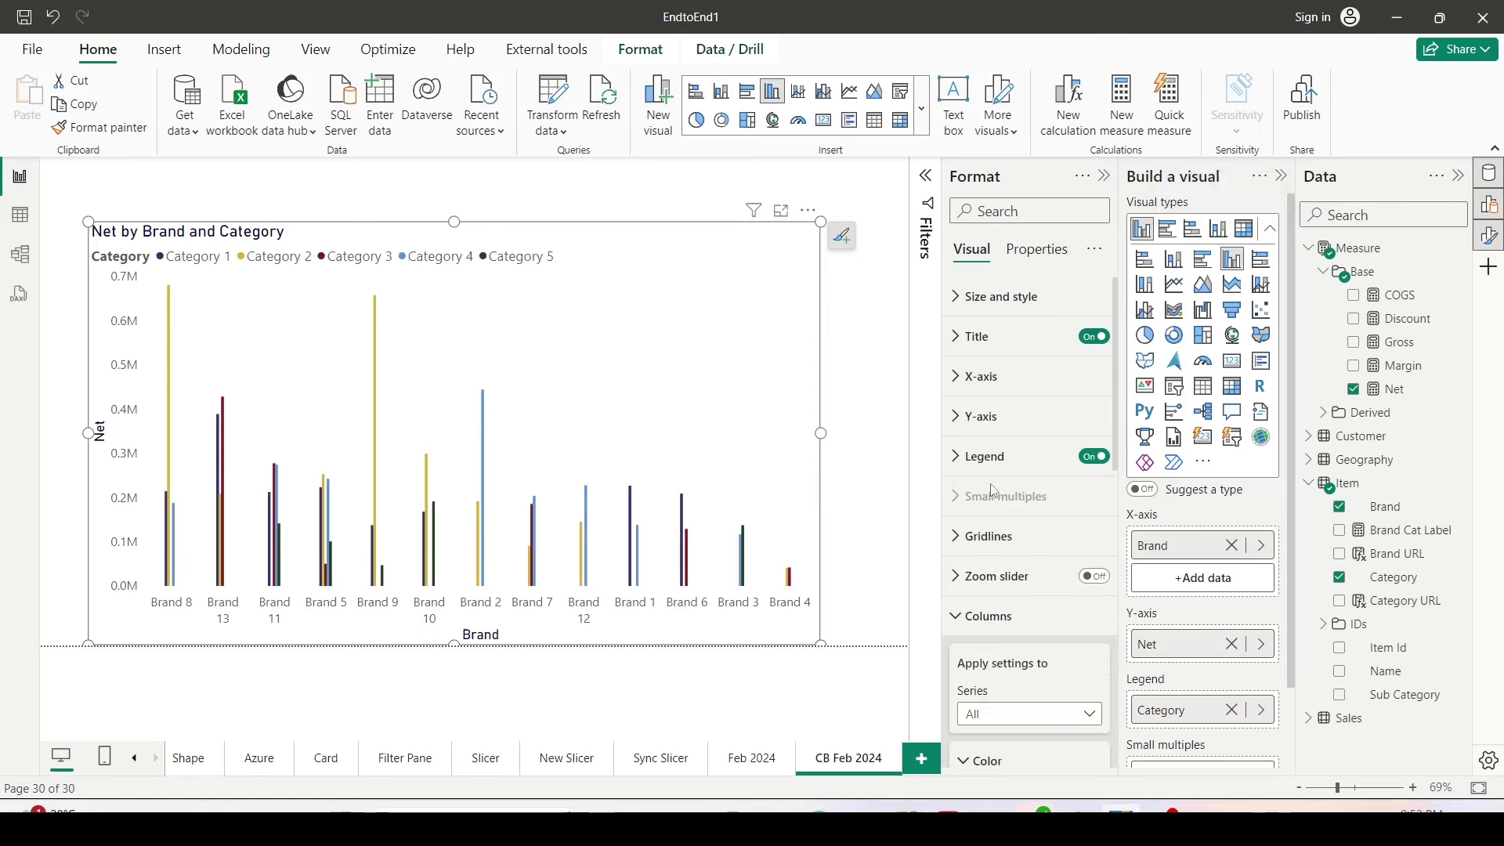
- Drag the Layout slider for Space between categories to about 24%
scroll(968, 521, down, 5)
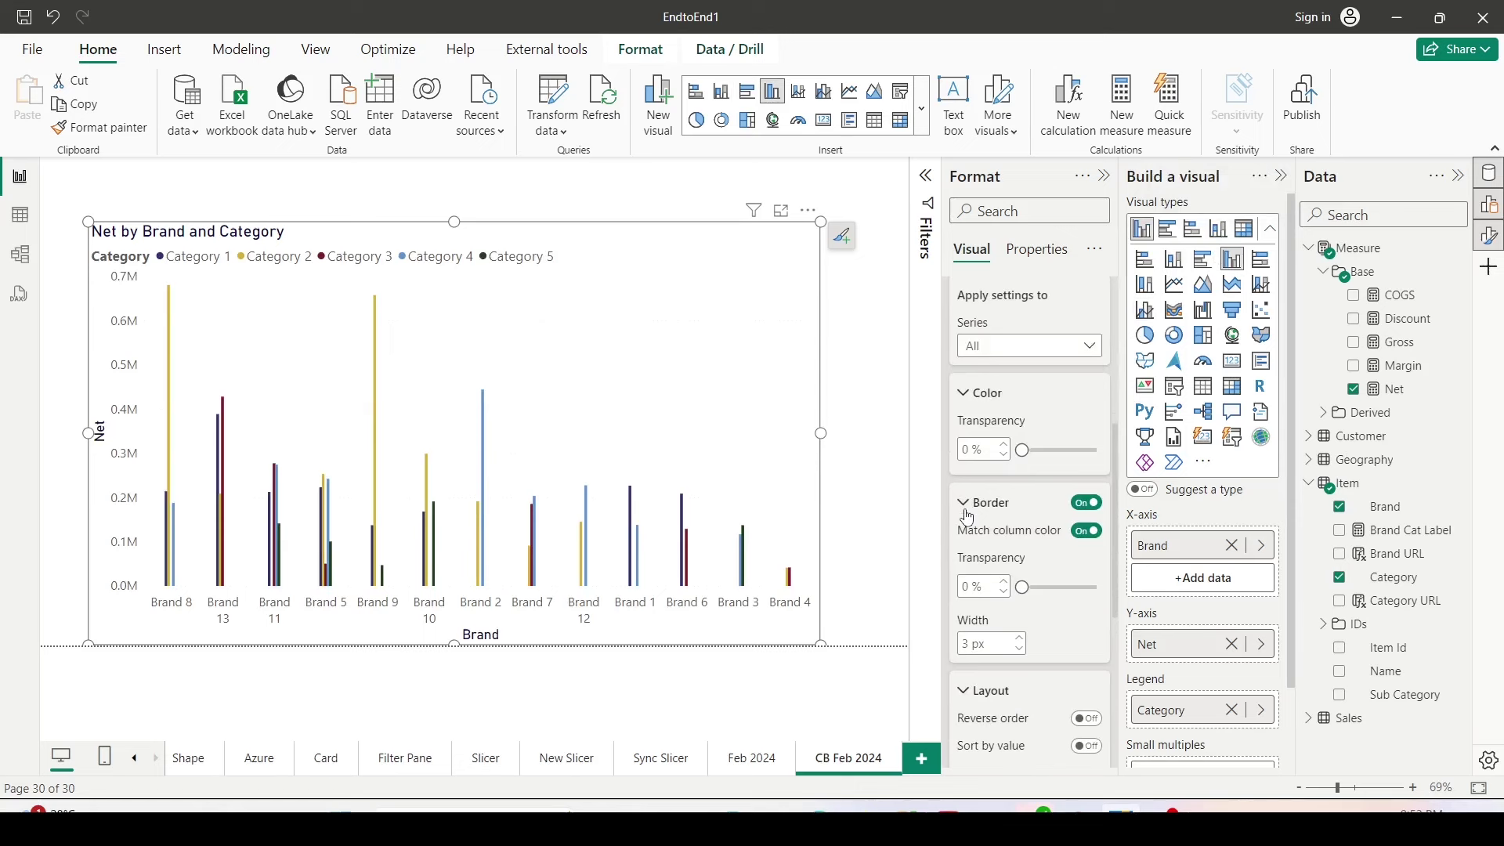
scroll(965, 452, down, 4)
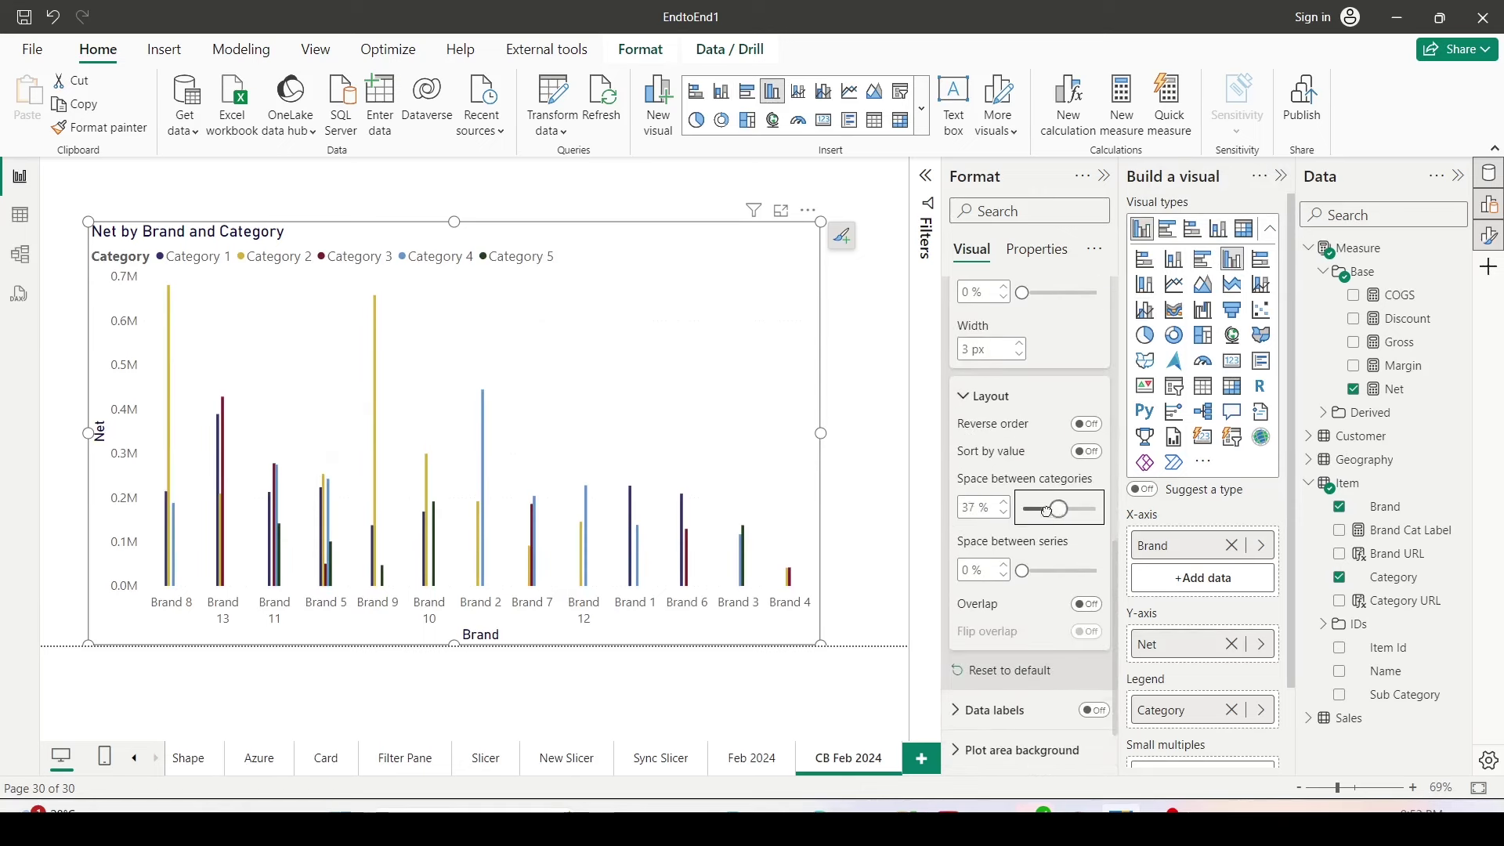
drag(1040, 511, 1041, 509)
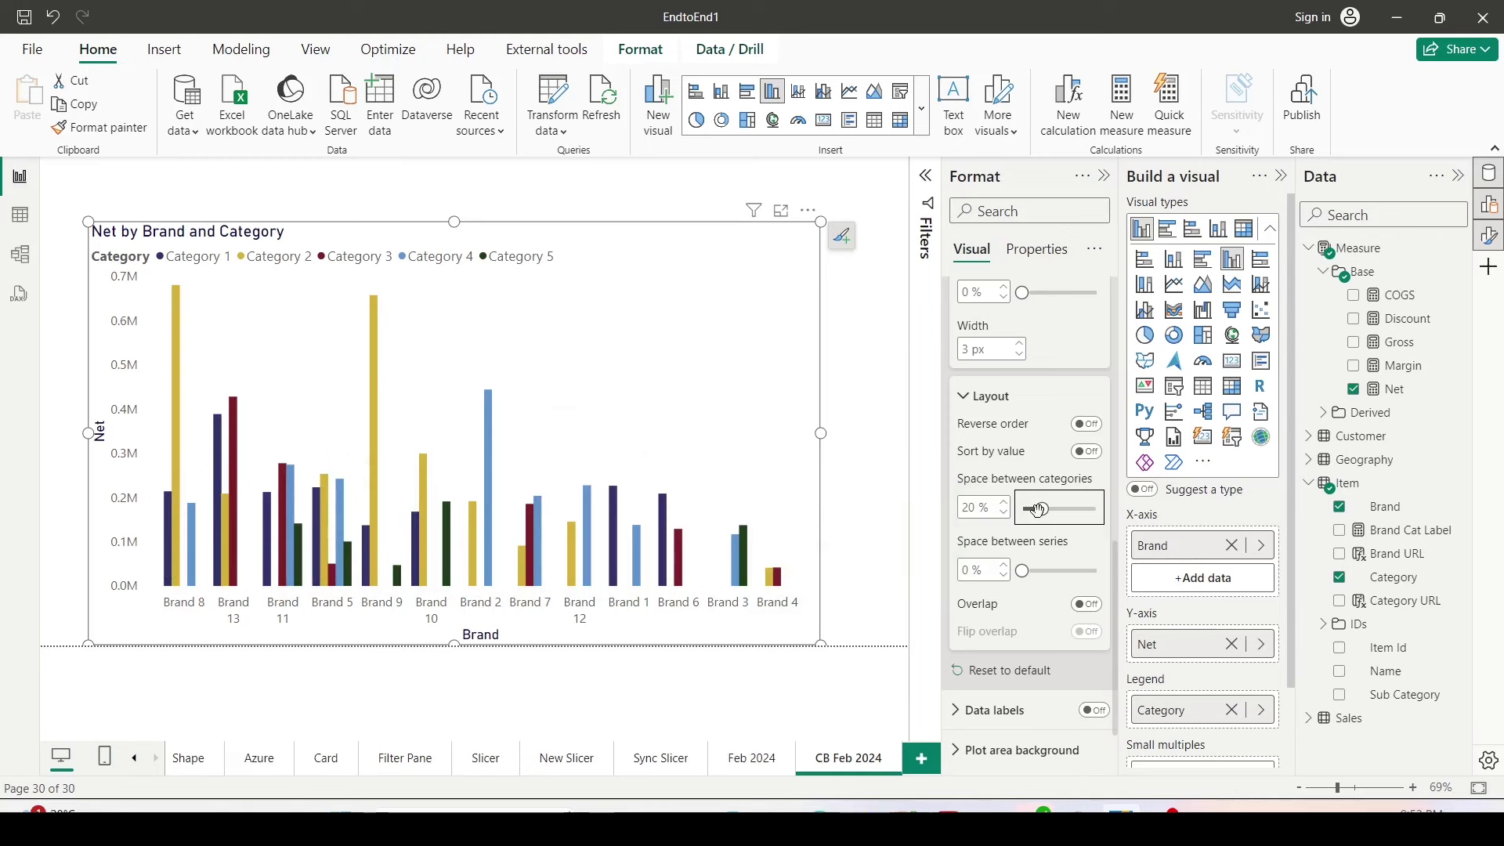
mouse_move(1042, 509)
mouse_down()
mouse_move(1023, 508)
mouse_move(1045, 513)
mouse_up()
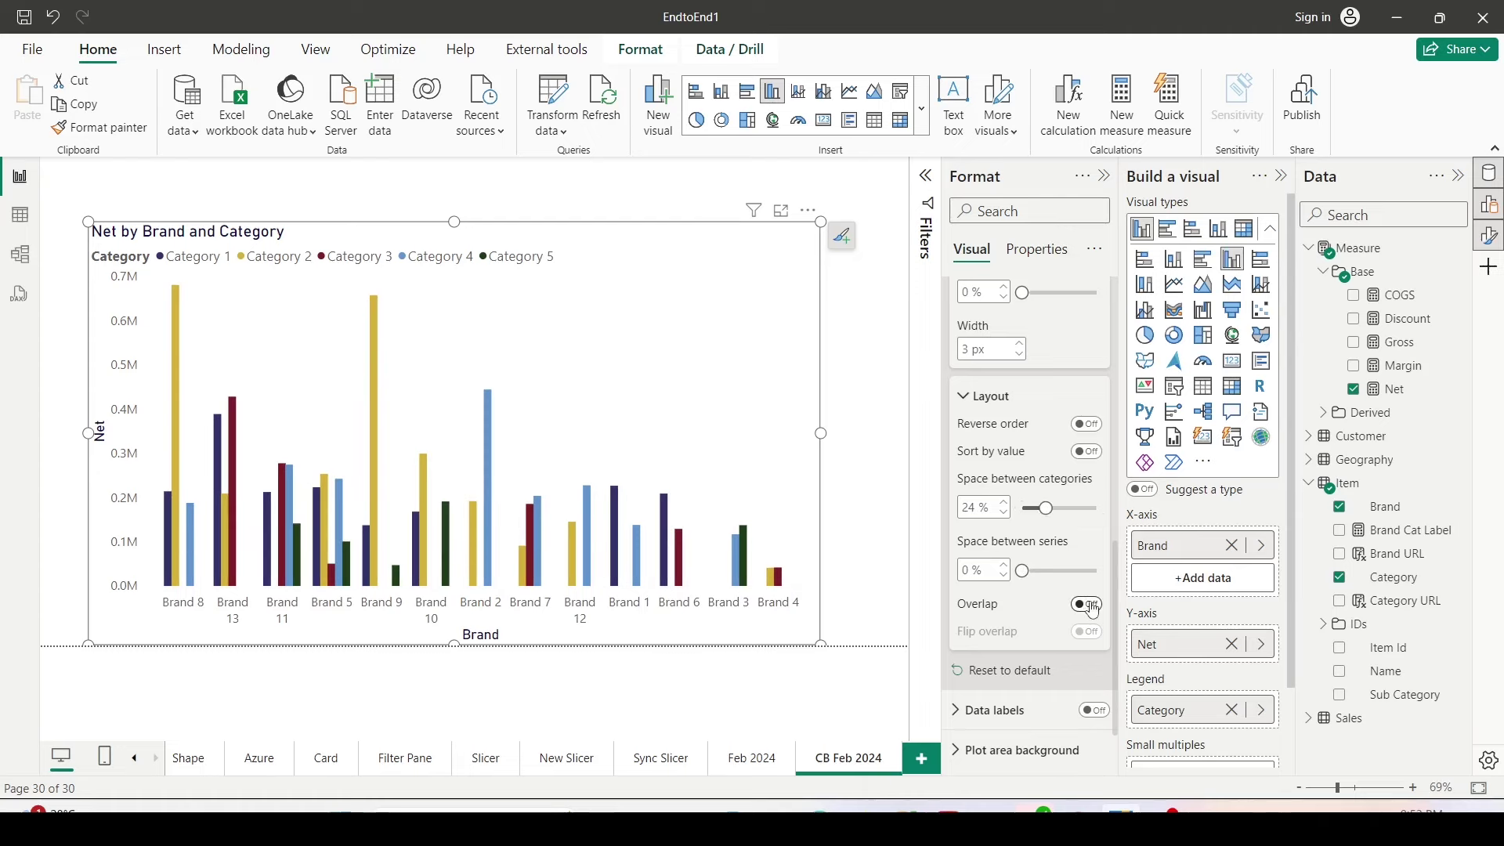
- Turn Overlap on, with 20% space between categories and 38% between series
click(1087, 604)
click(1032, 509)
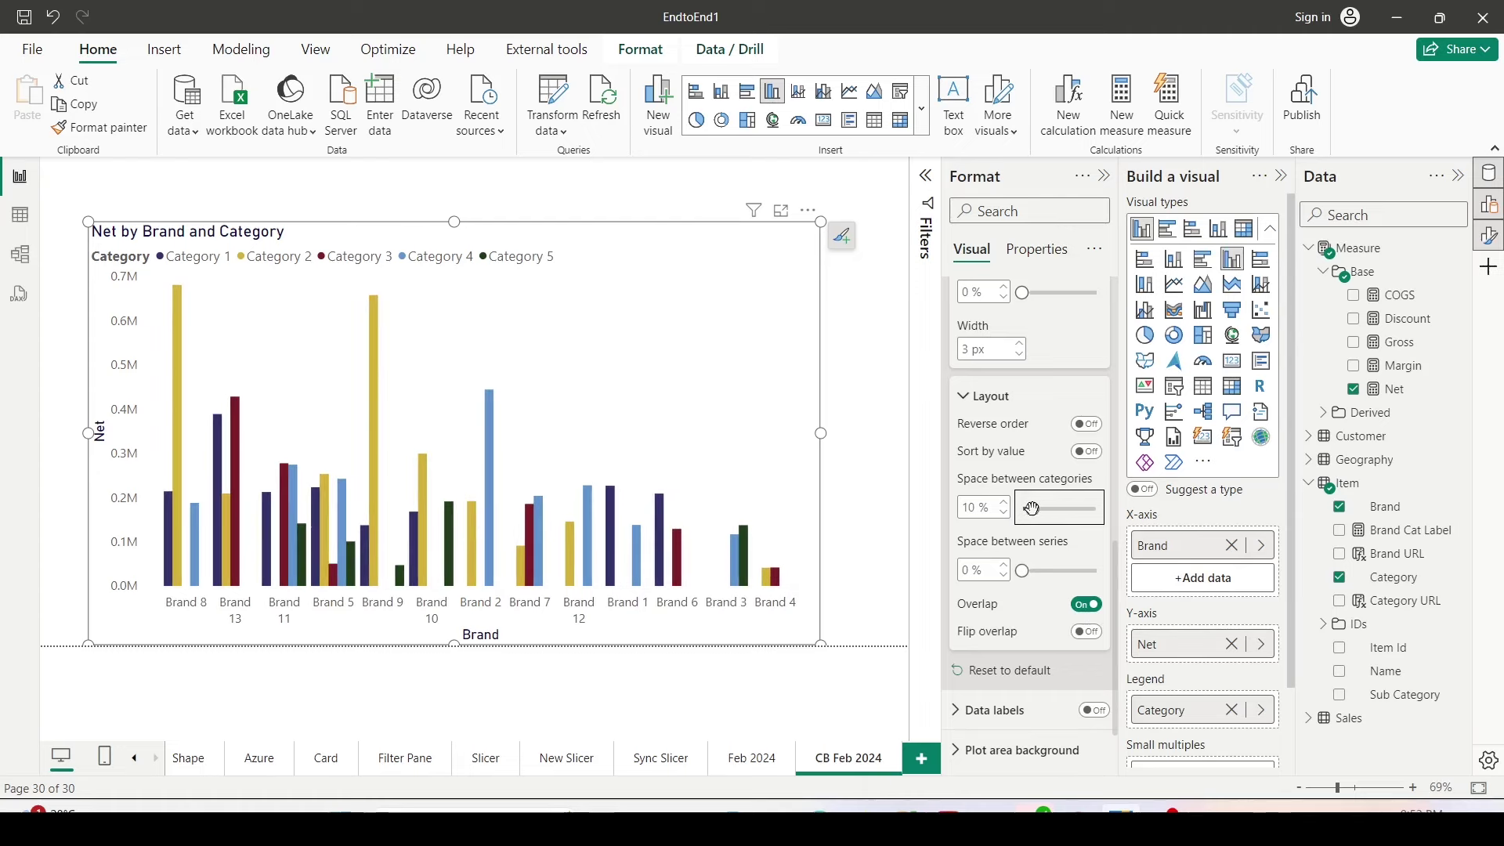
drag(1032, 509, 1041, 510)
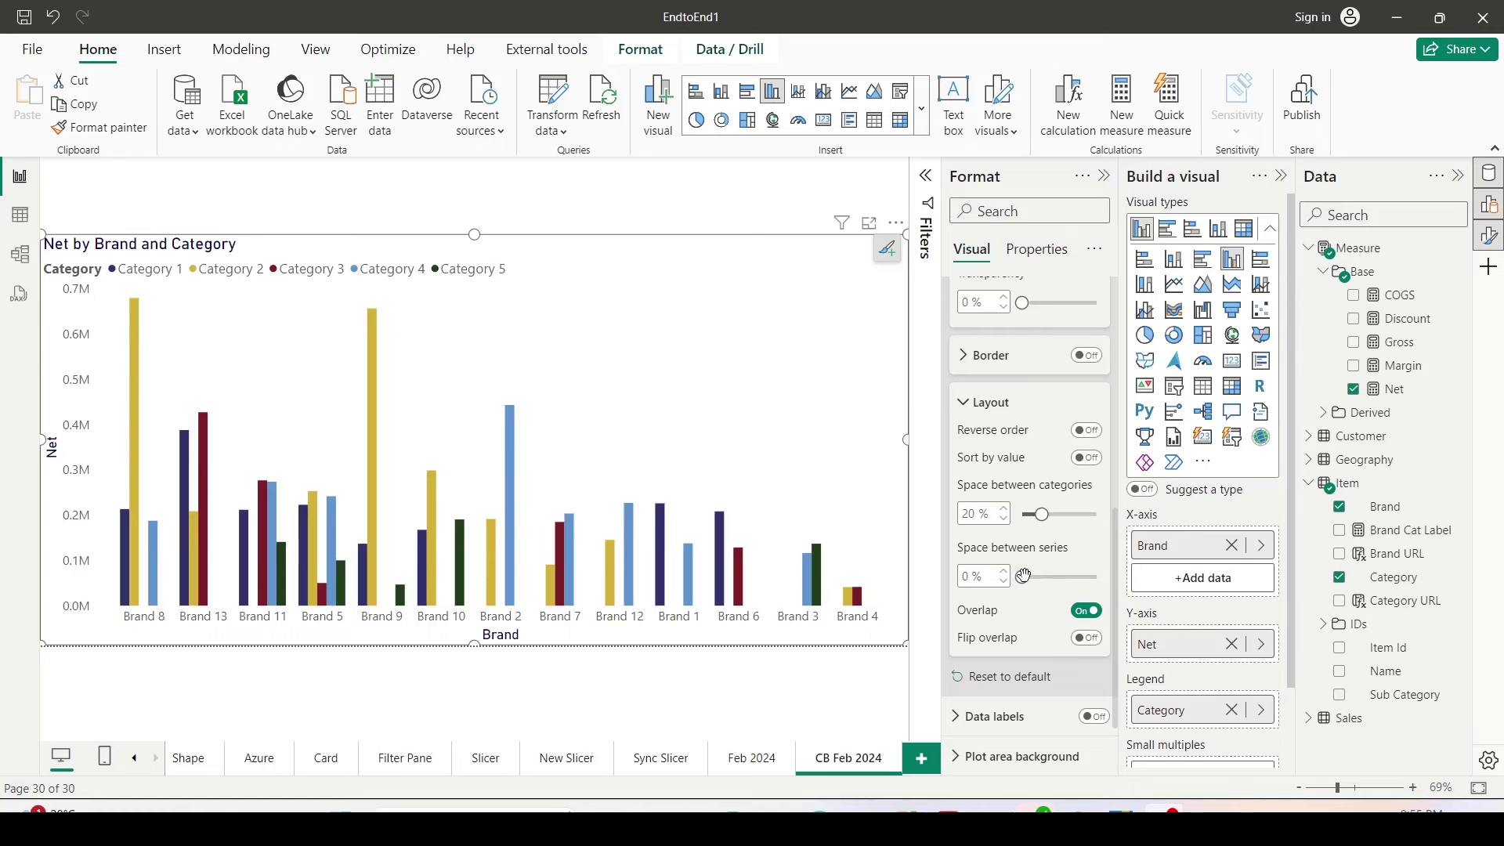
drag(1024, 575, 1050, 579)
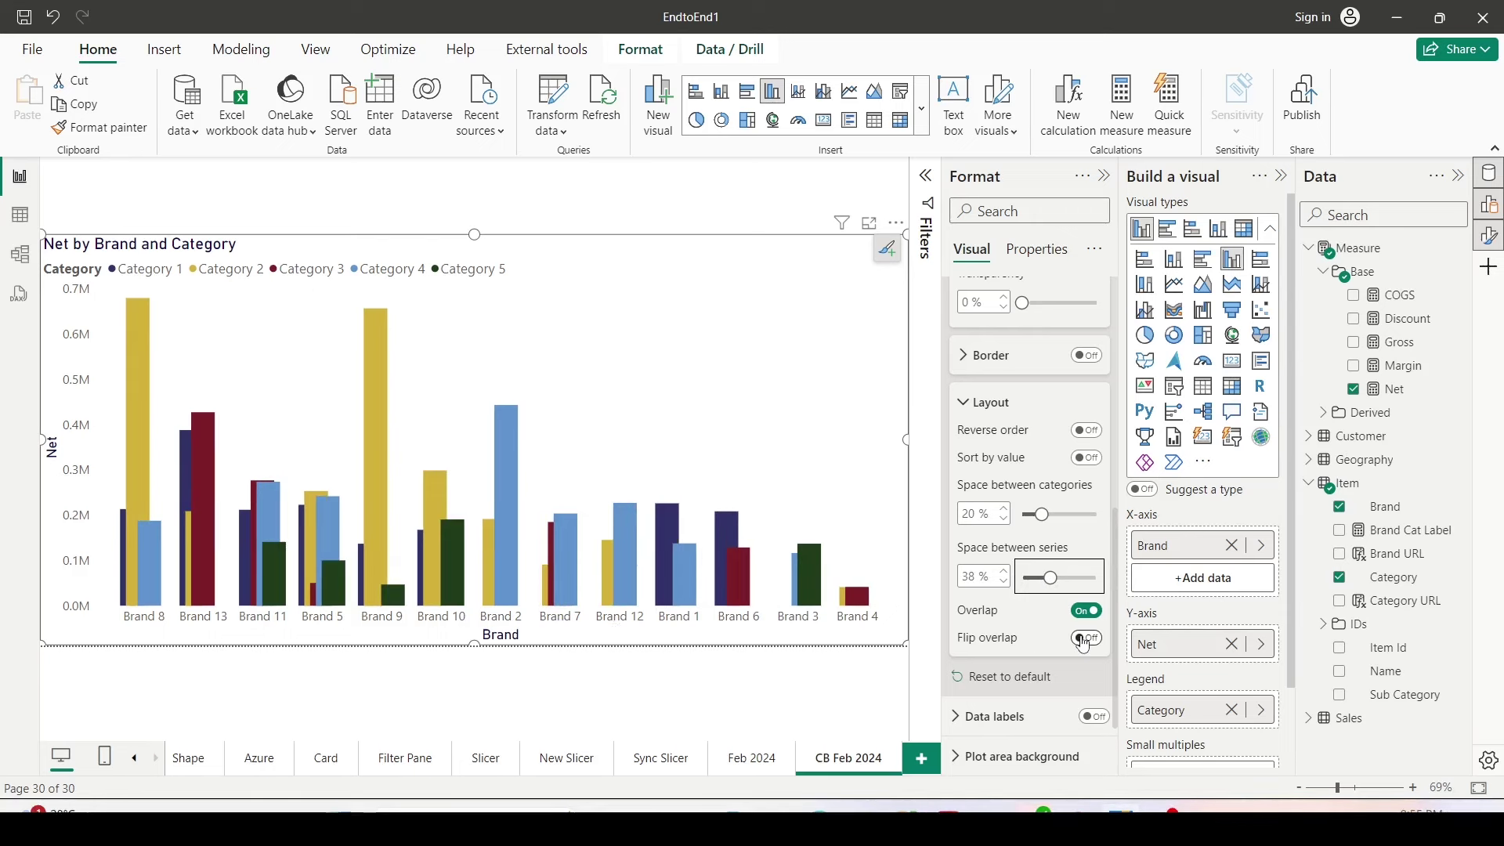
mouse_move(130, 542)
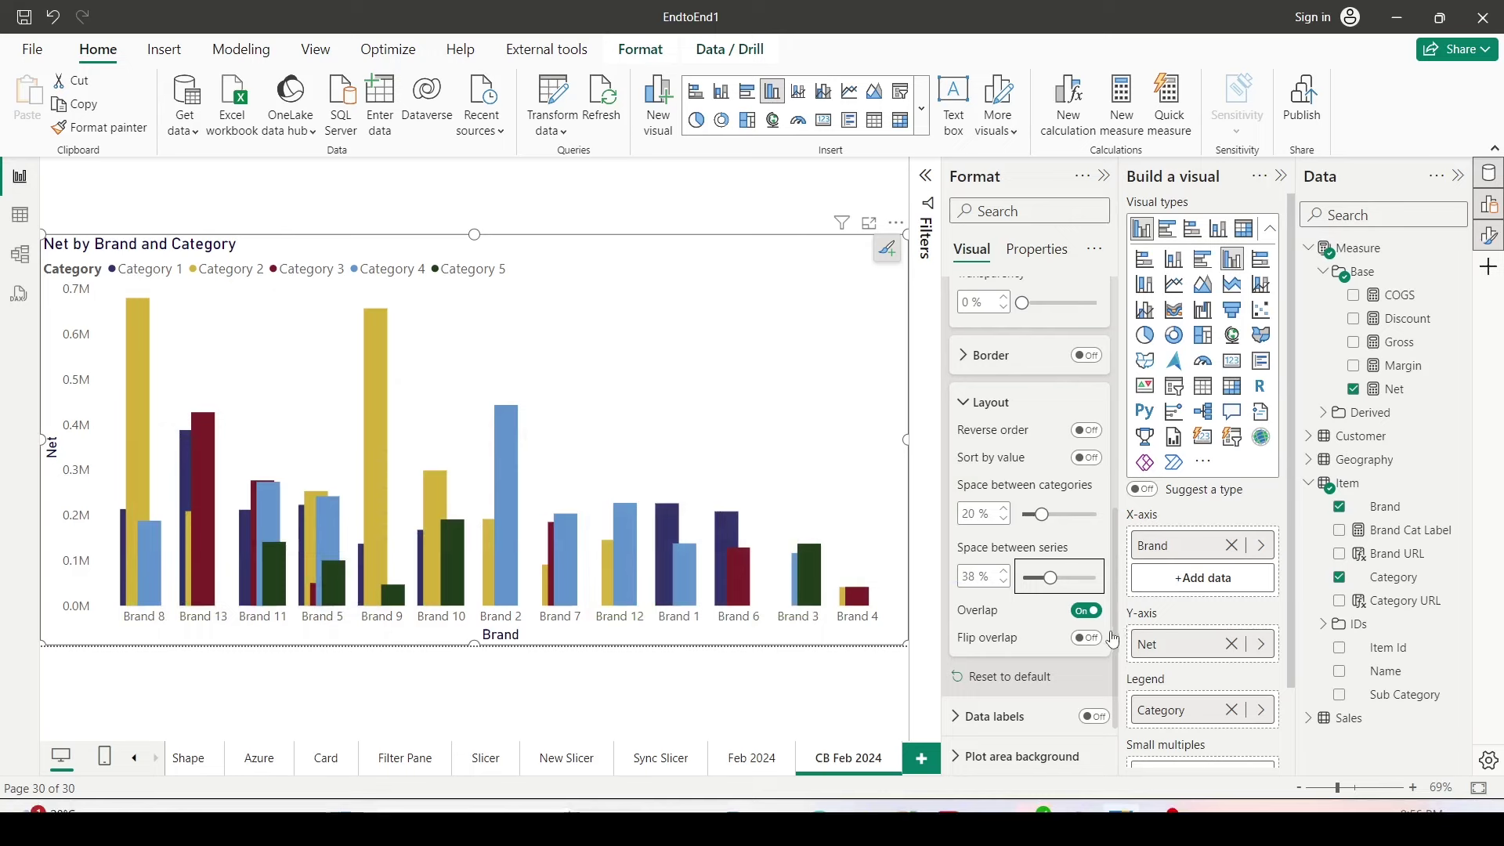
- Turn on Sort by value to order each brand's columns by Net, leaving Flip overlap off
click(1088, 639)
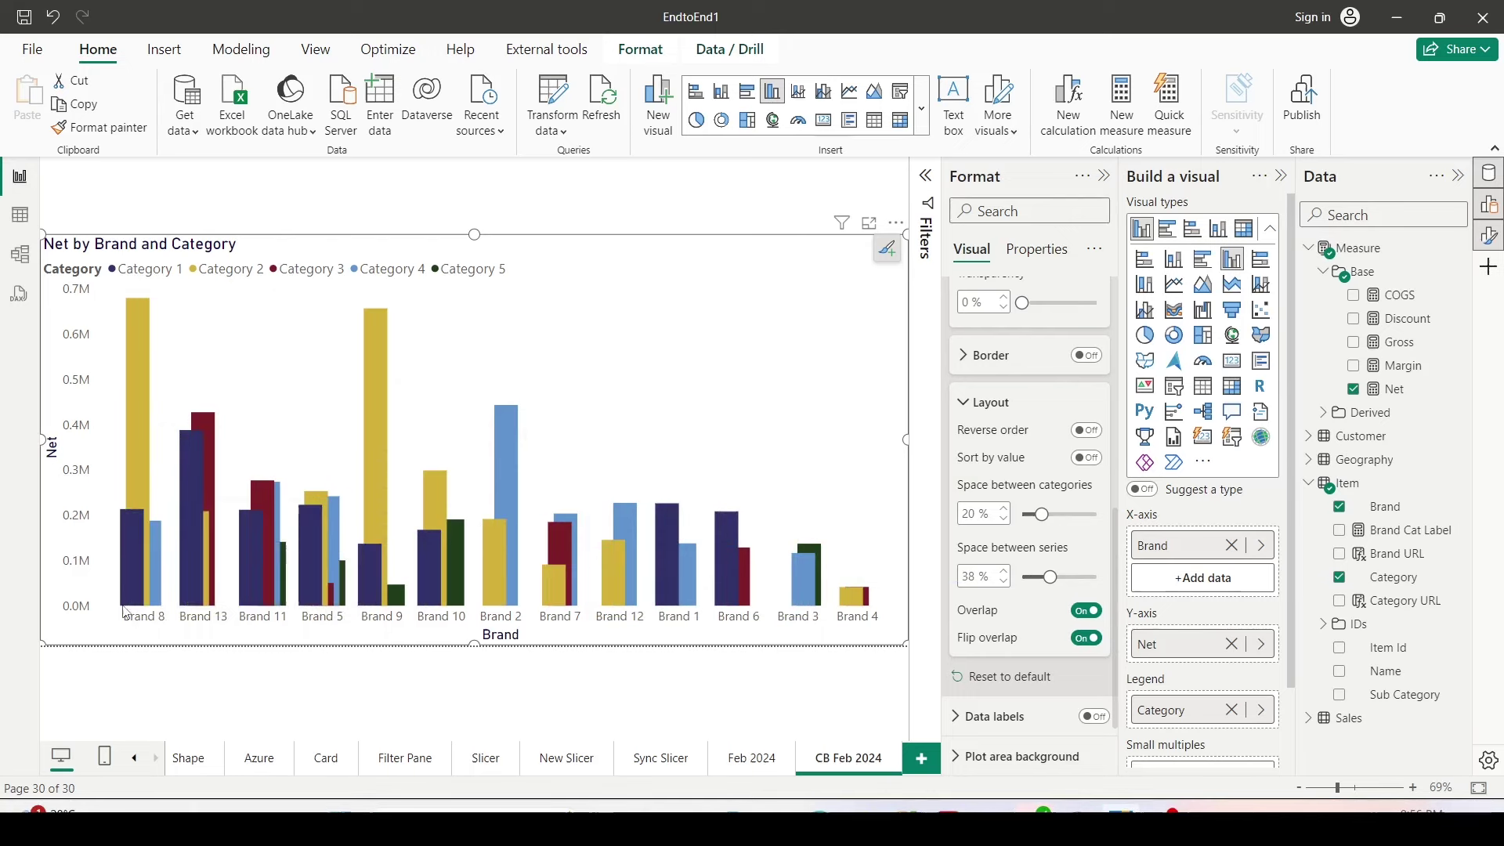
mouse_move(121, 605)
drag(108, 456, 135, 631)
drag(118, 313, 129, 509)
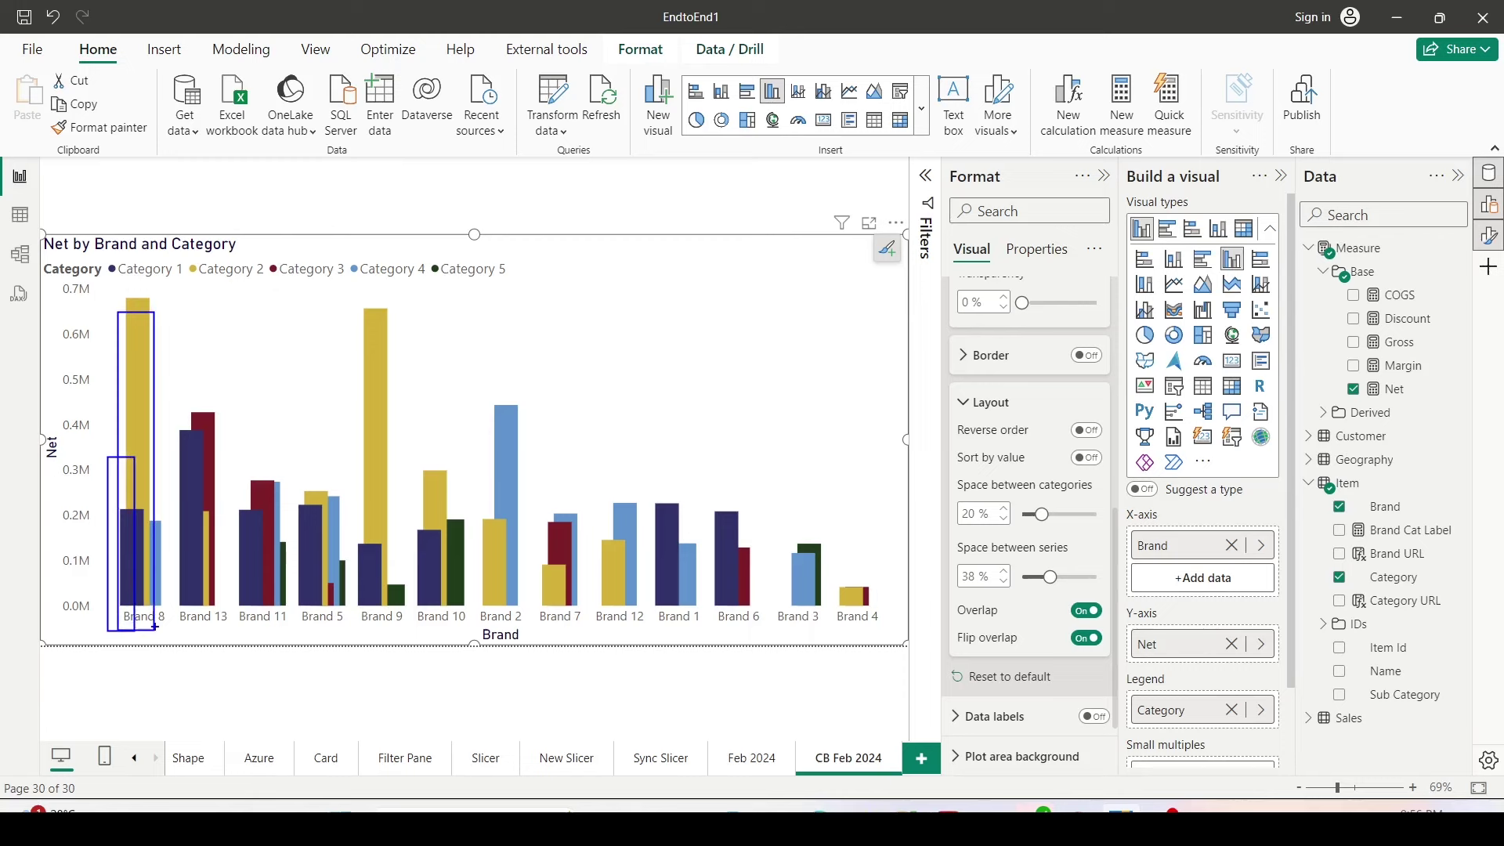
key(Escape)
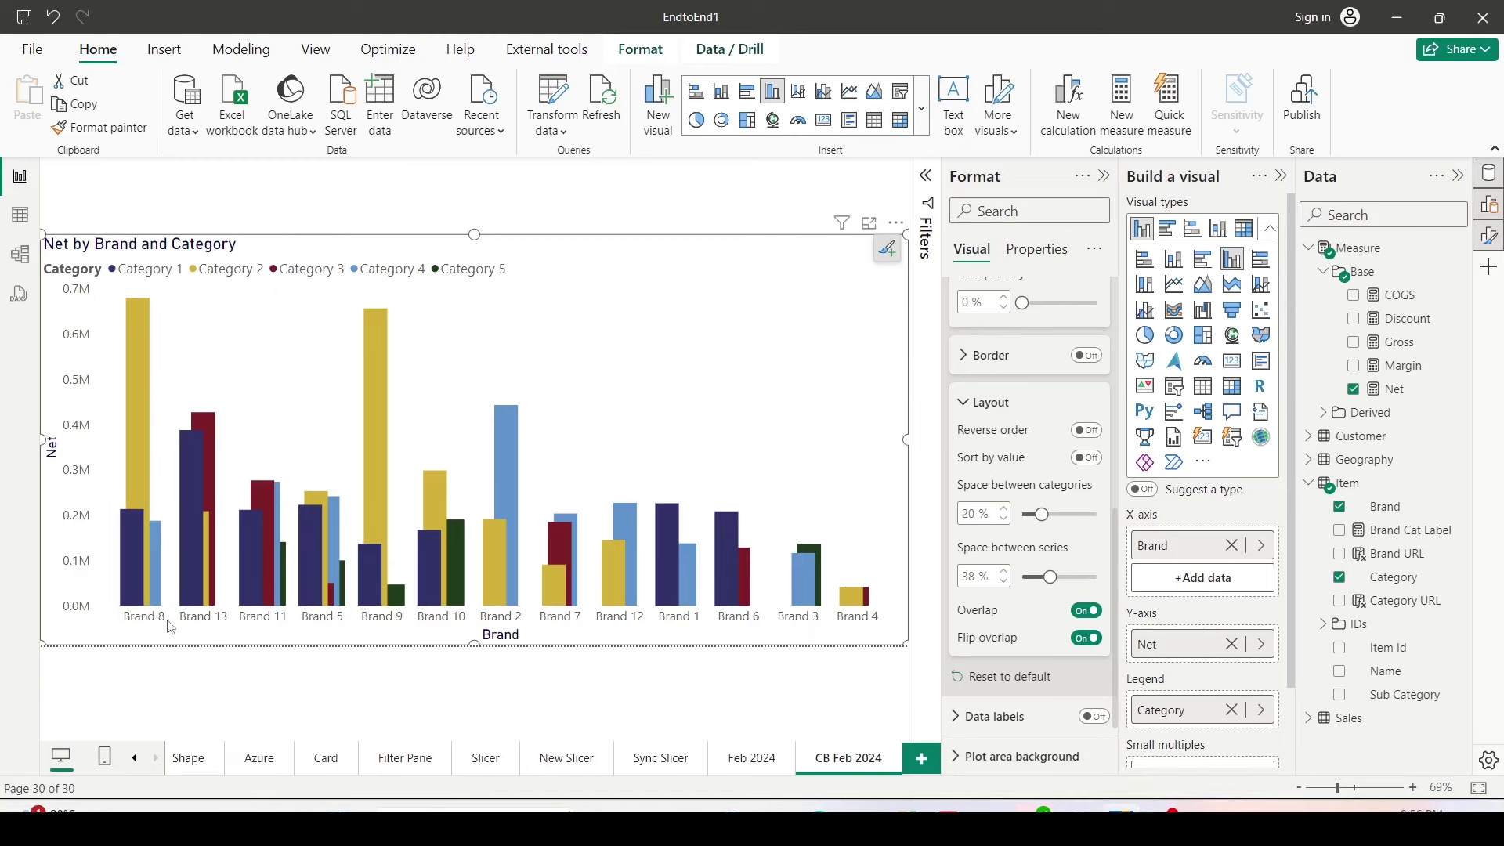
click(1086, 459)
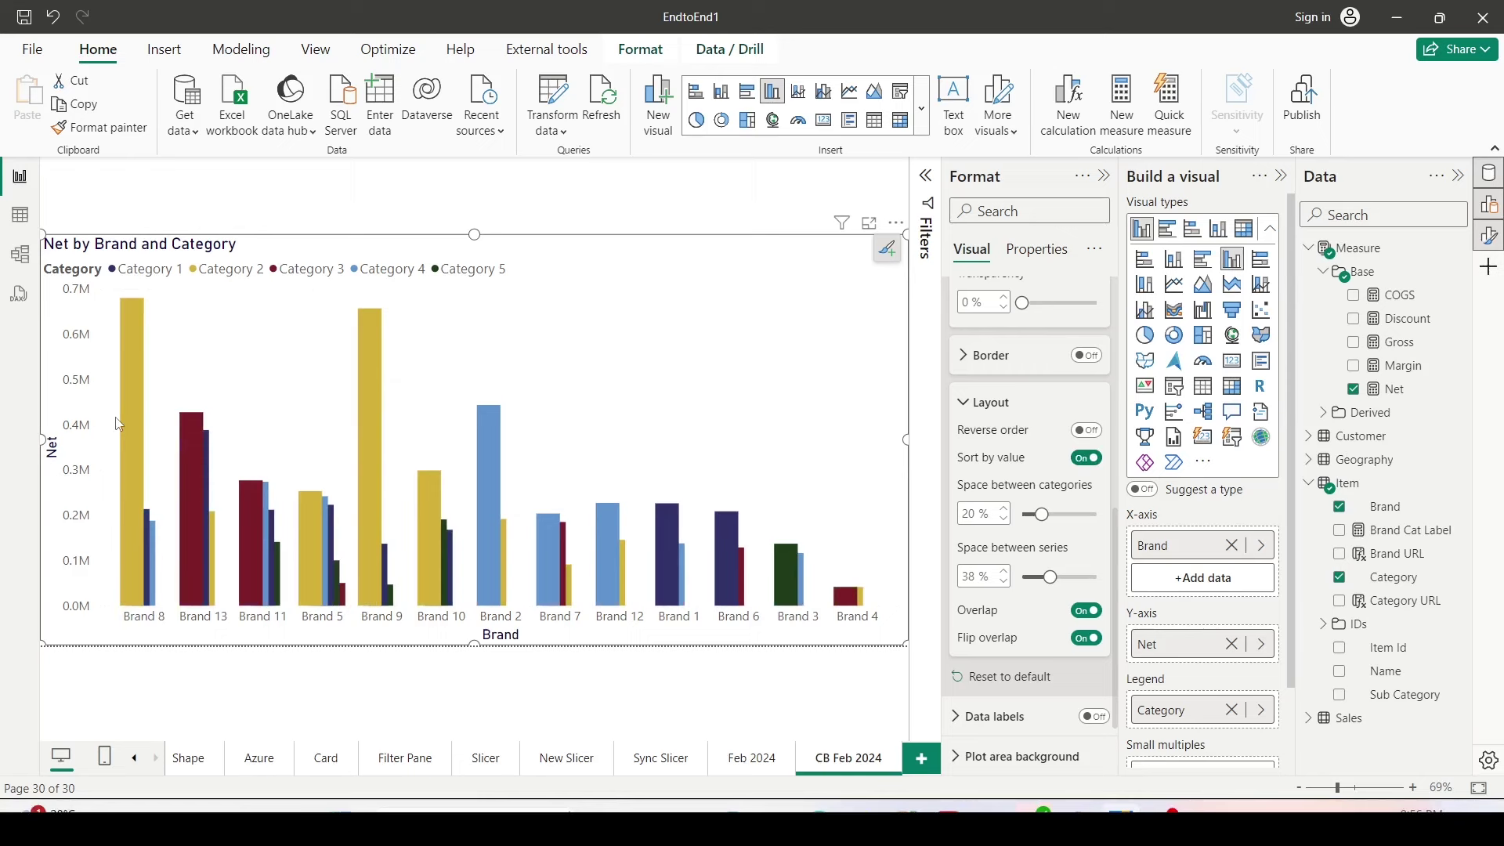
mouse_move(112, 293)
mouse_down()
mouse_move(134, 376)
mouse_move(134, 609)
mouse_up()
click(1093, 647)
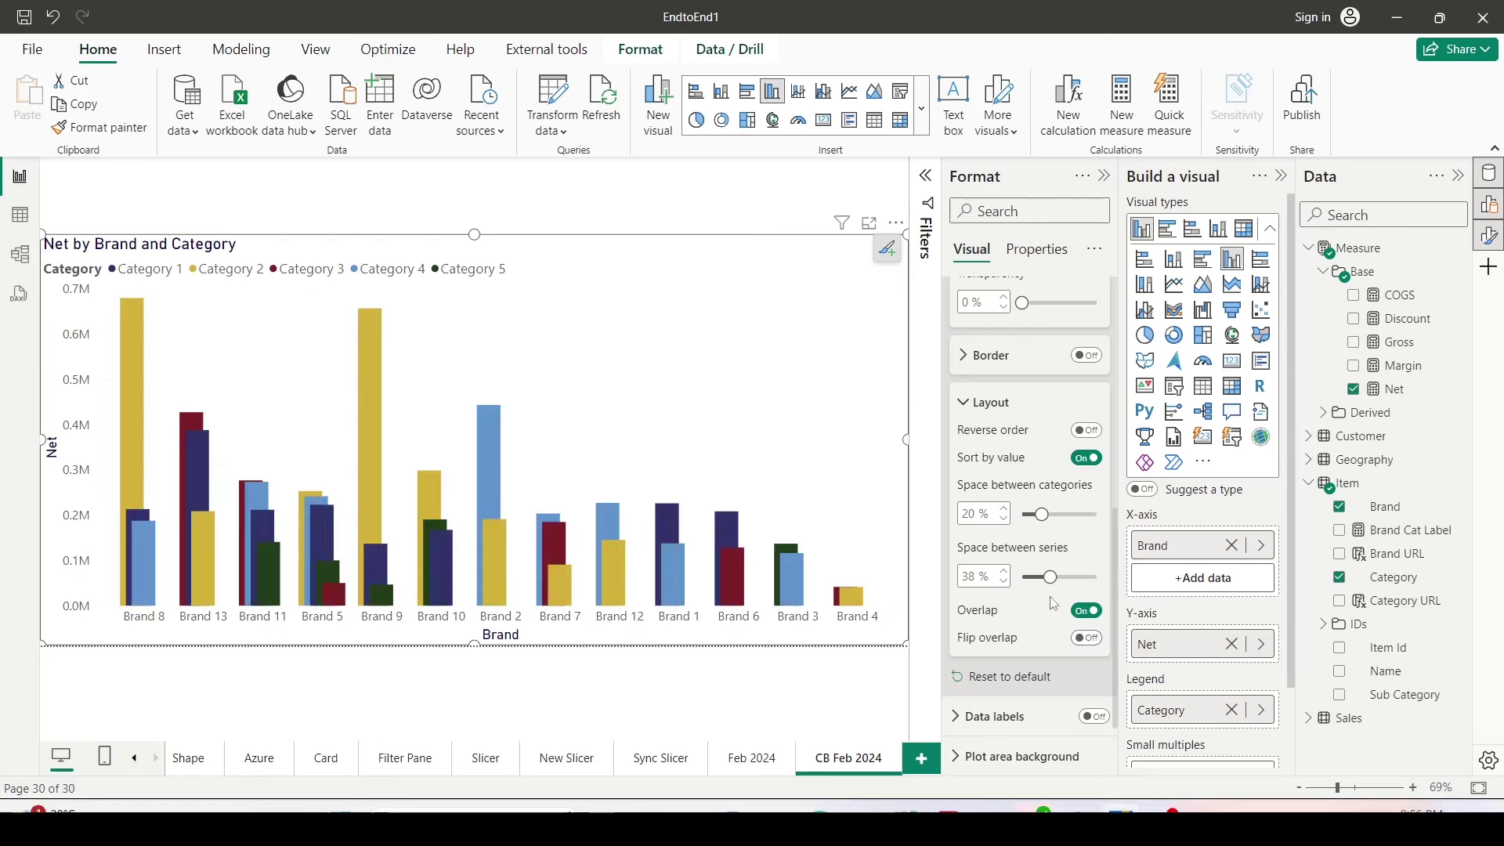
- Set column transparency to about 36% and space between series to 100%
scroll(1014, 565, up, 3)
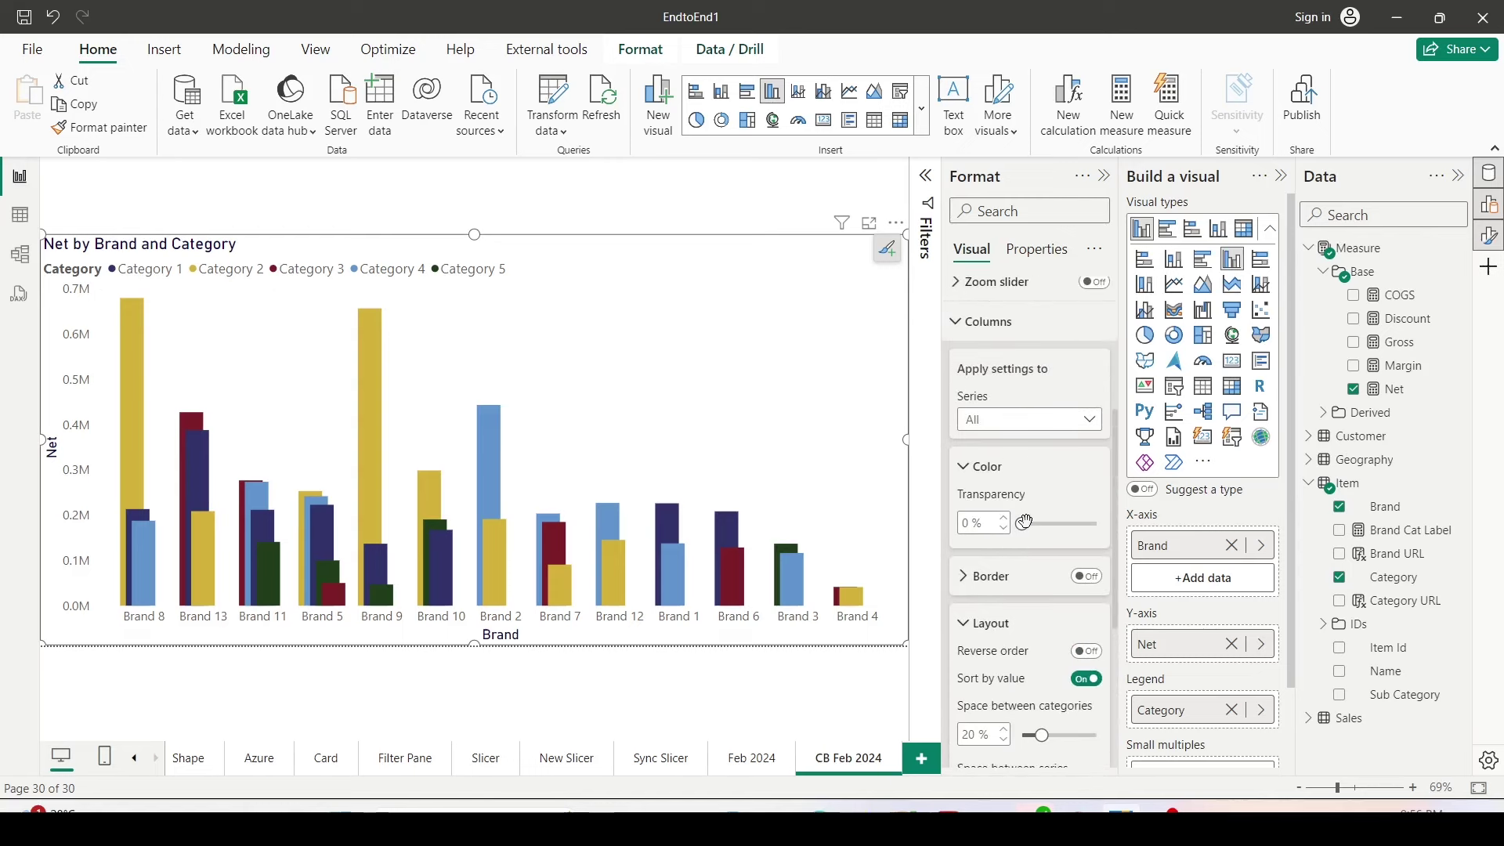
mouse_move(1025, 522)
mouse_down()
mouse_move(1063, 523)
mouse_move(1049, 523)
mouse_up()
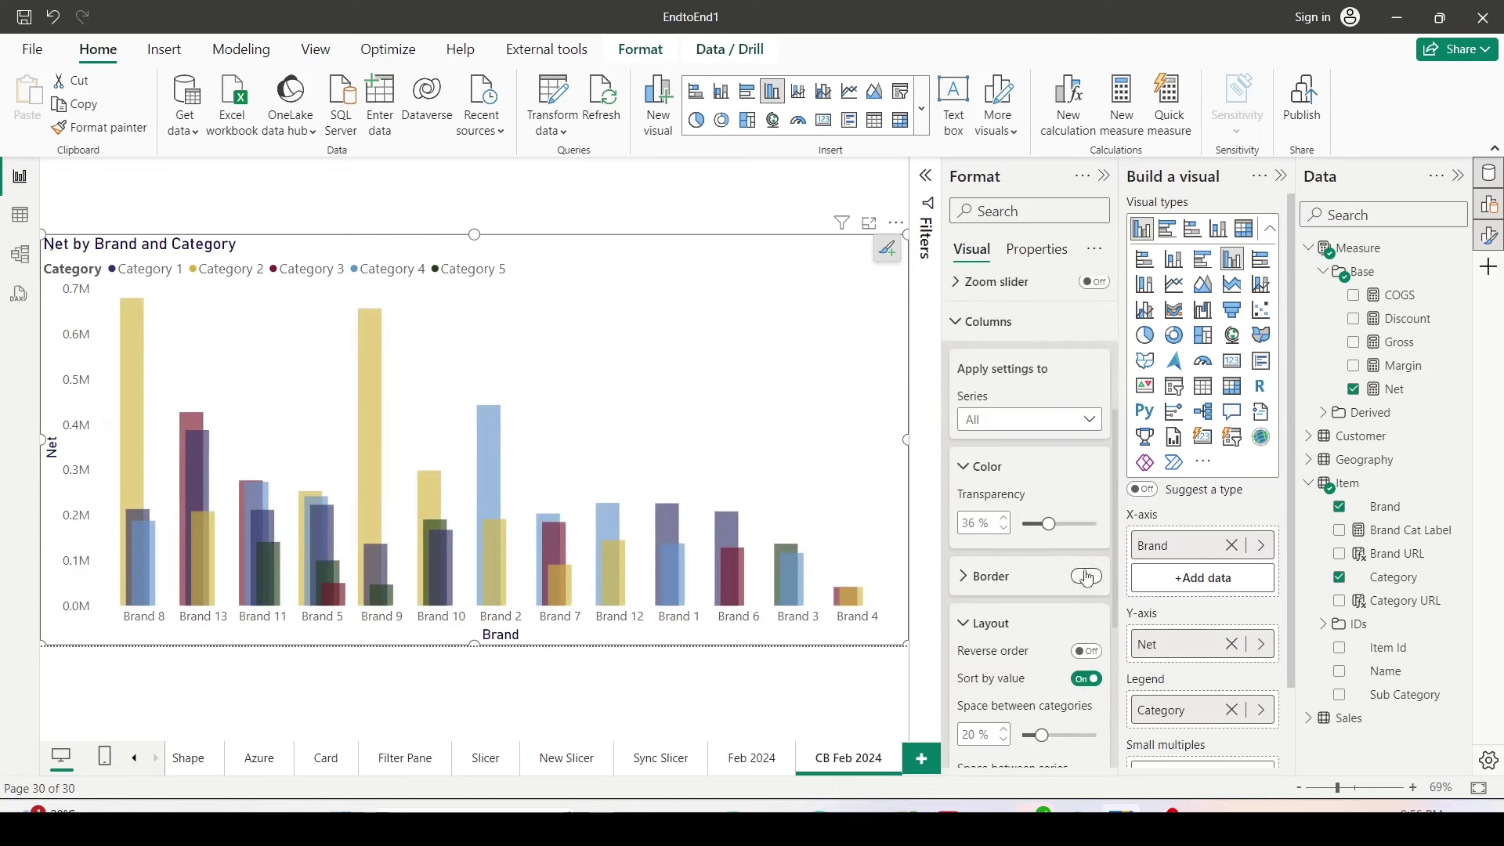
scroll(1057, 538, down, 4)
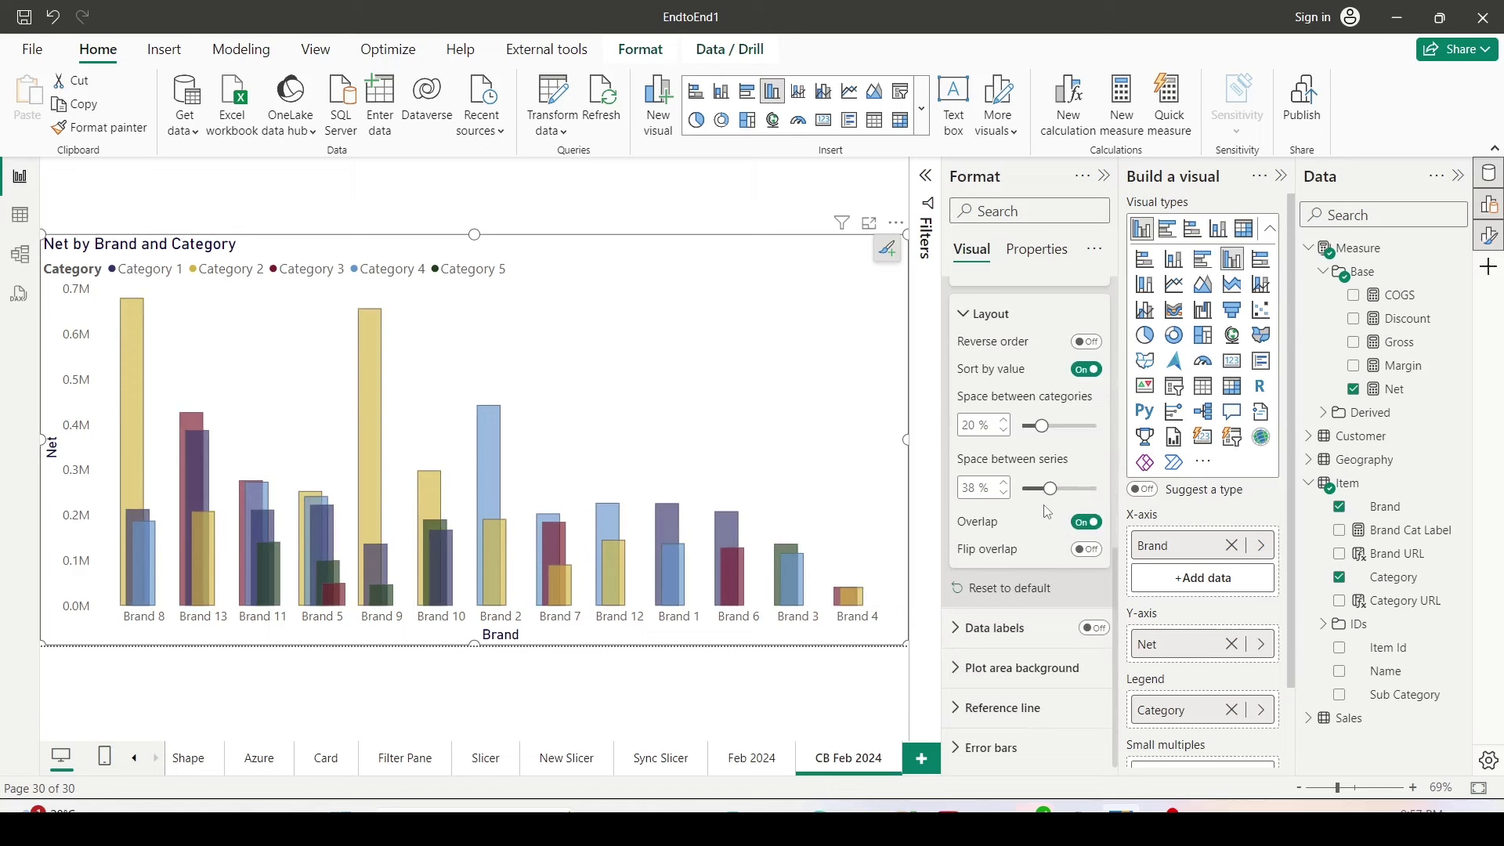
drag(1050, 489, 1105, 493)
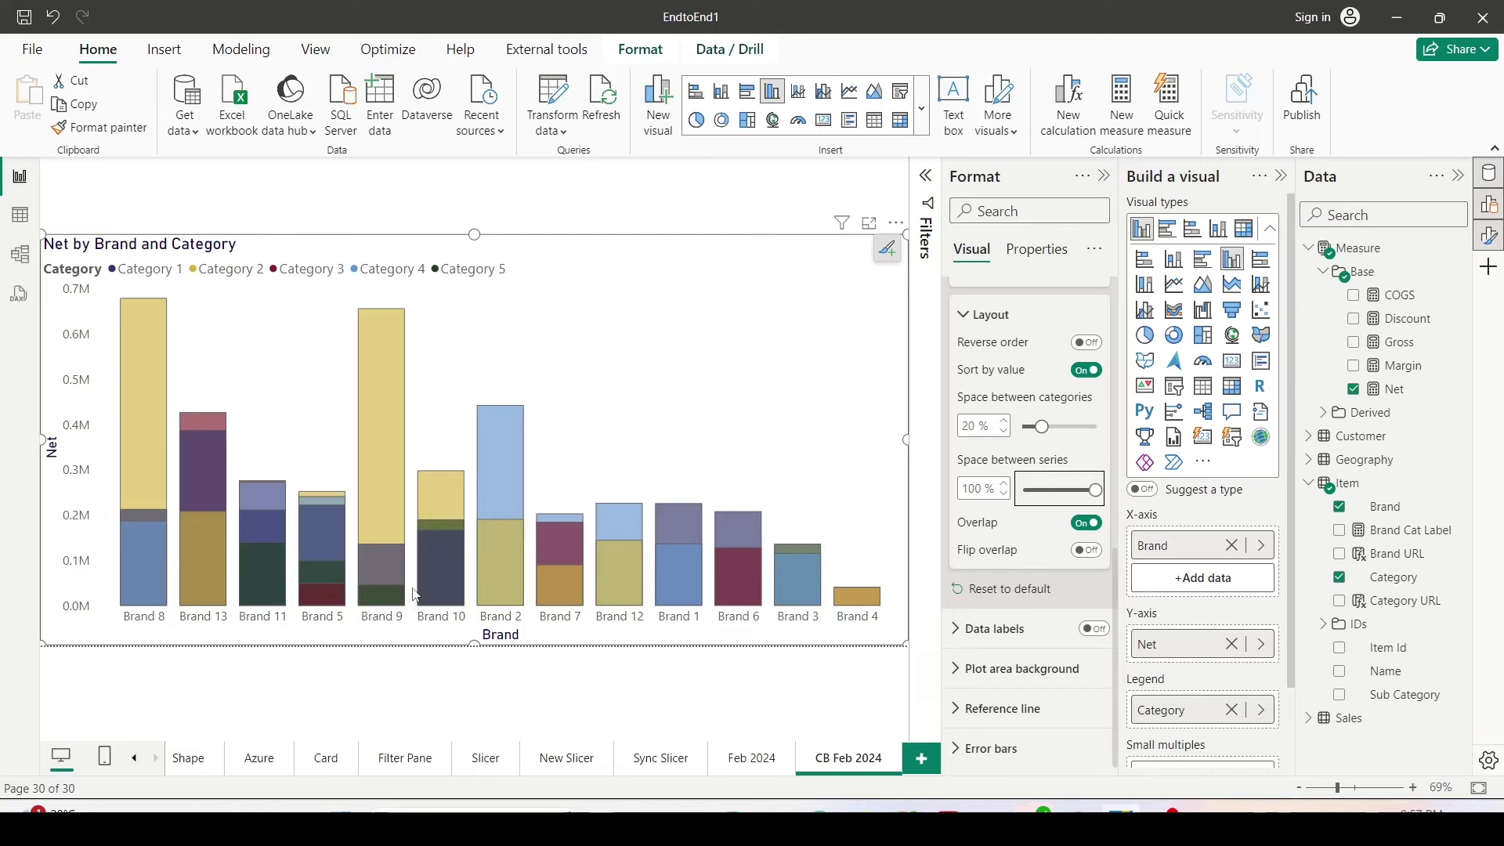
- On new Page 1, add a clustered column chart with Brand on X-axis and Gross, Net as values
click(921, 770)
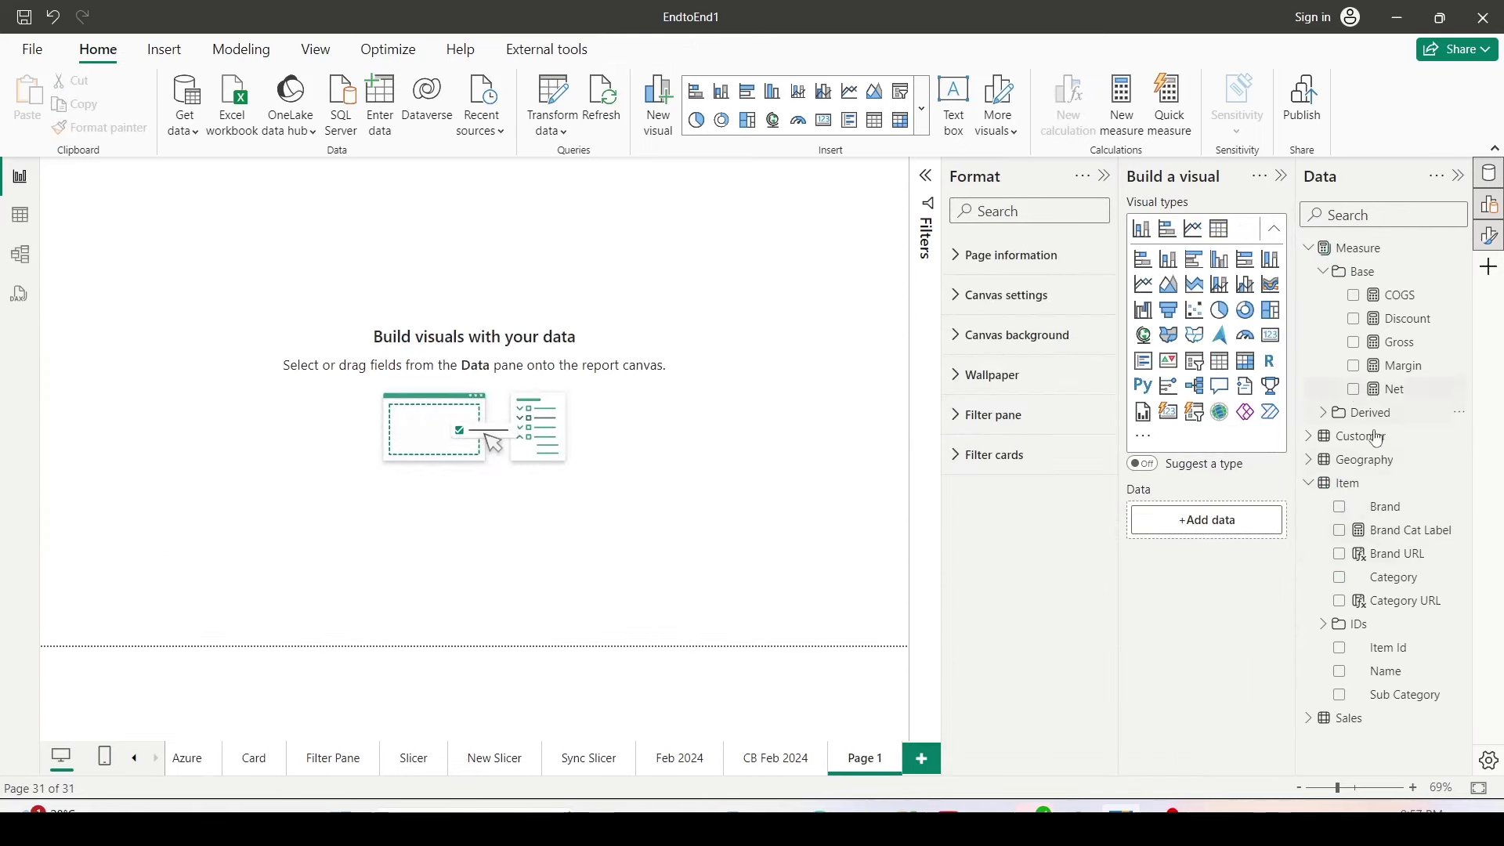
click(1219, 260)
drag(215, 358, 943, 684)
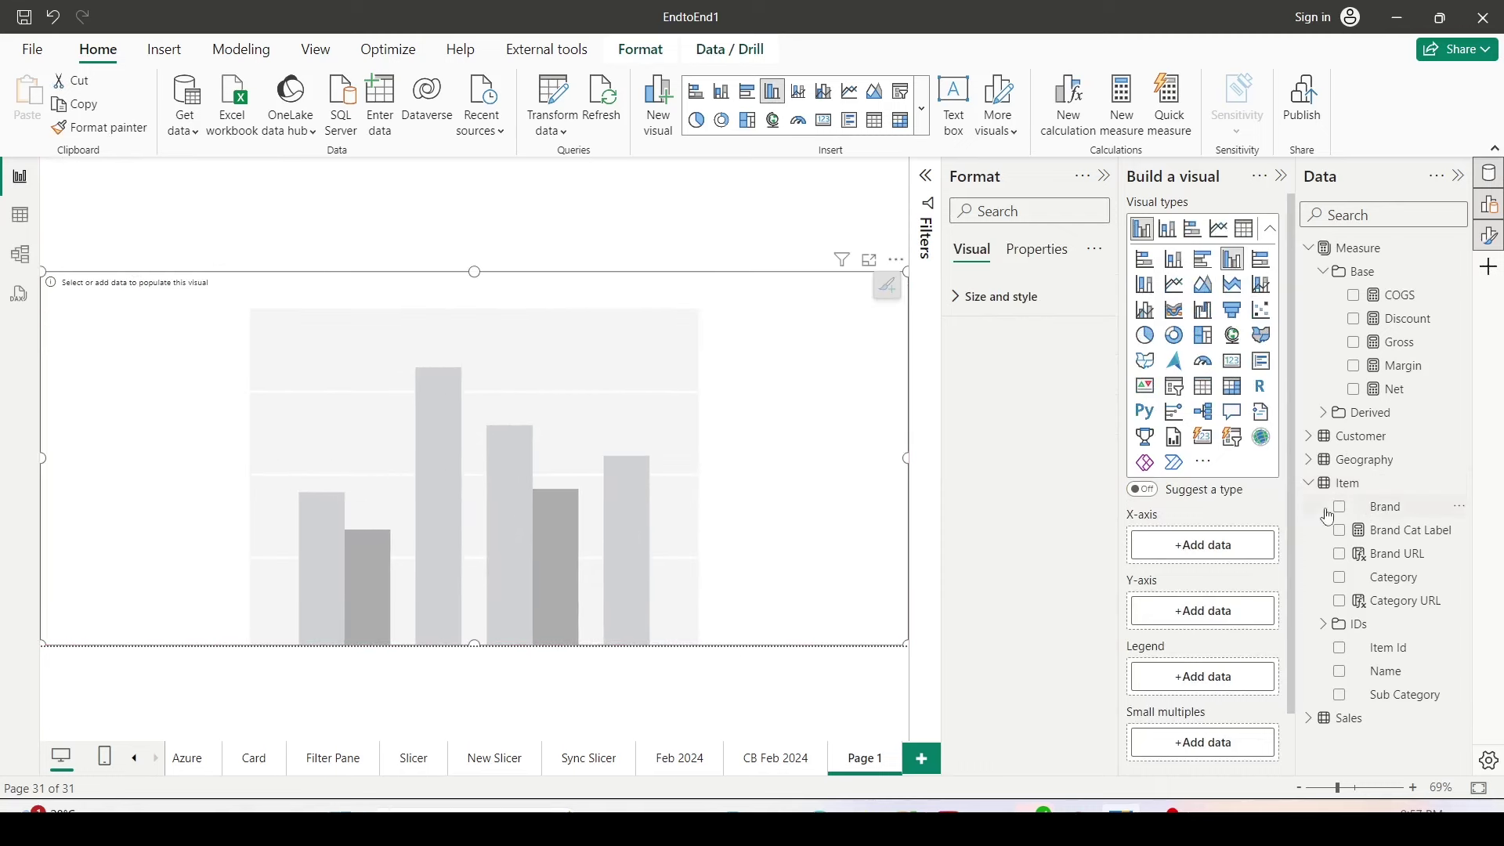
drag(1379, 516, 1225, 545)
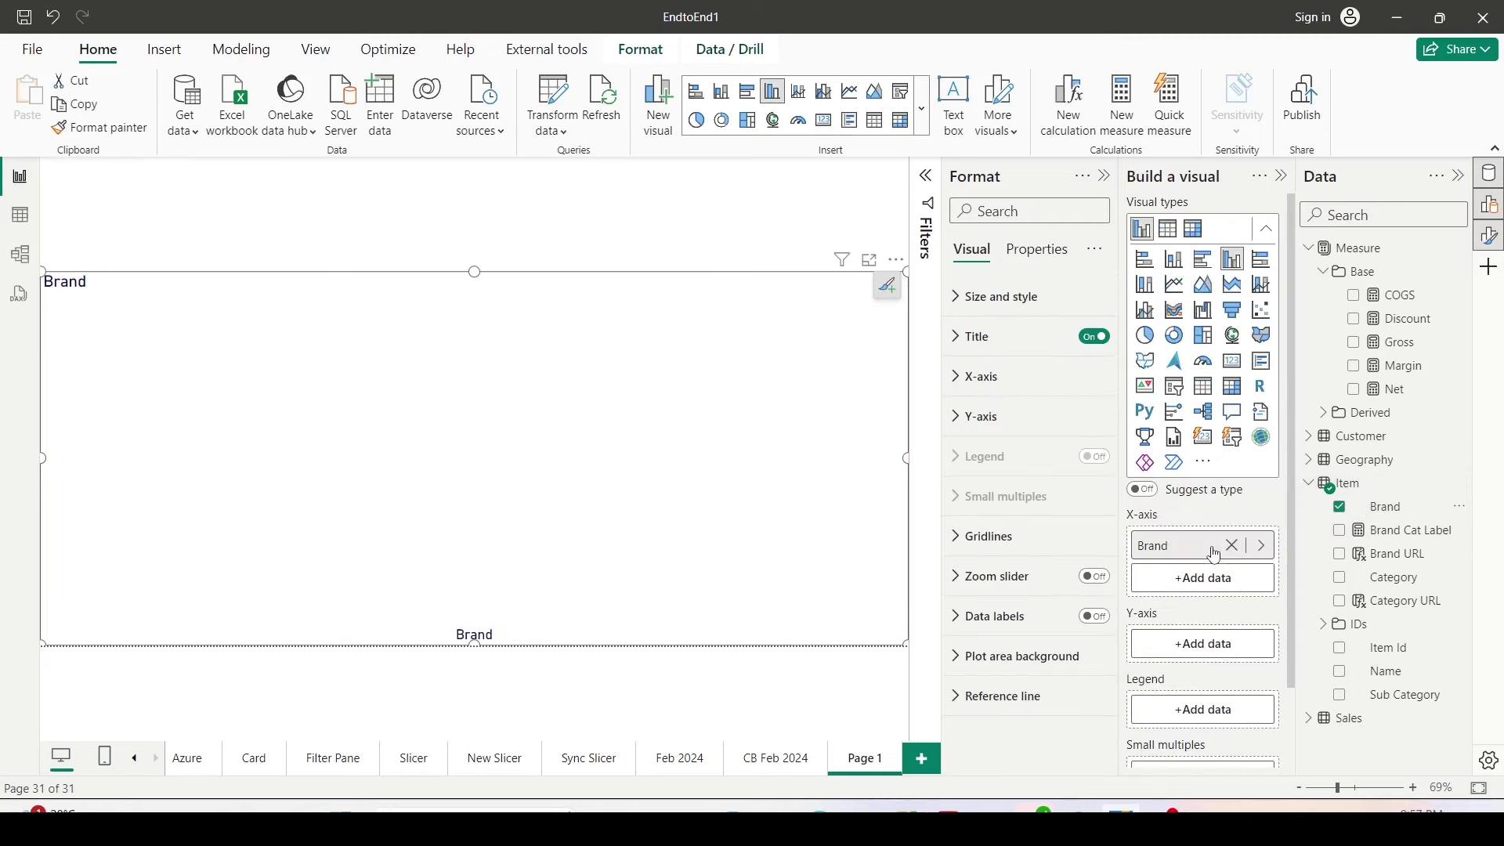
mouse_move(1399, 341)
mouse_down()
mouse_move(1329, 423)
mouse_move(1206, 642)
mouse_up()
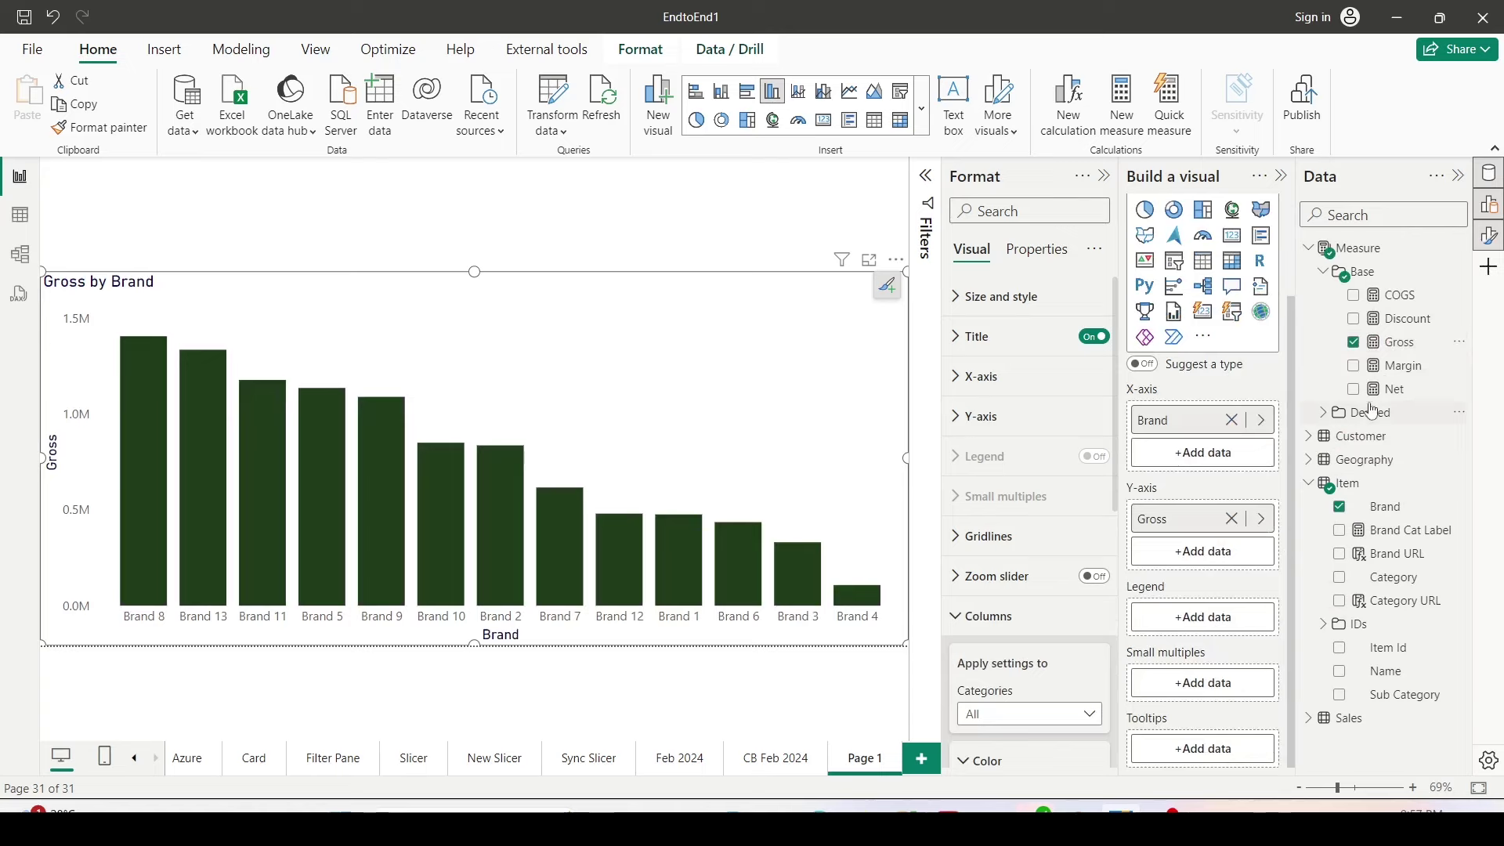
drag(1394, 389, 1208, 563)
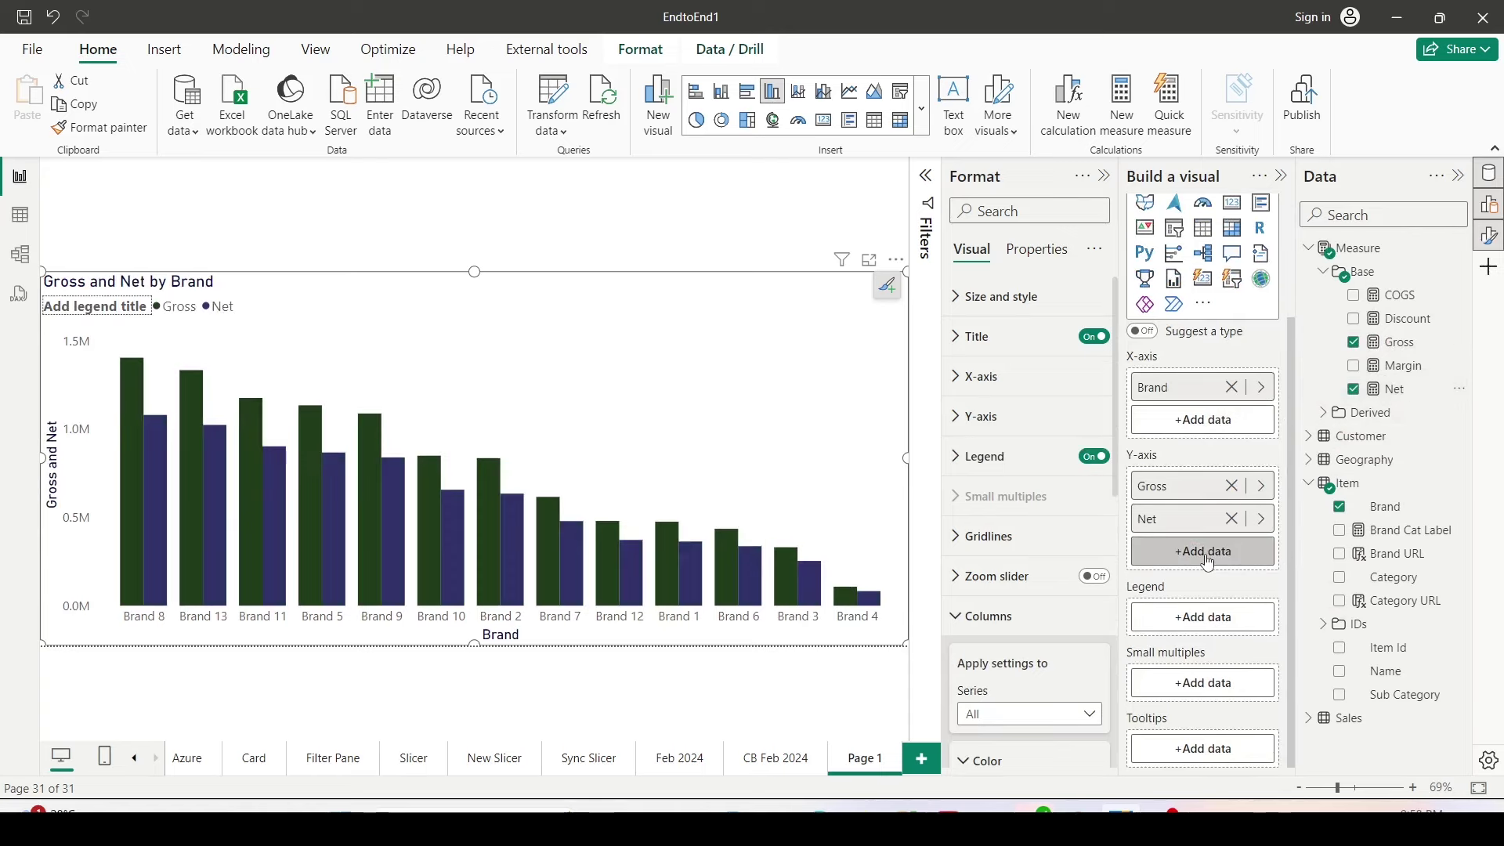
- Give the Gross and Net columns 32% transparency and turn borders on
scroll(986, 532, down, 2)
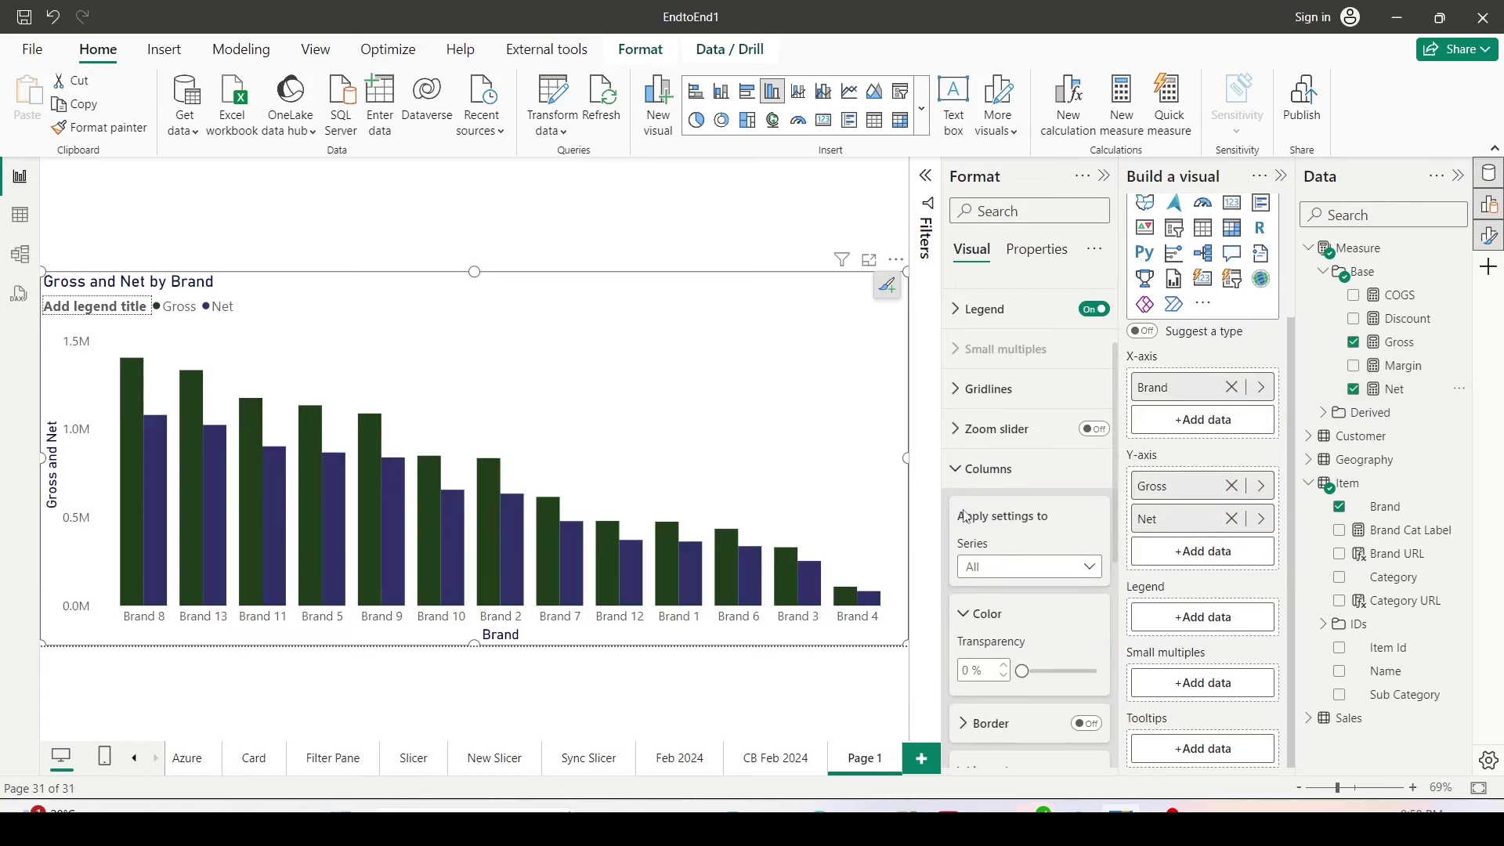
scroll(971, 509, down, 4)
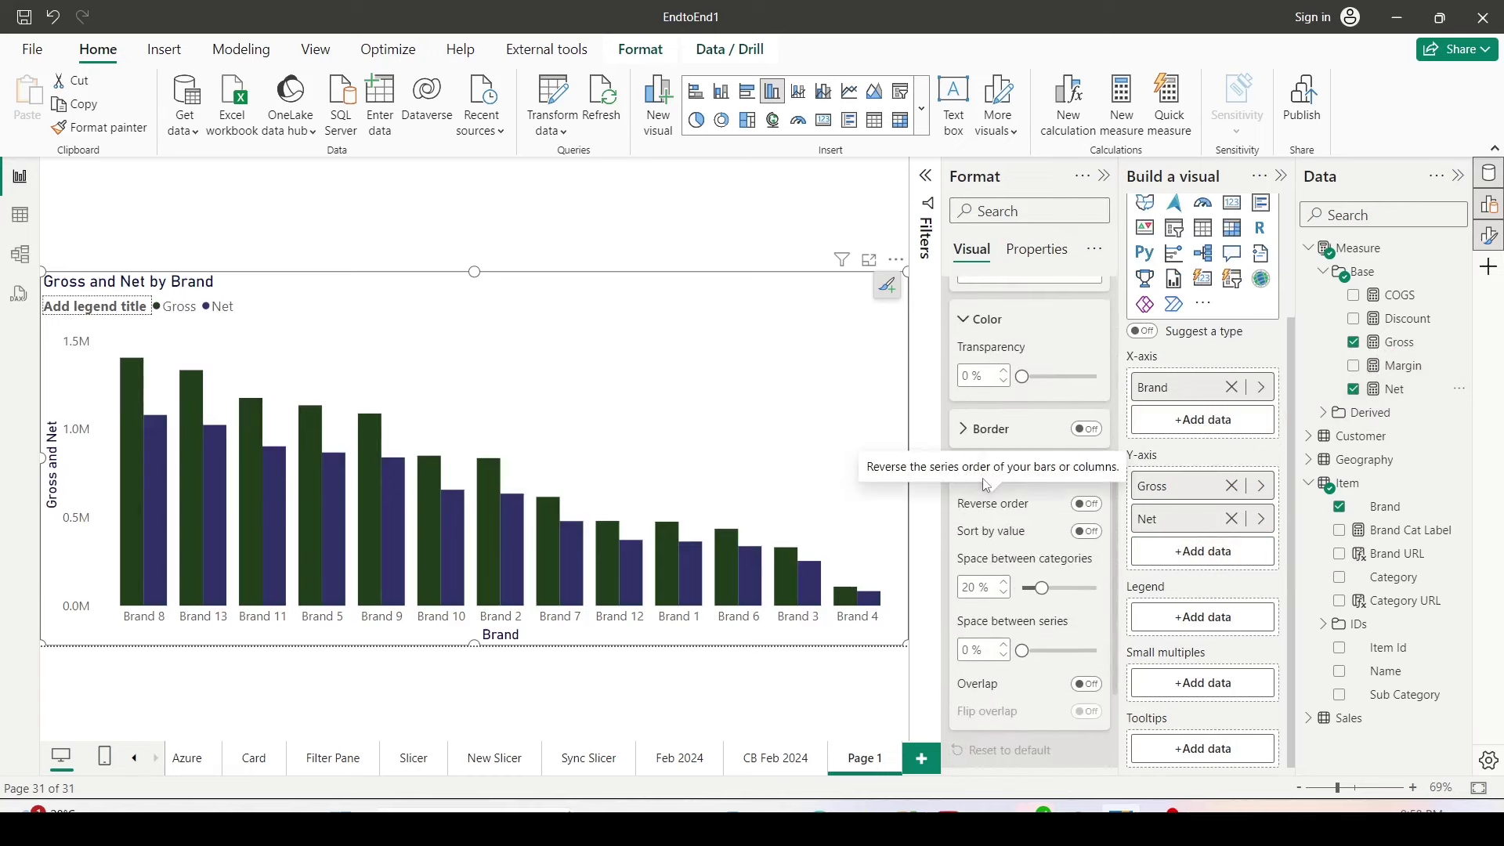
scroll(1018, 501, down, 2)
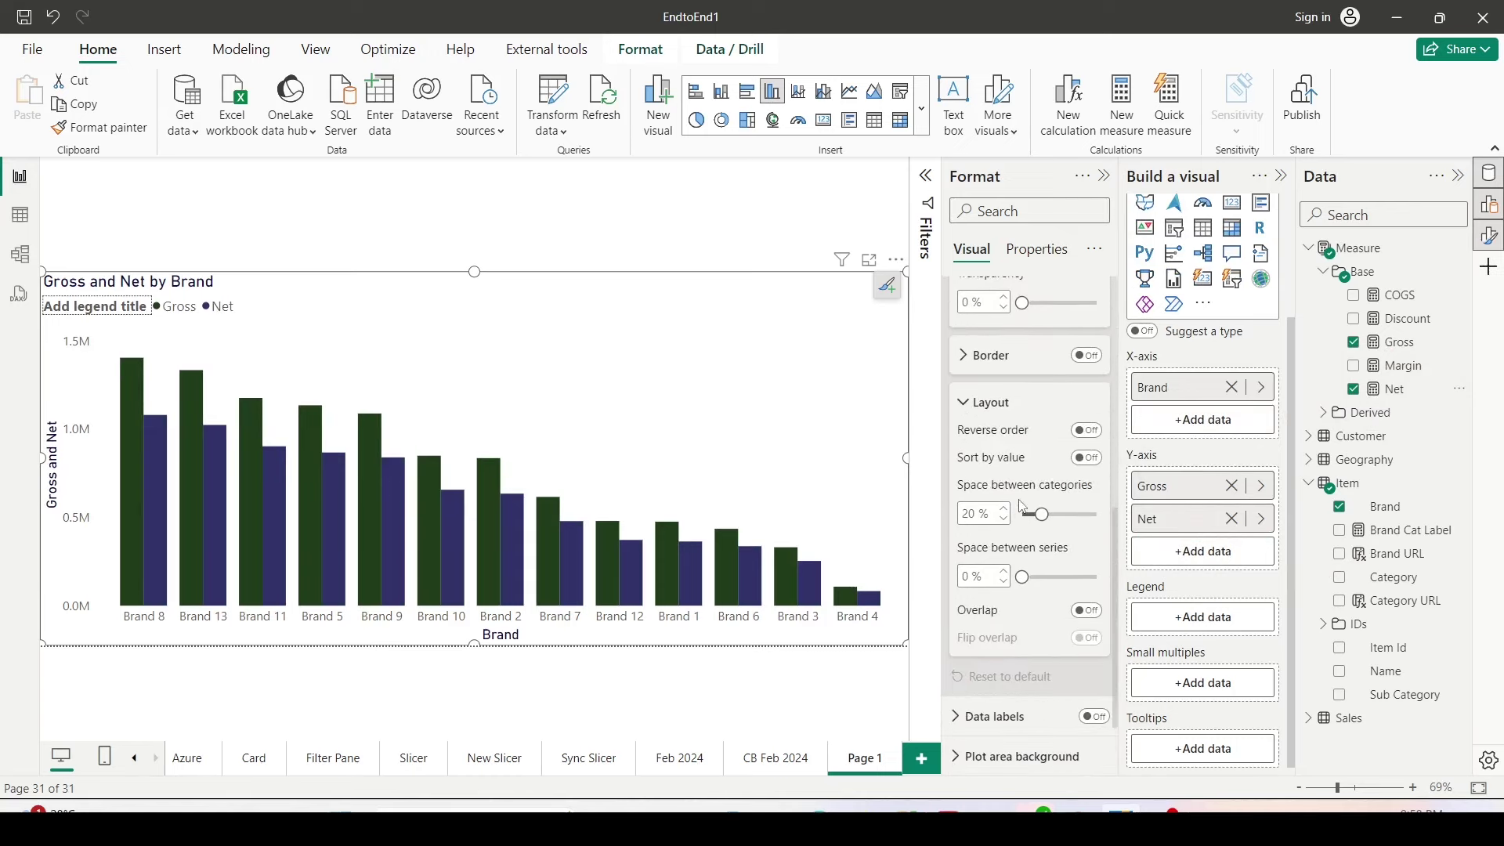
scroll(1022, 505, up, 2)
drag(1024, 450, 1046, 451)
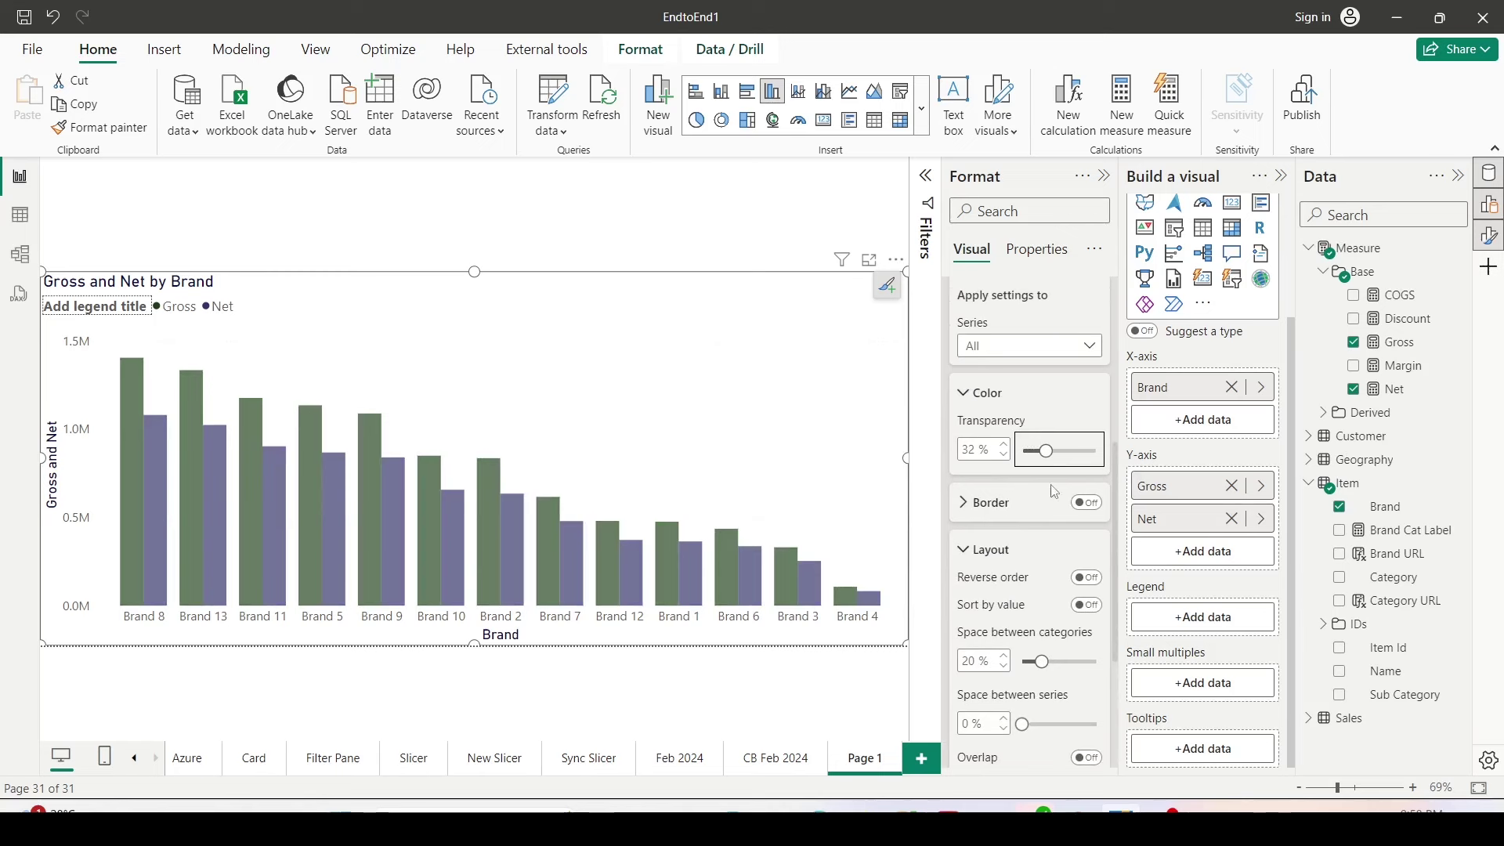
click(1088, 504)
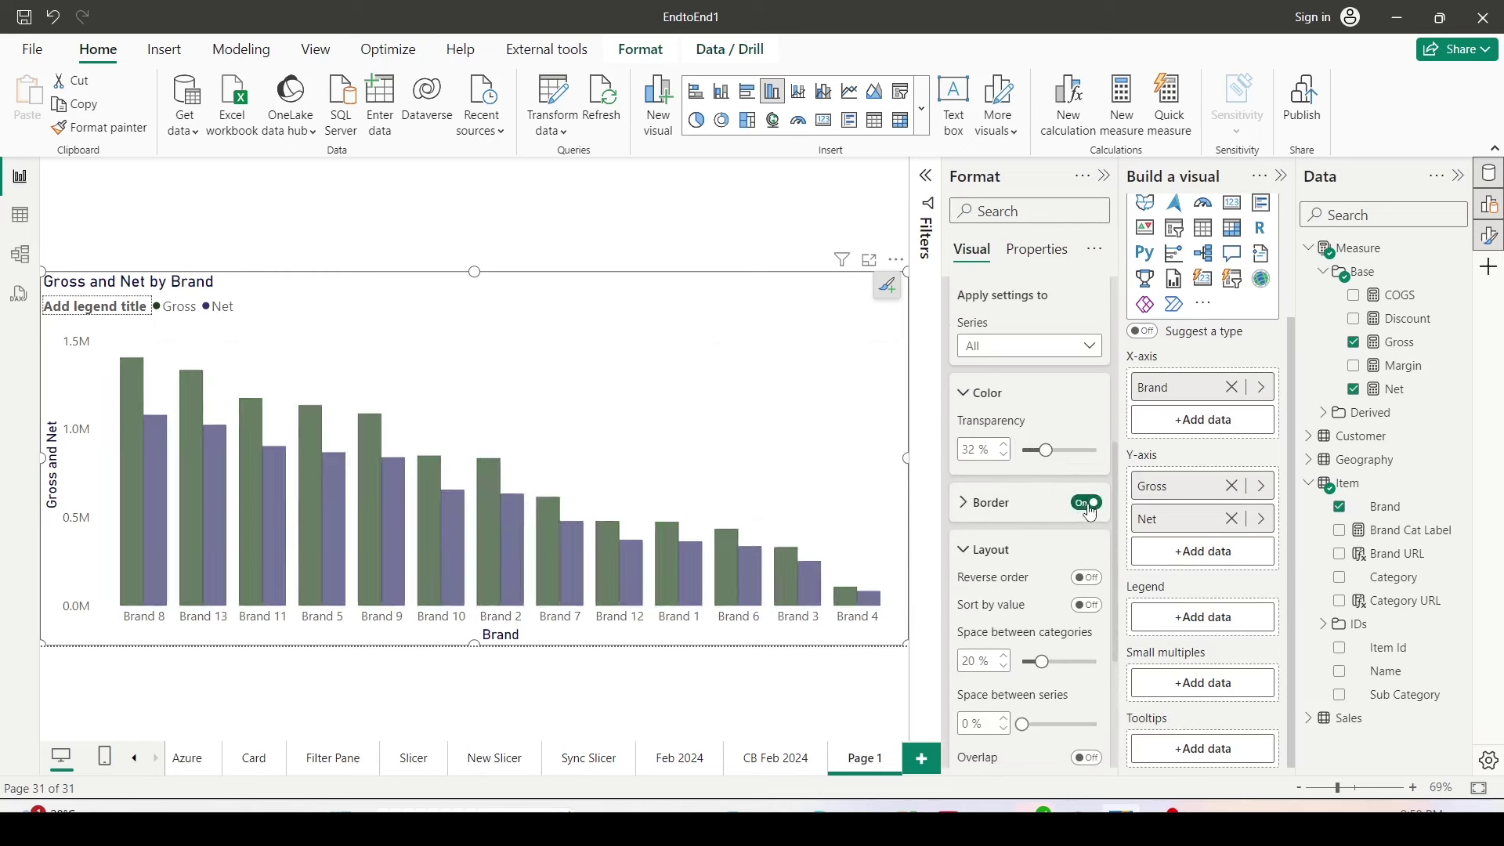
- Turn Overlap on and set space between series to 100%
scroll(1089, 525, down, 1)
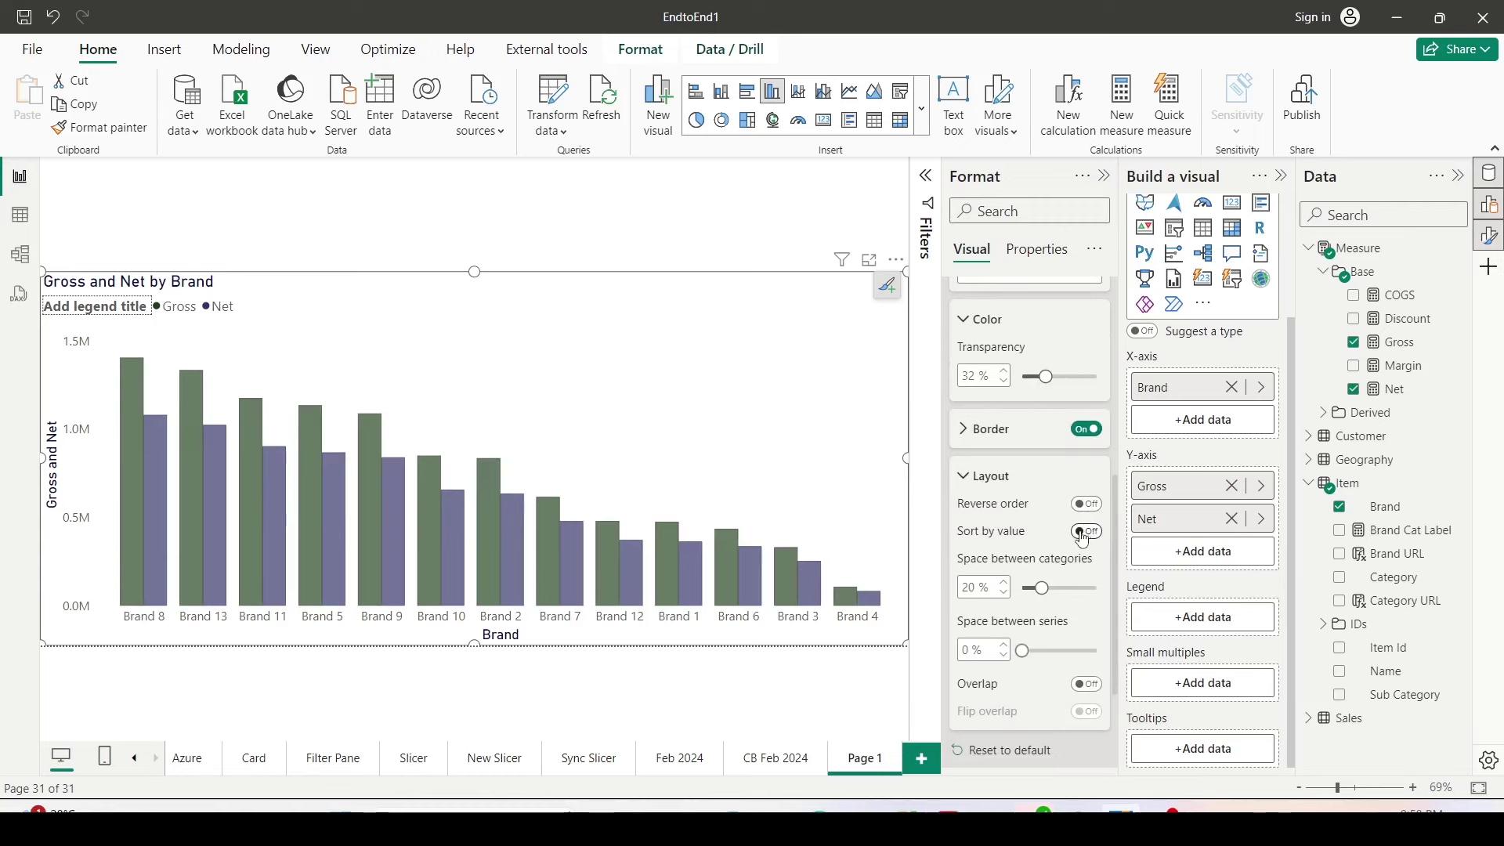
scroll(1062, 599, down, 1)
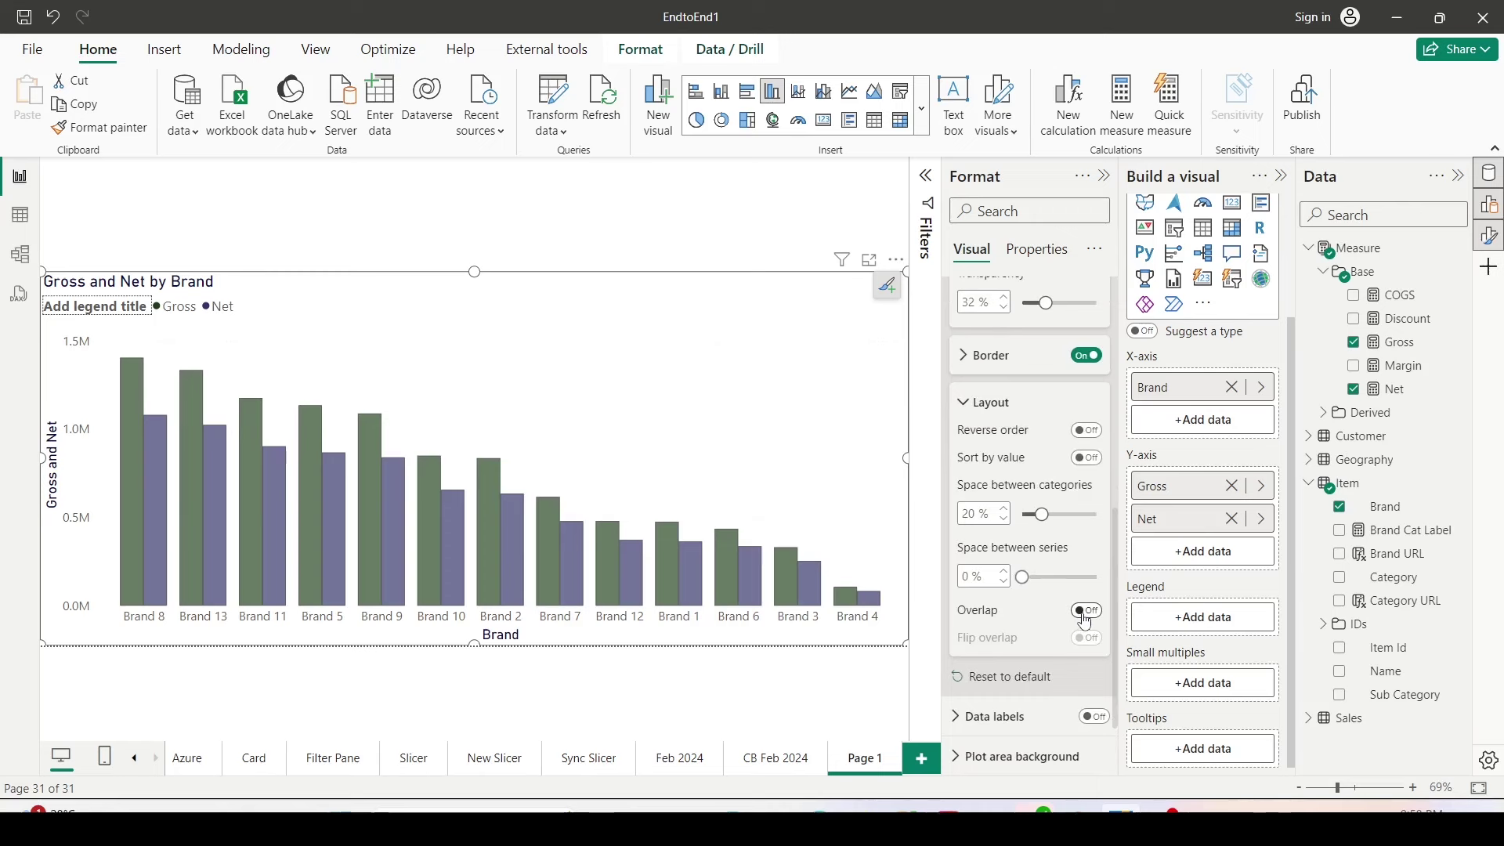
click(1088, 613)
click(1022, 577)
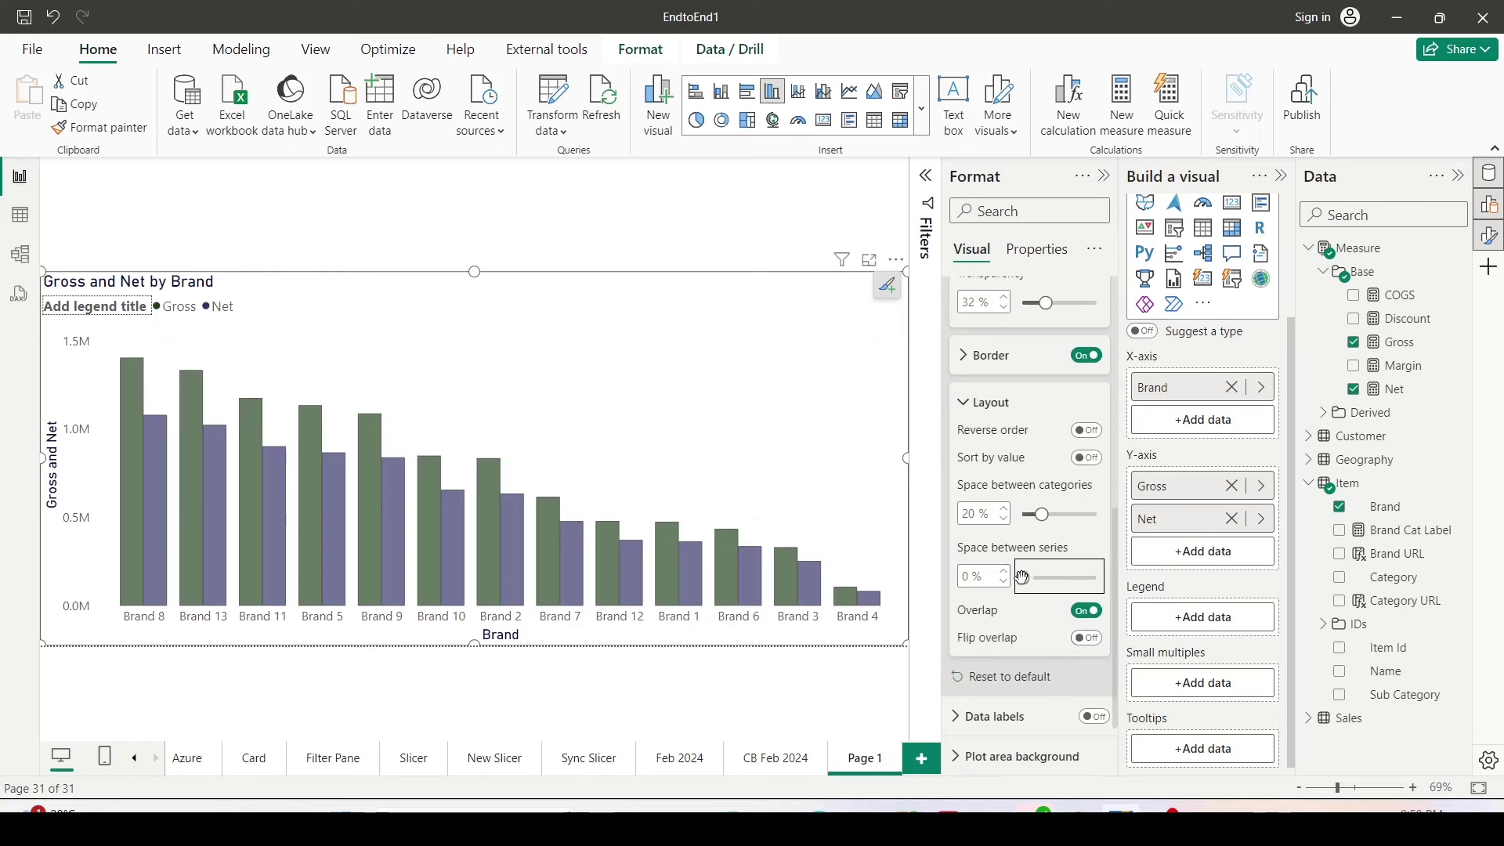
drag(1022, 578, 1139, 577)
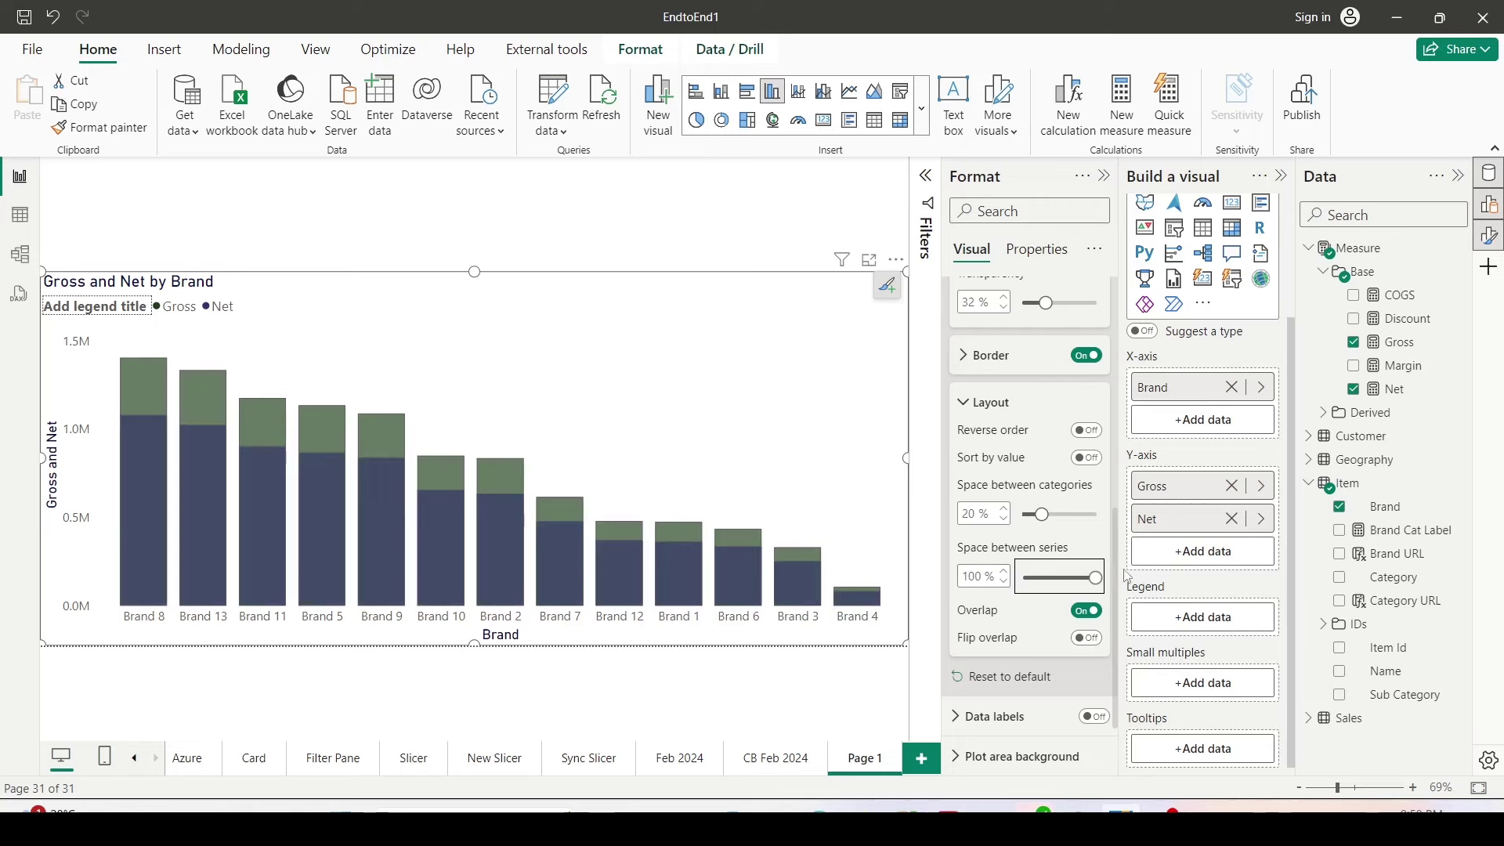
- Select the Gross and Net series, turn on data labels and enable Overflow text
click(209, 305)
ctrl+click(188, 306)
scroll(1057, 576, down, 1)
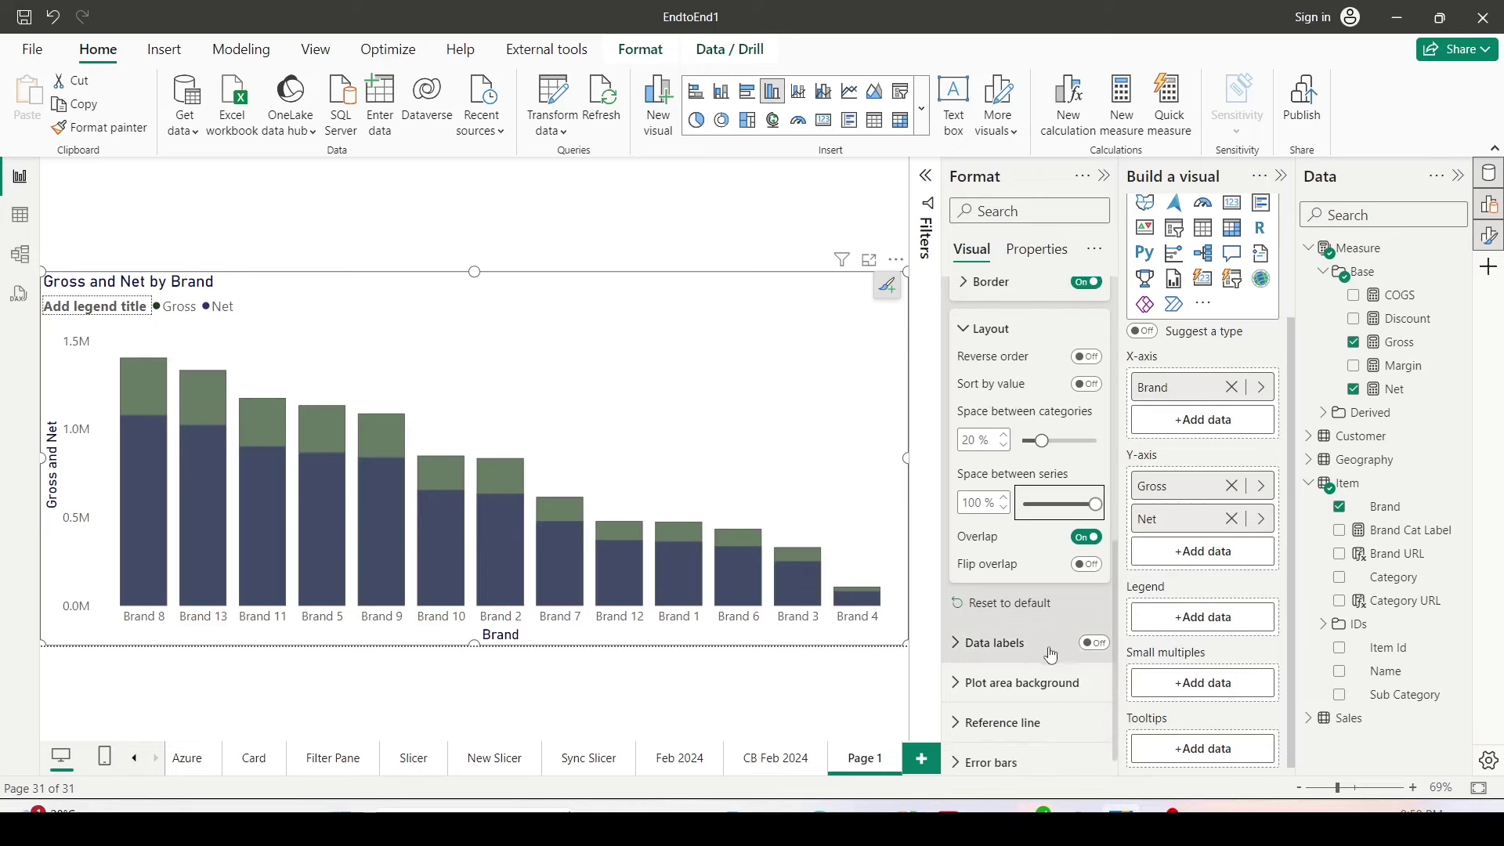
click(1093, 644)
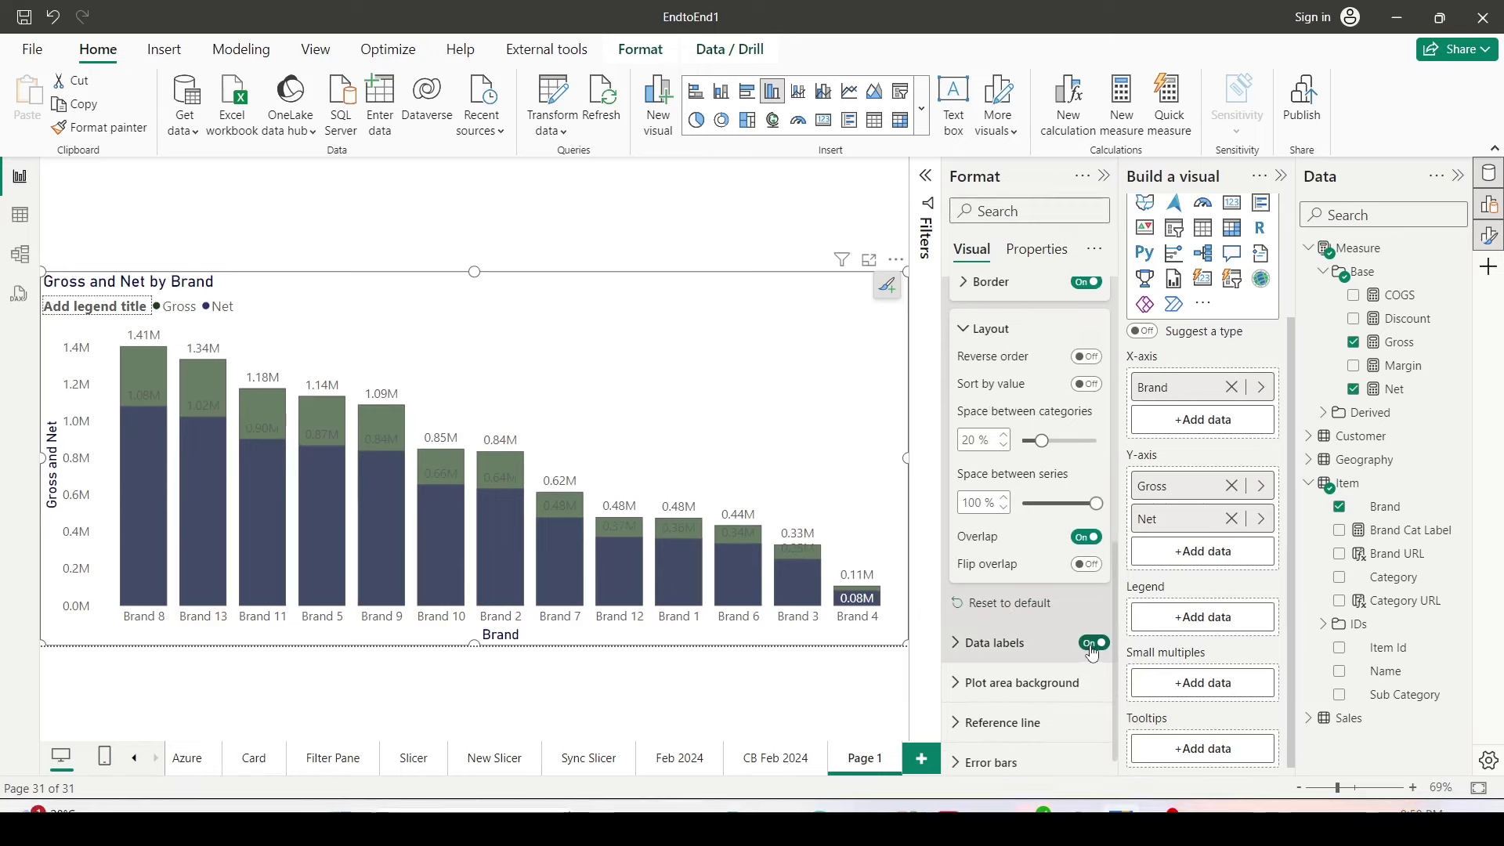
scroll(1087, 646, down, 1)
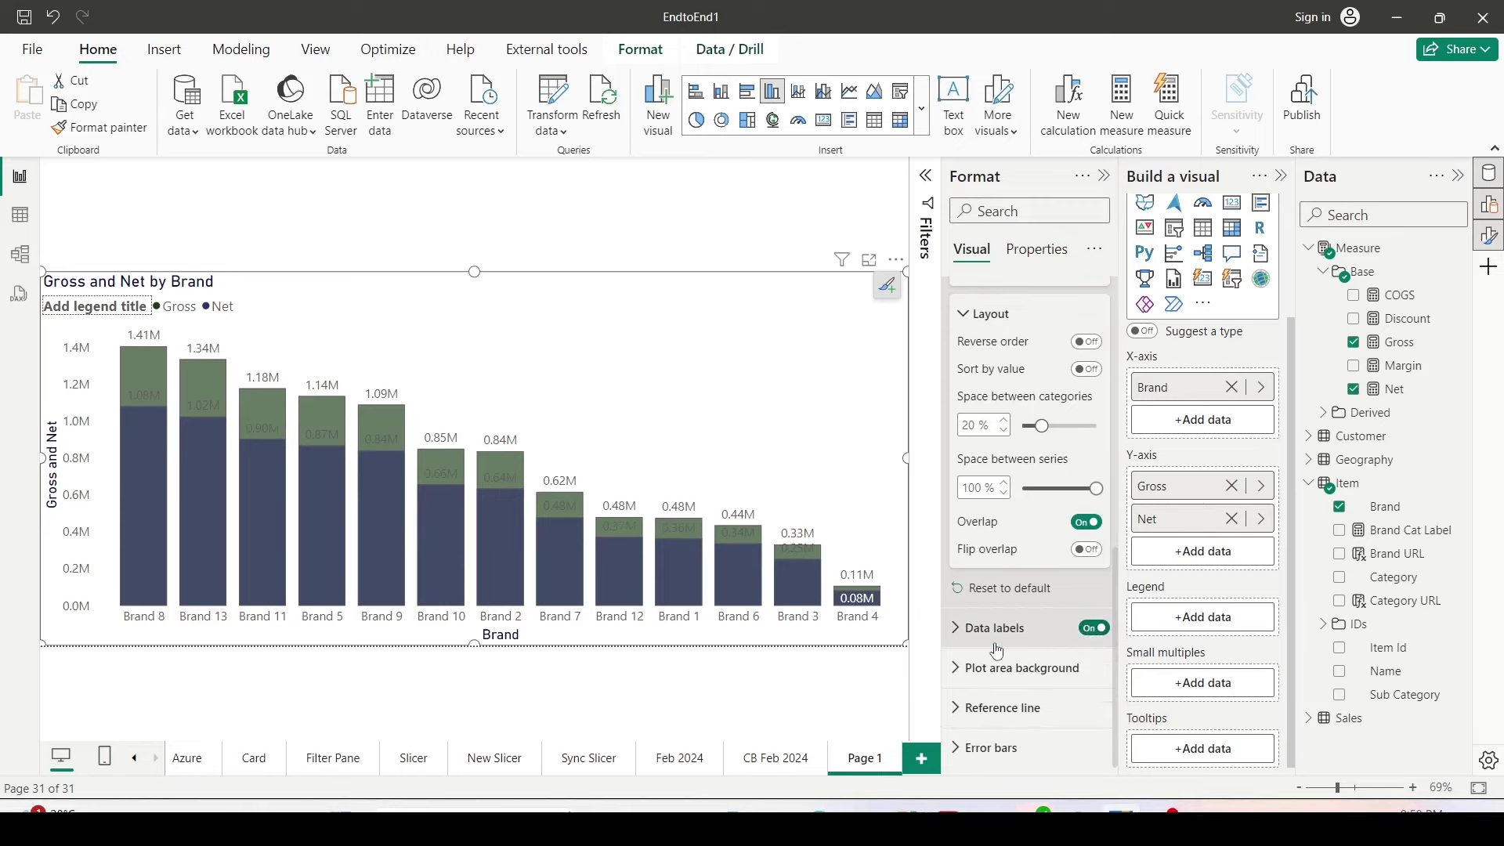
click(959, 631)
scroll(962, 627, down, 5)
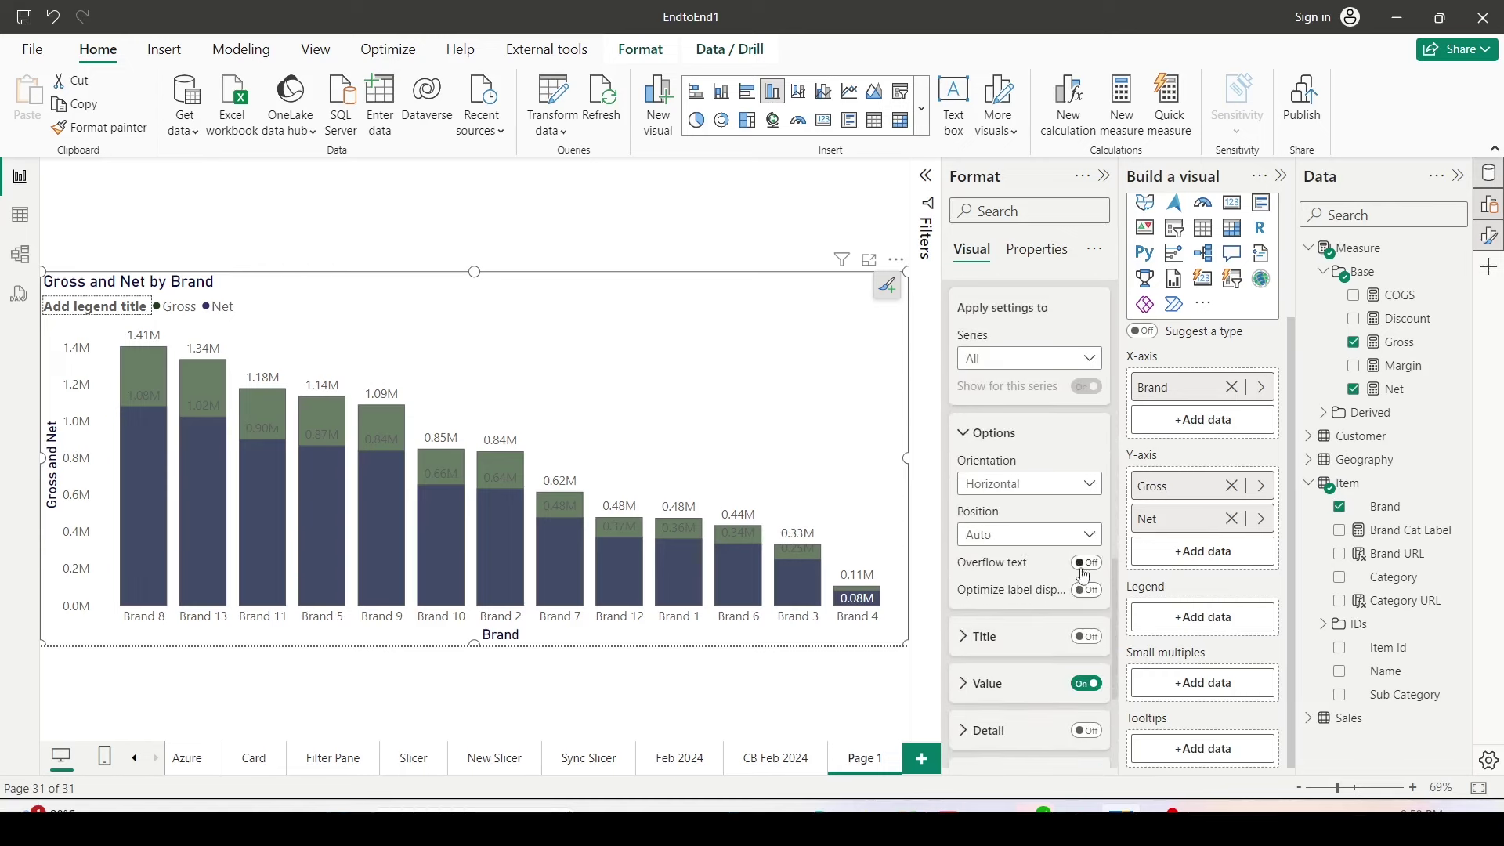
click(1085, 566)
- Give the data labels a white background at about 36% transparency
scroll(1085, 619, down, 2)
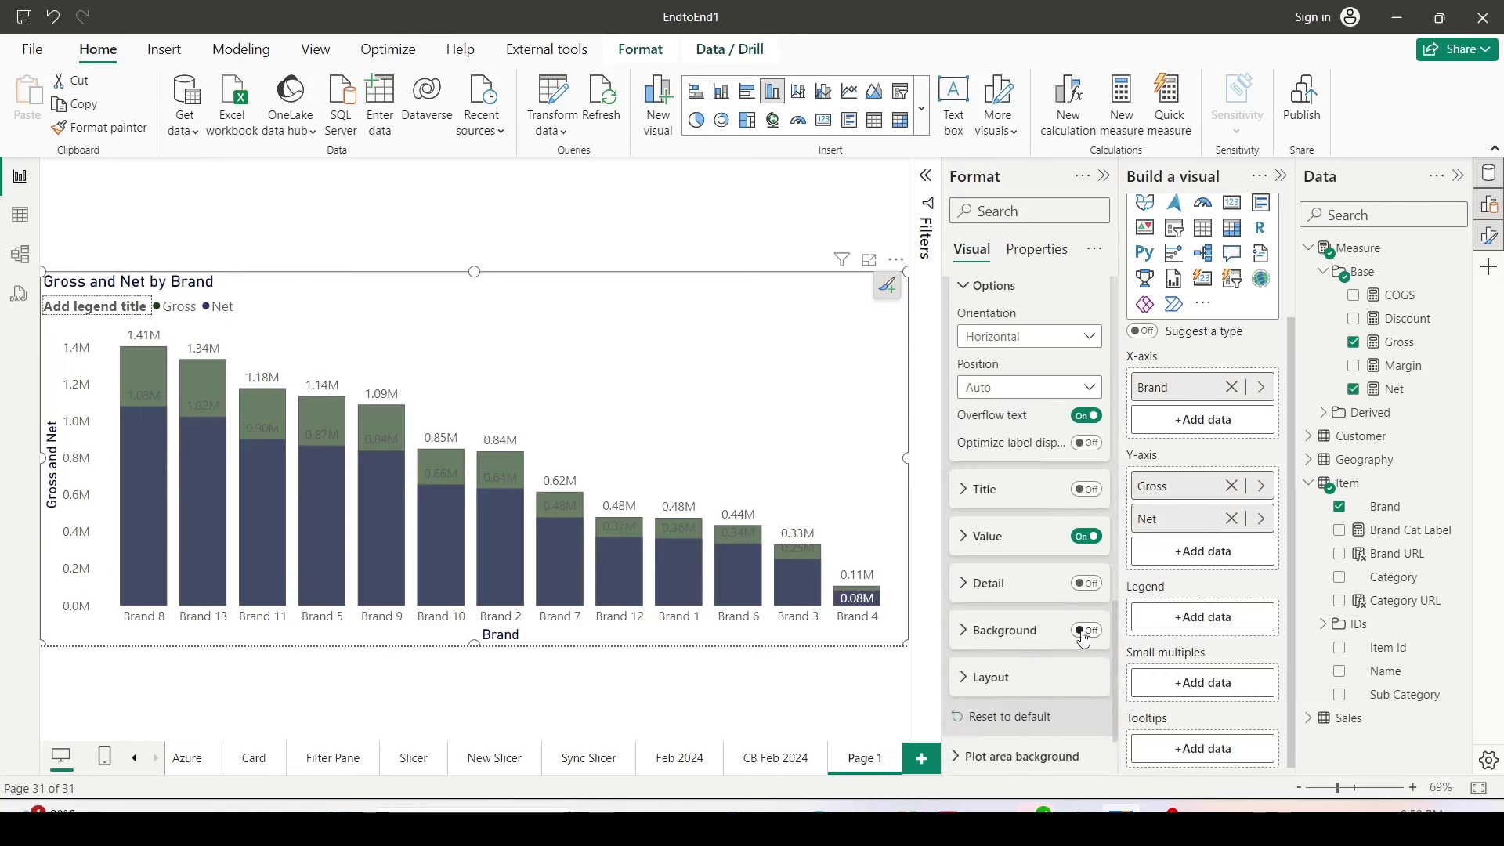
click(978, 638)
mouse_move(1026, 665)
mouse_down()
mouse_move(1063, 665)
mouse_move(1048, 665)
mouse_up()
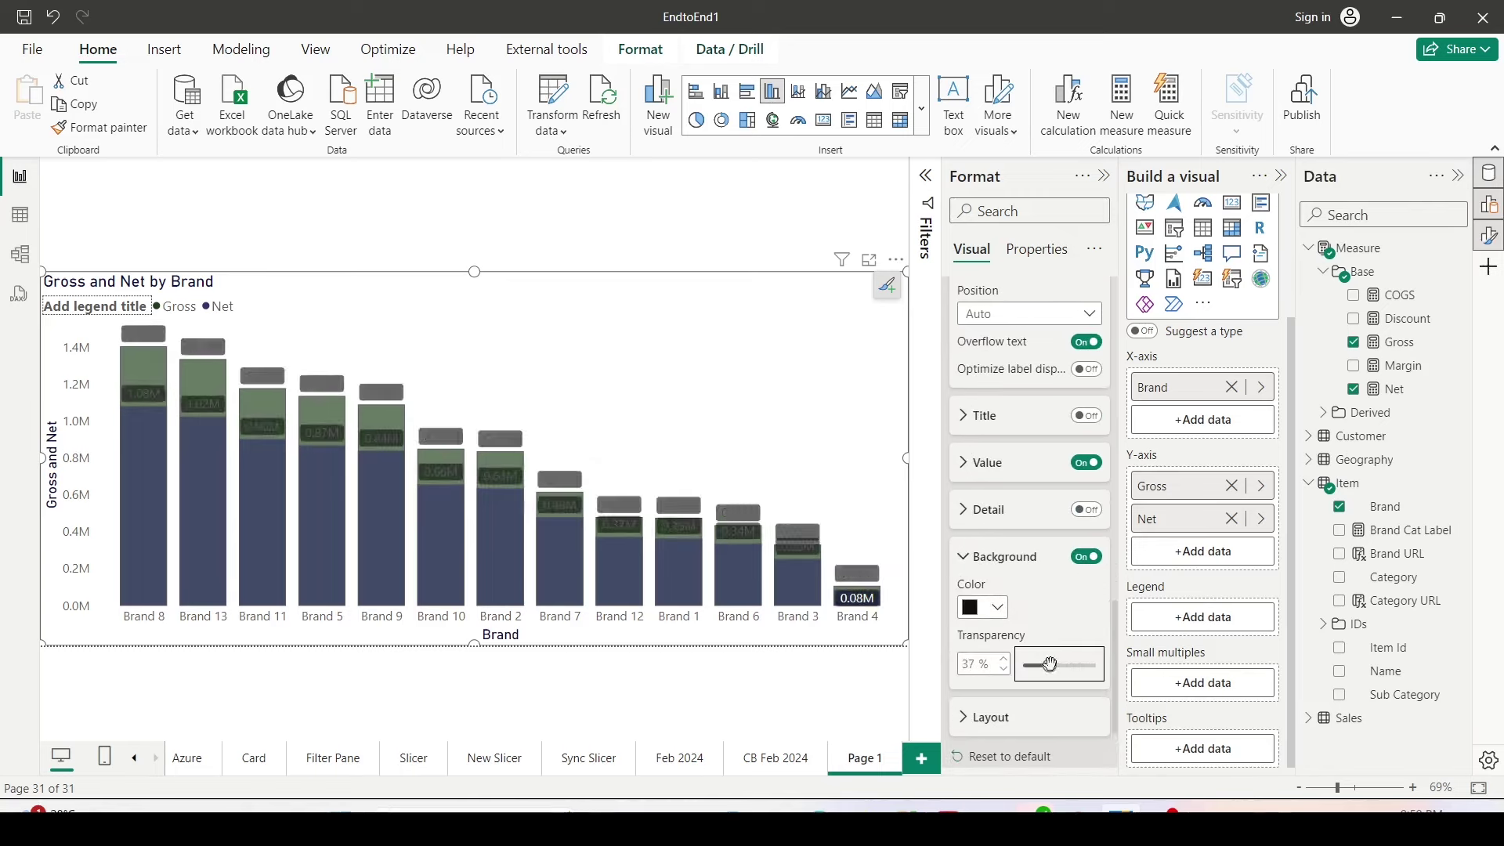
click(997, 607)
click(980, 295)
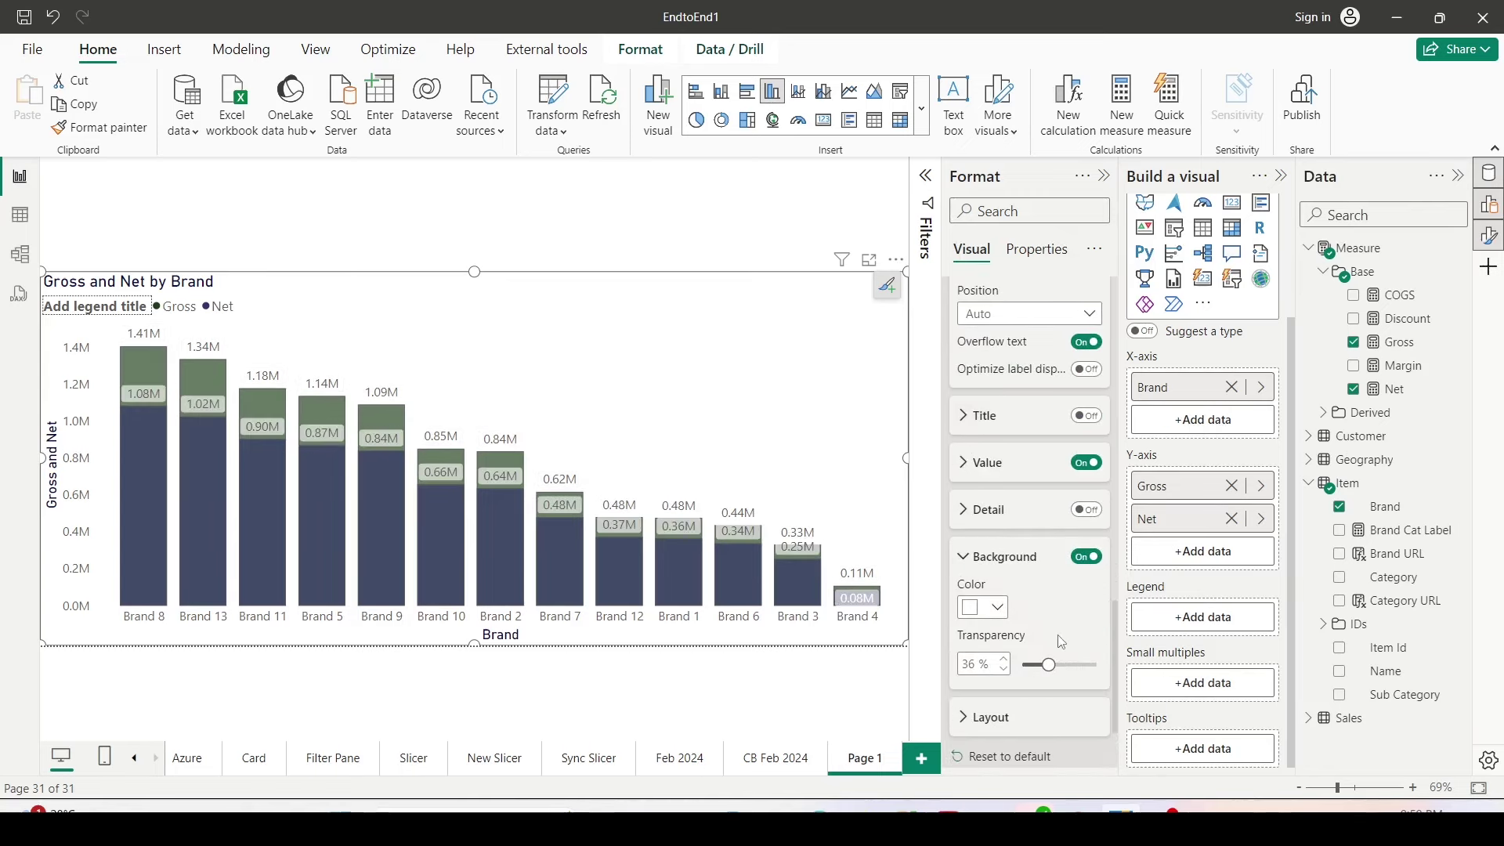
scroll(1040, 606, up, 2)
scroll(1042, 615, up, 3)
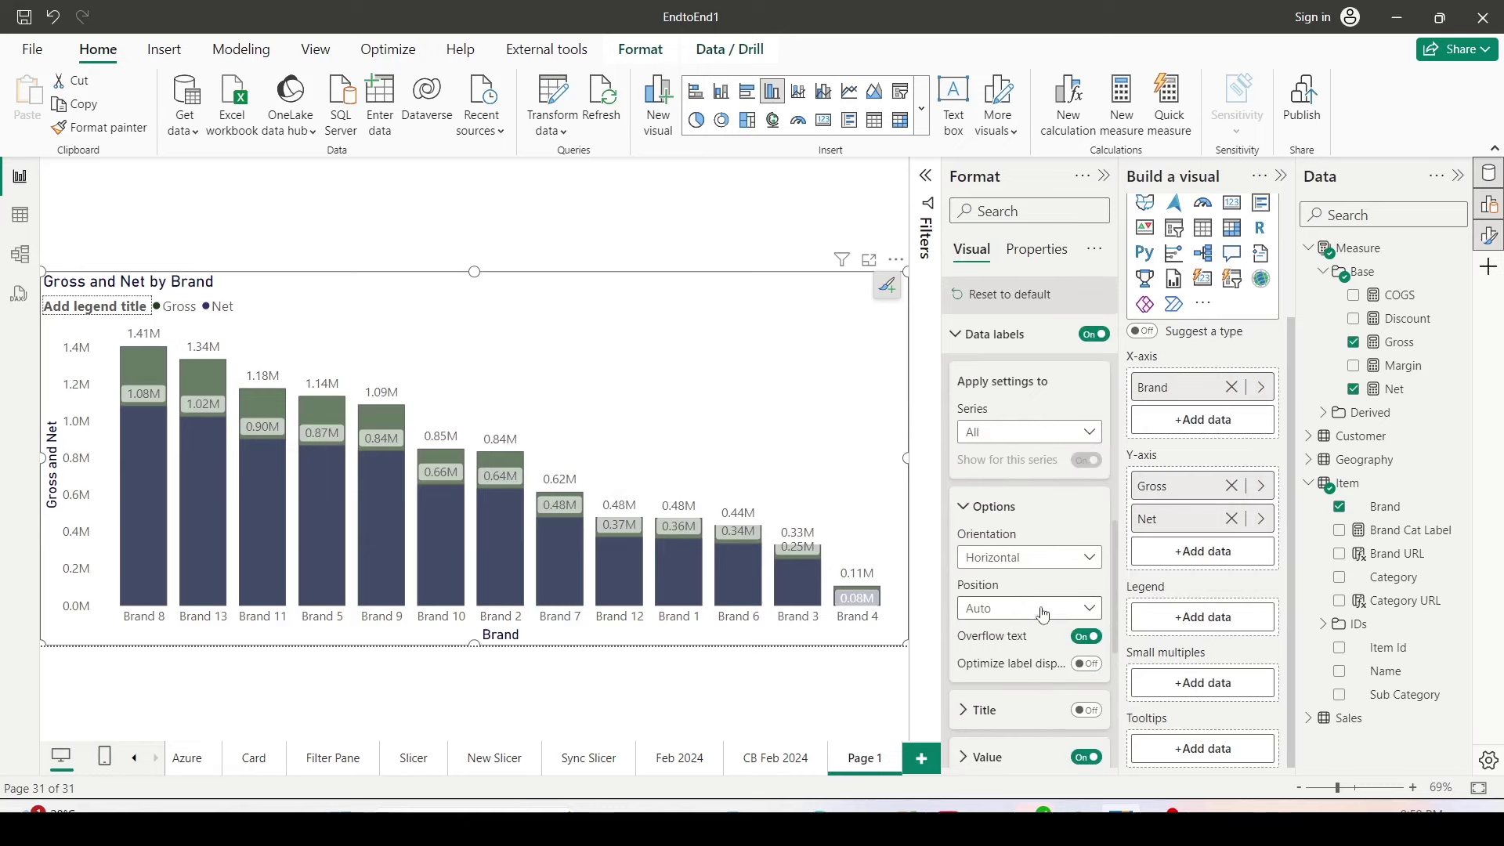